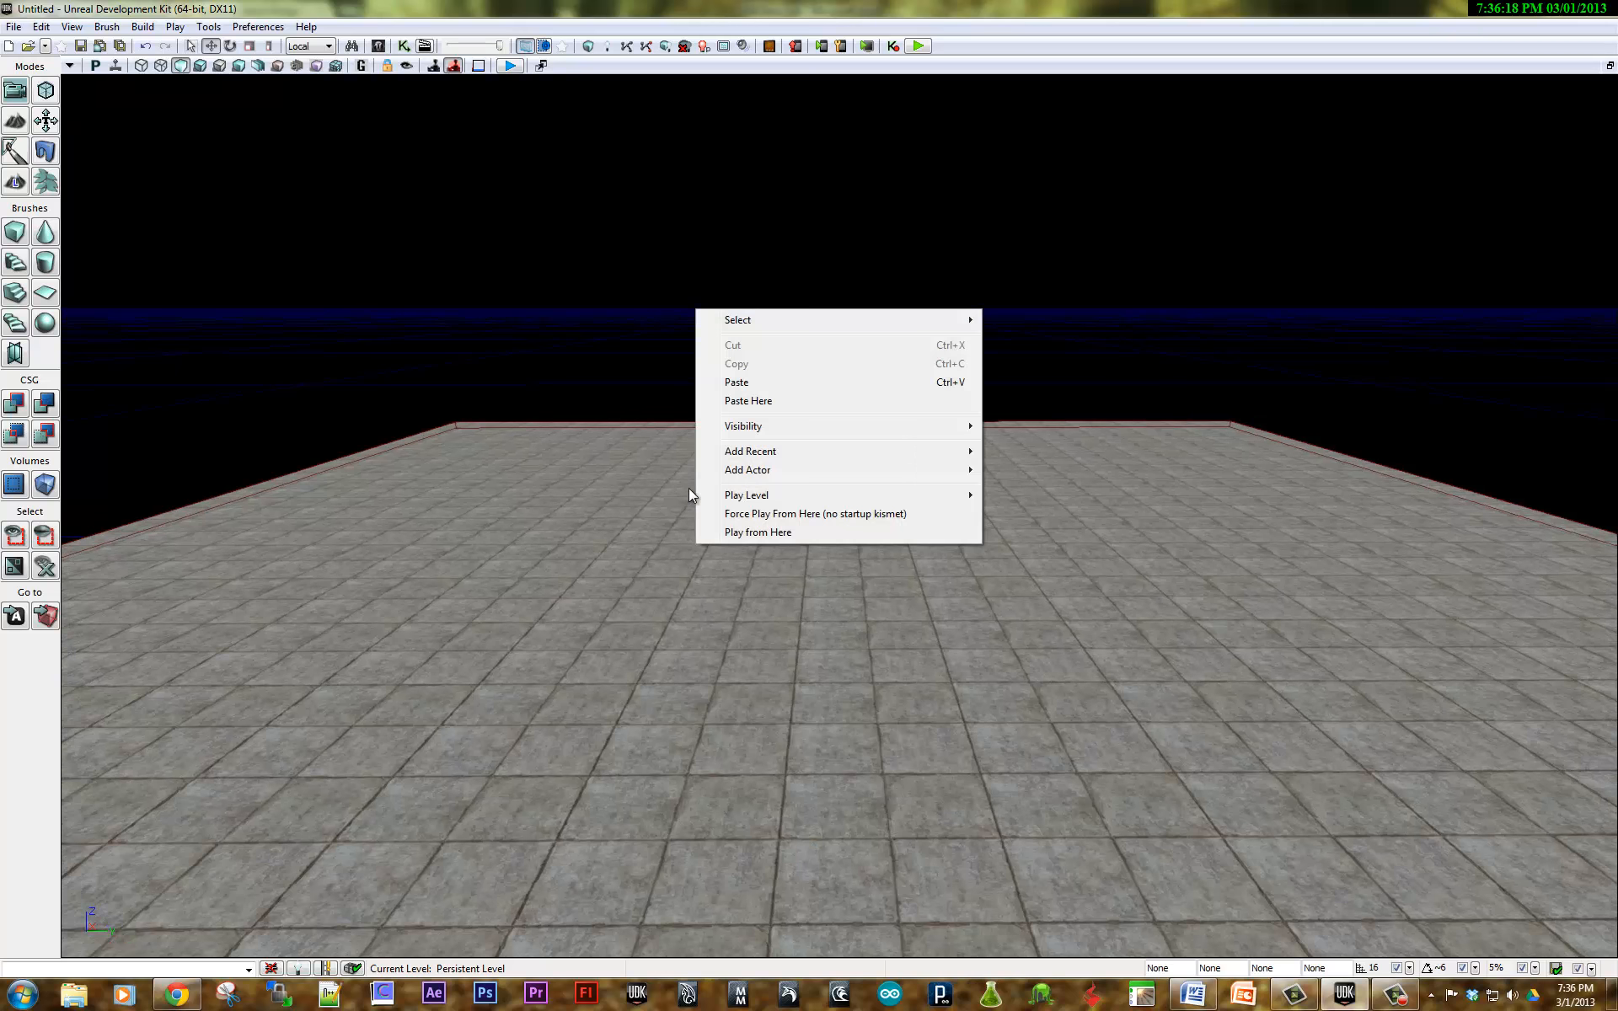
# Show the UDK Building Meshes collection in the Content Browser and enlarge the browser window to reveal more meshes
pyautogui.click(596, 440)
pyautogui.moveTo(596, 441); pyautogui.dragTo(547, 404, button='right')
pyautogui.click(549, 398)
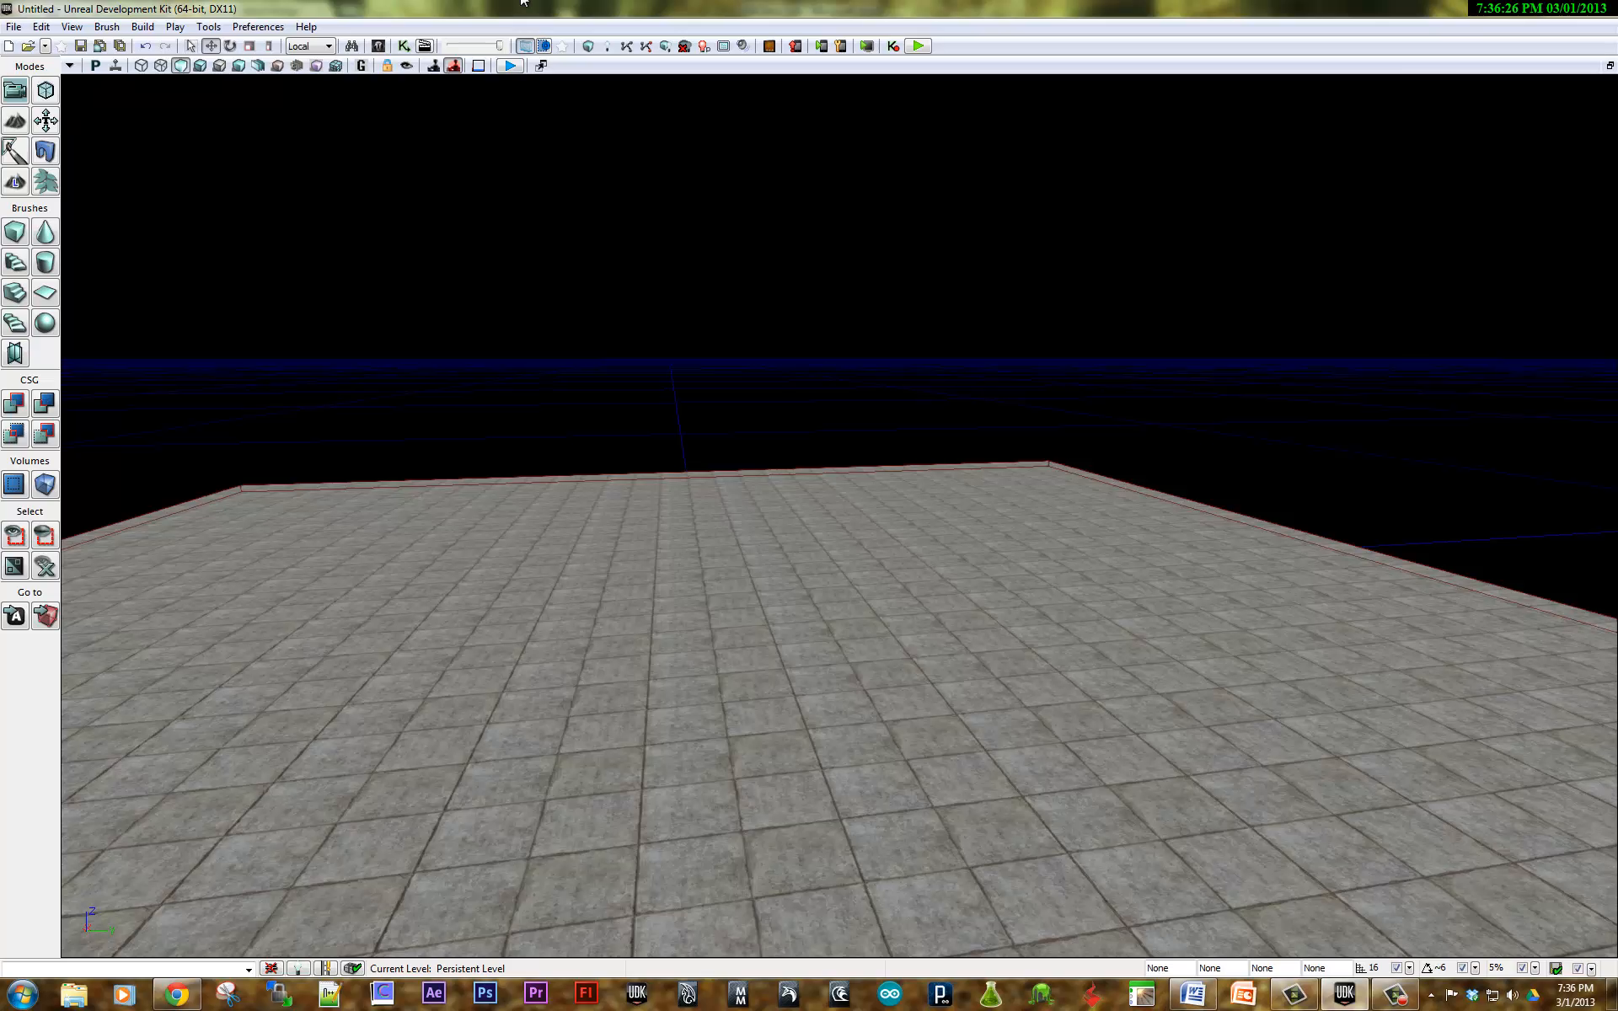
pyautogui.click(378, 46)
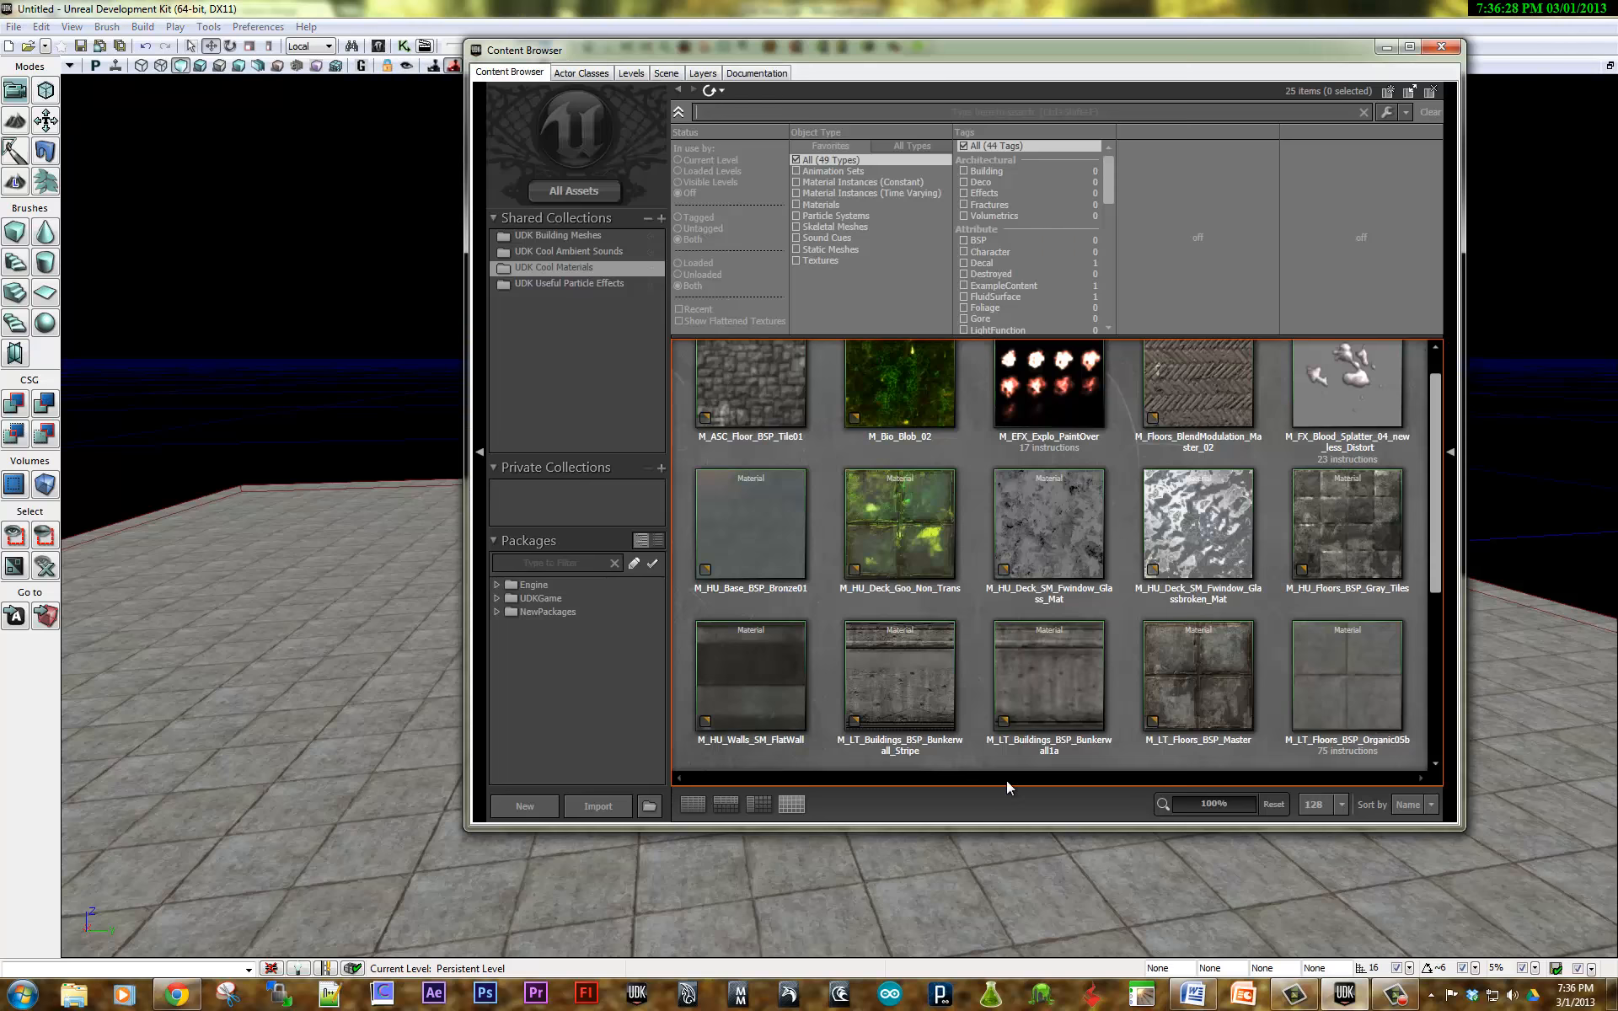
pyautogui.click(582, 236)
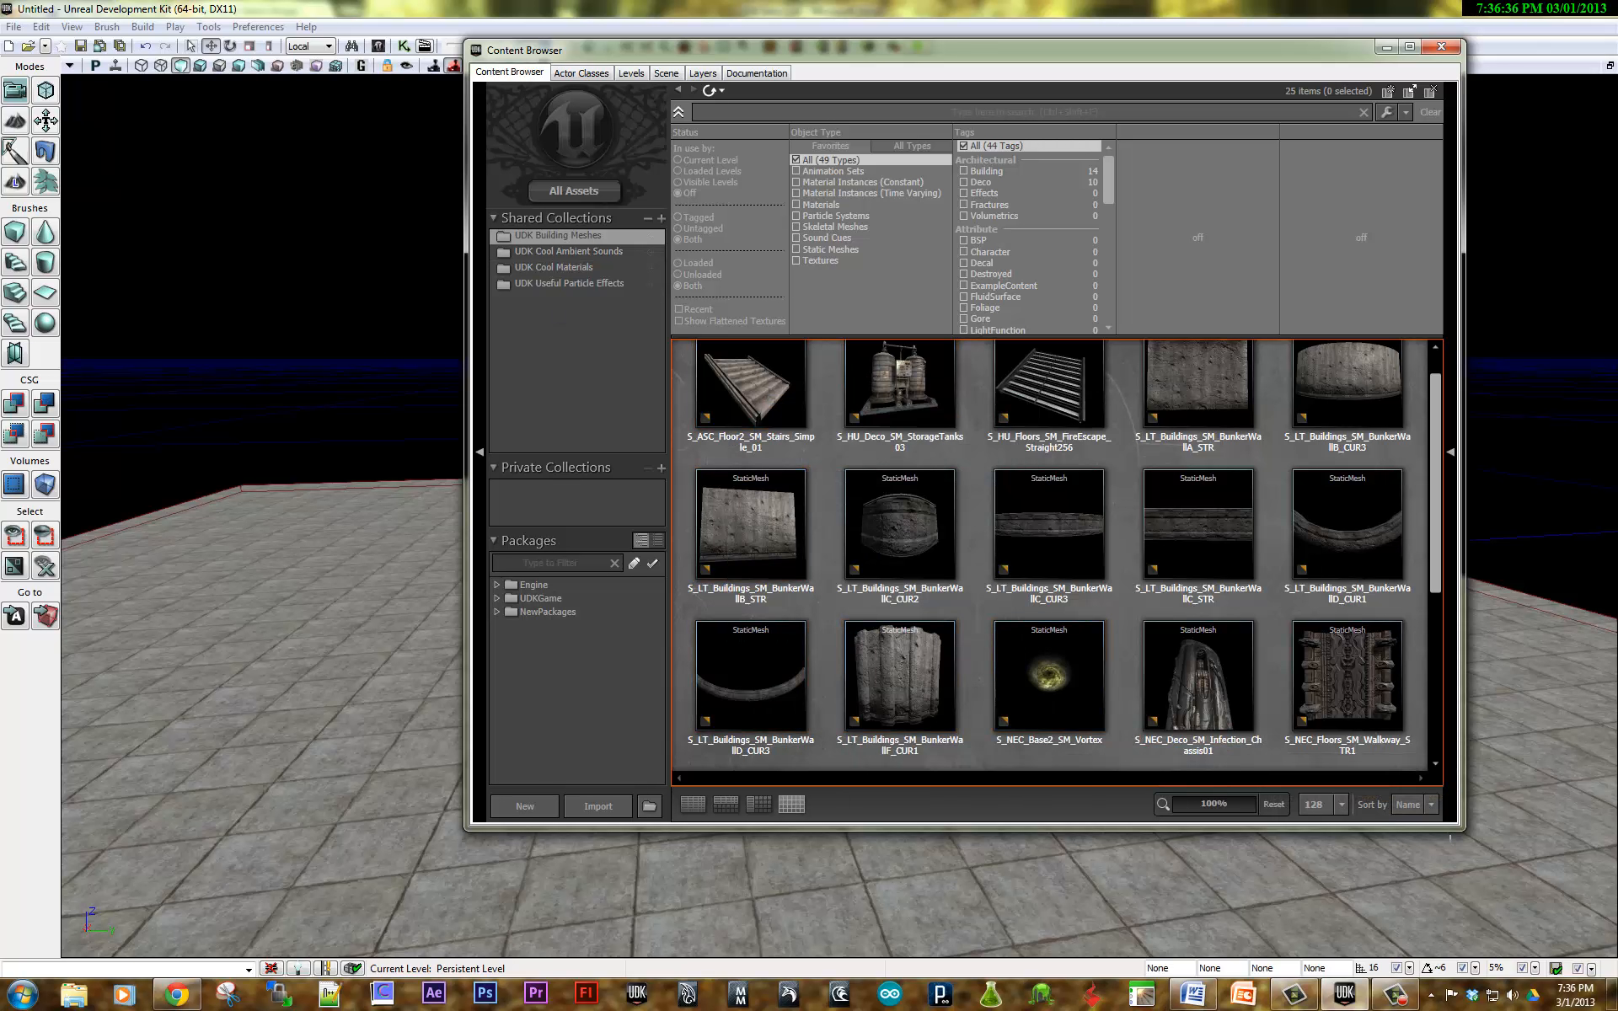
pyautogui.moveTo(1460, 831); pyautogui.dragTo(1495, 940)
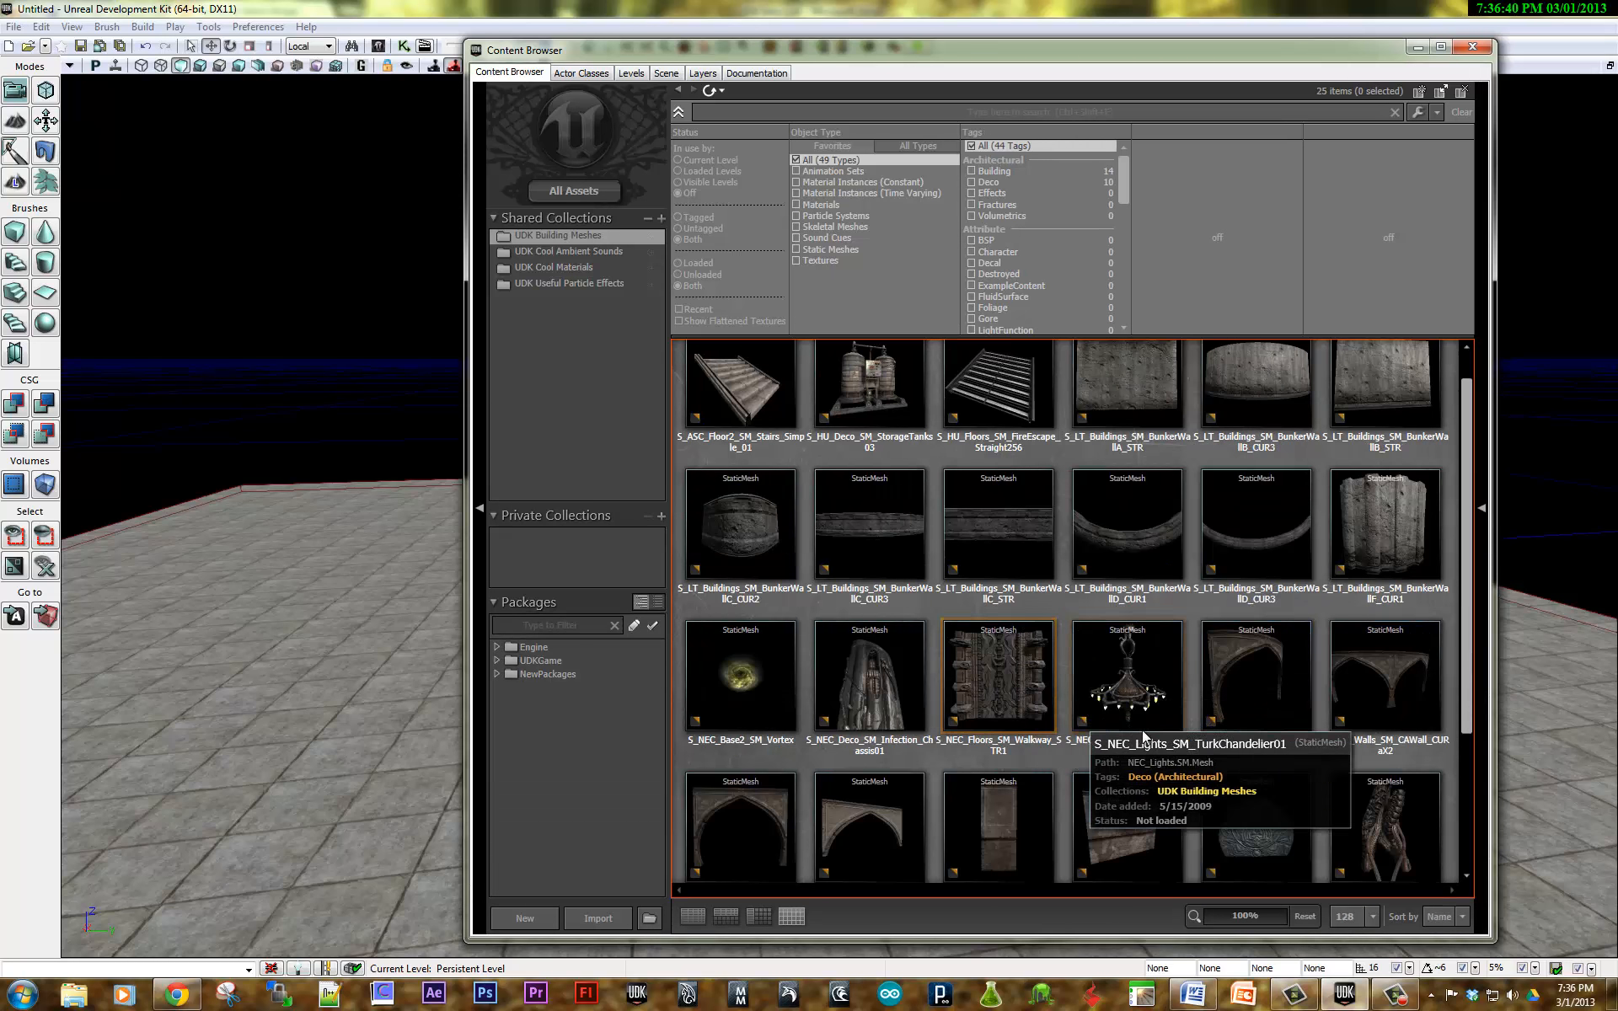
pyautogui.scroll(-1, 1469, 519)
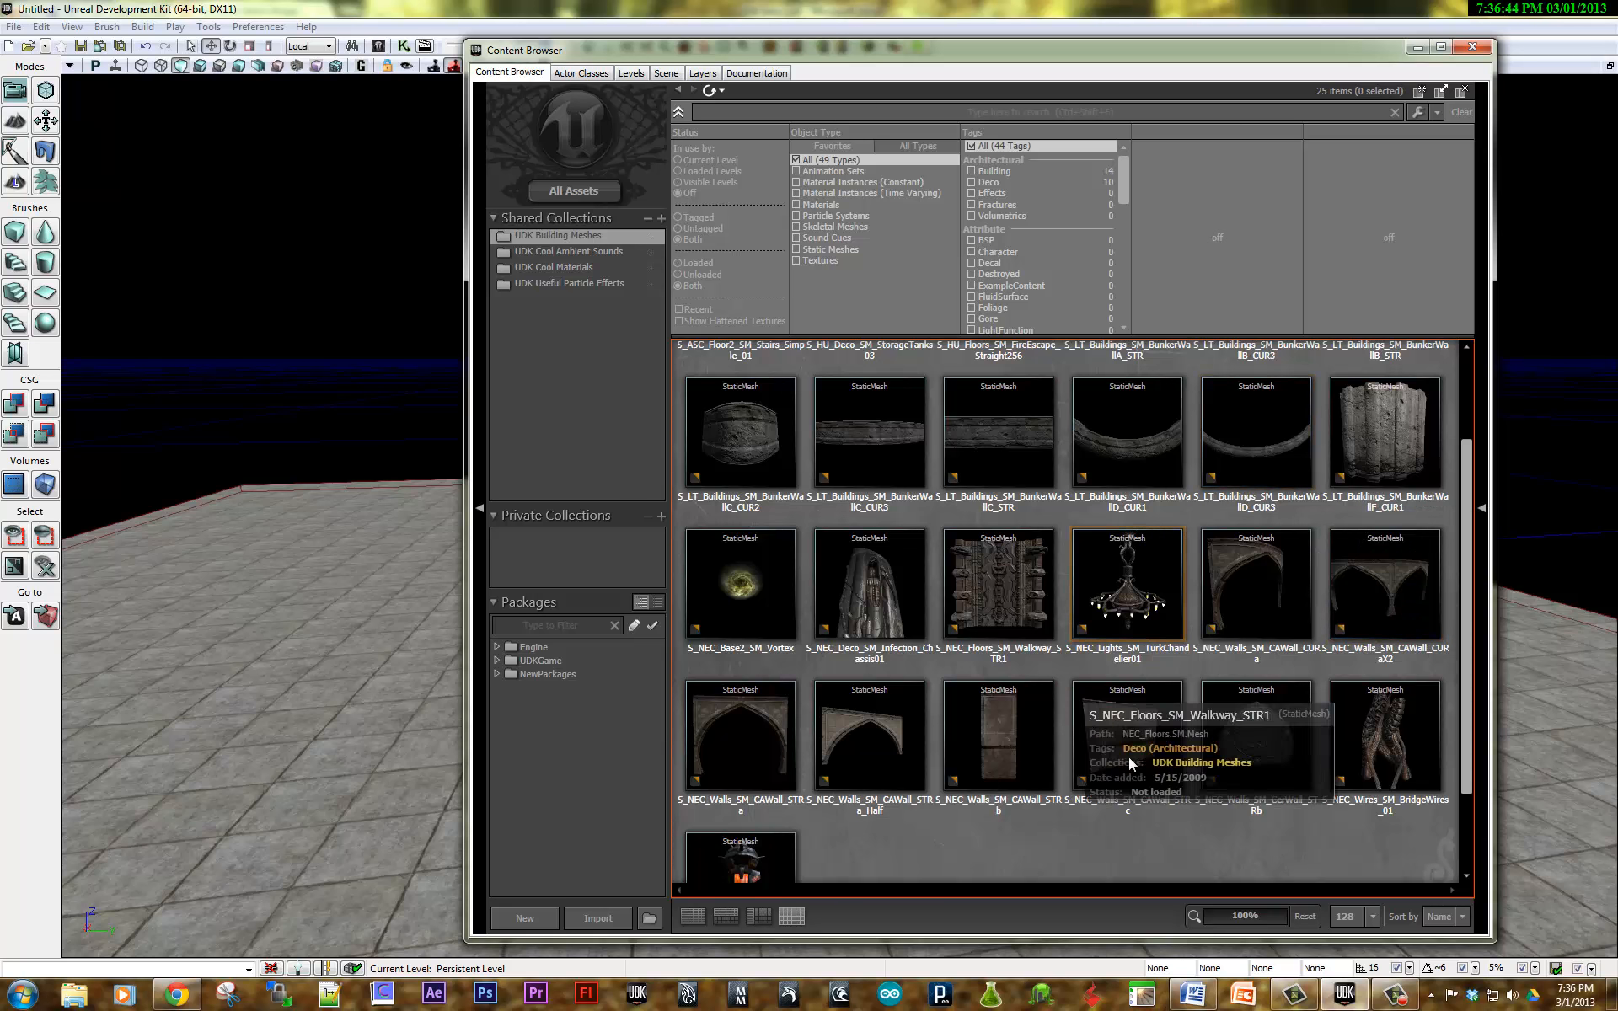
# Try asset thumbnails at size 64, and return them to size 128
pyautogui.click(1367, 919)
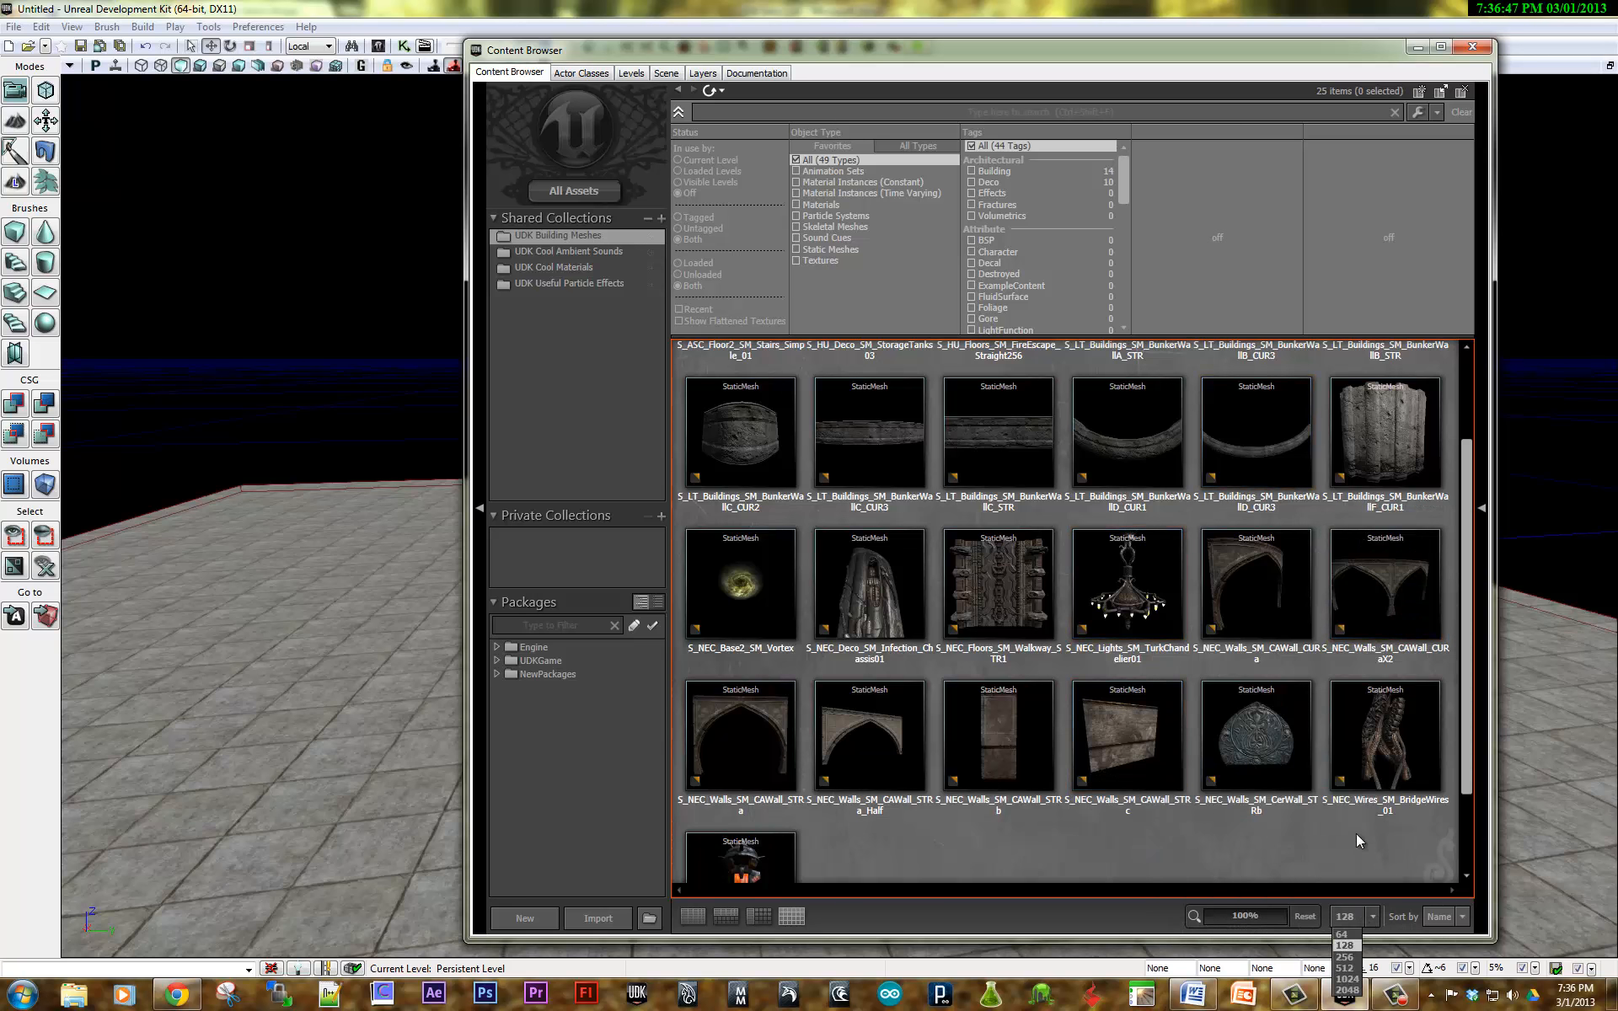
pyautogui.click(1341, 934)
pyautogui.click(1372, 917)
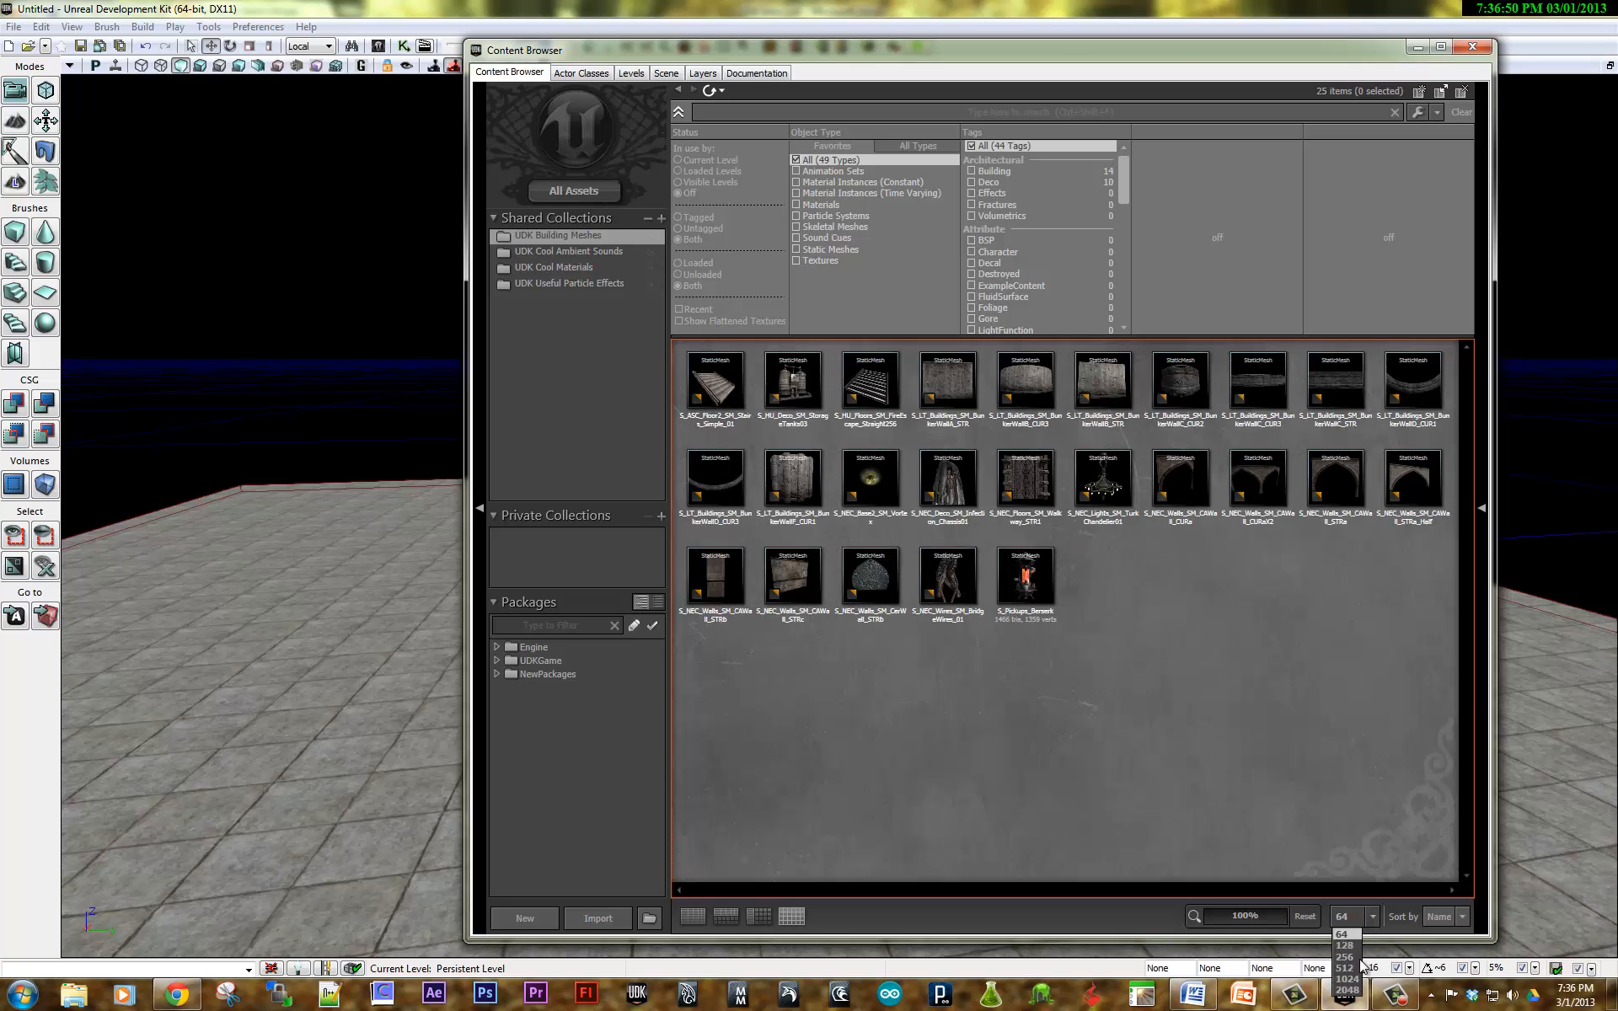
pyautogui.click(1353, 946)
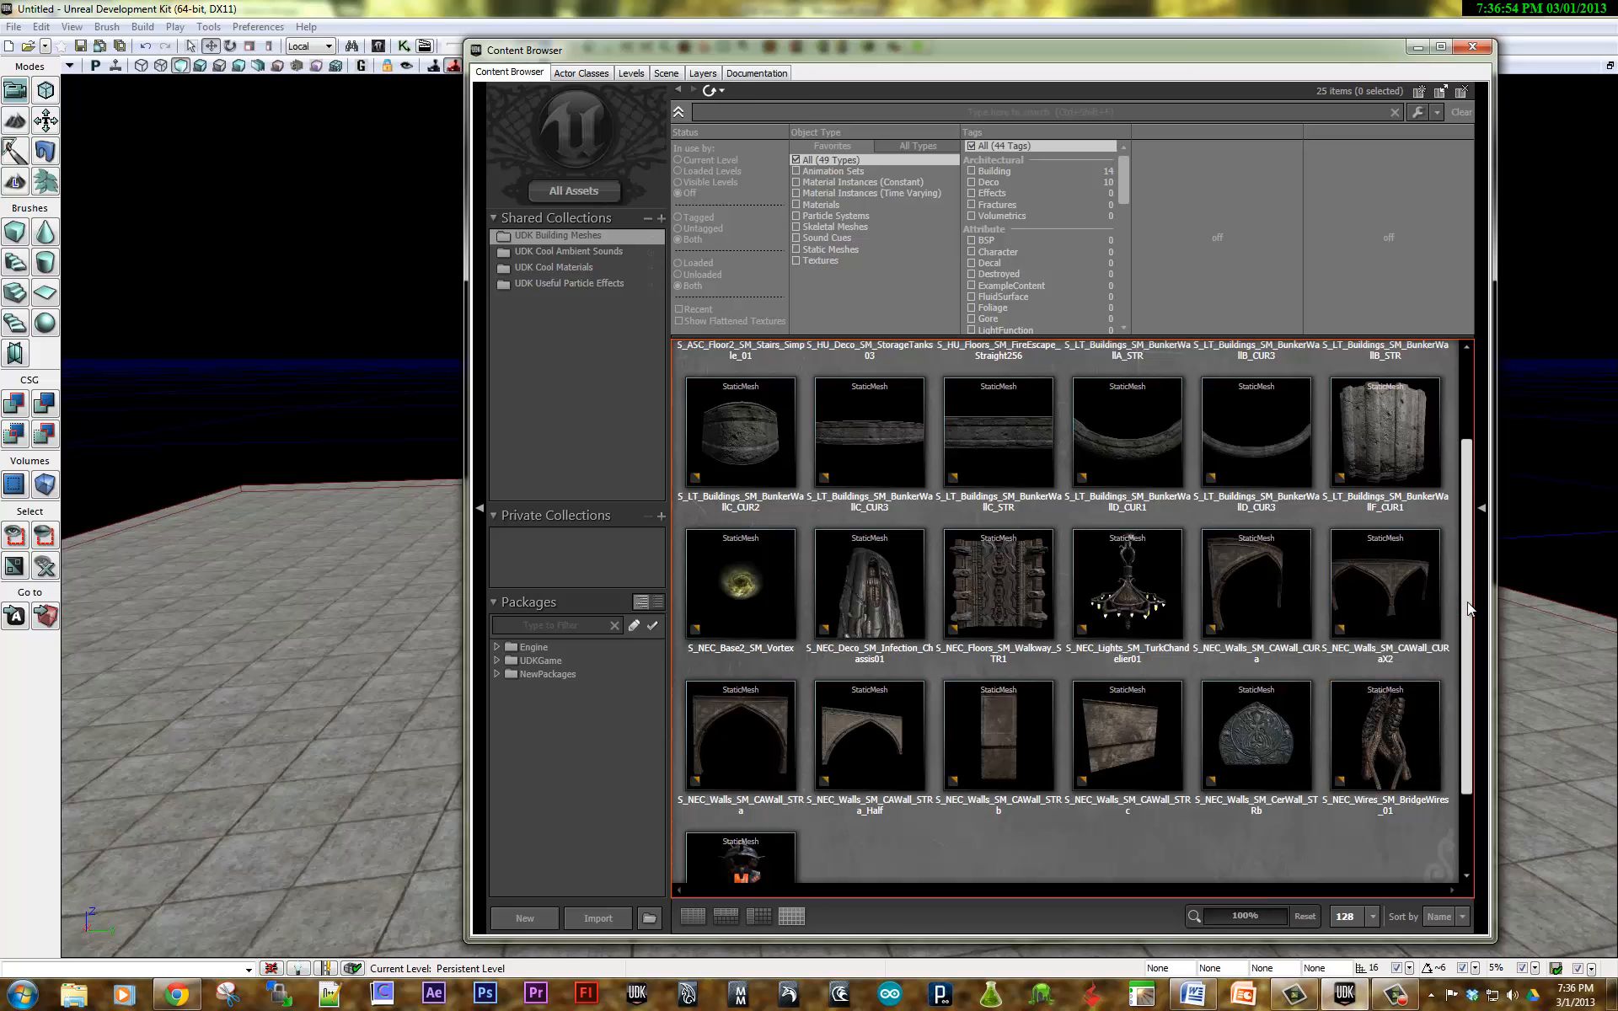
# Place the S_Pickups_Berserk static mesh on the tiled floor and raise it slightly along its vertical axis
pyautogui.moveTo(1469, 614); pyautogui.dragTo(1468, 676)
pyautogui.scroll(-1, 1467, 678)
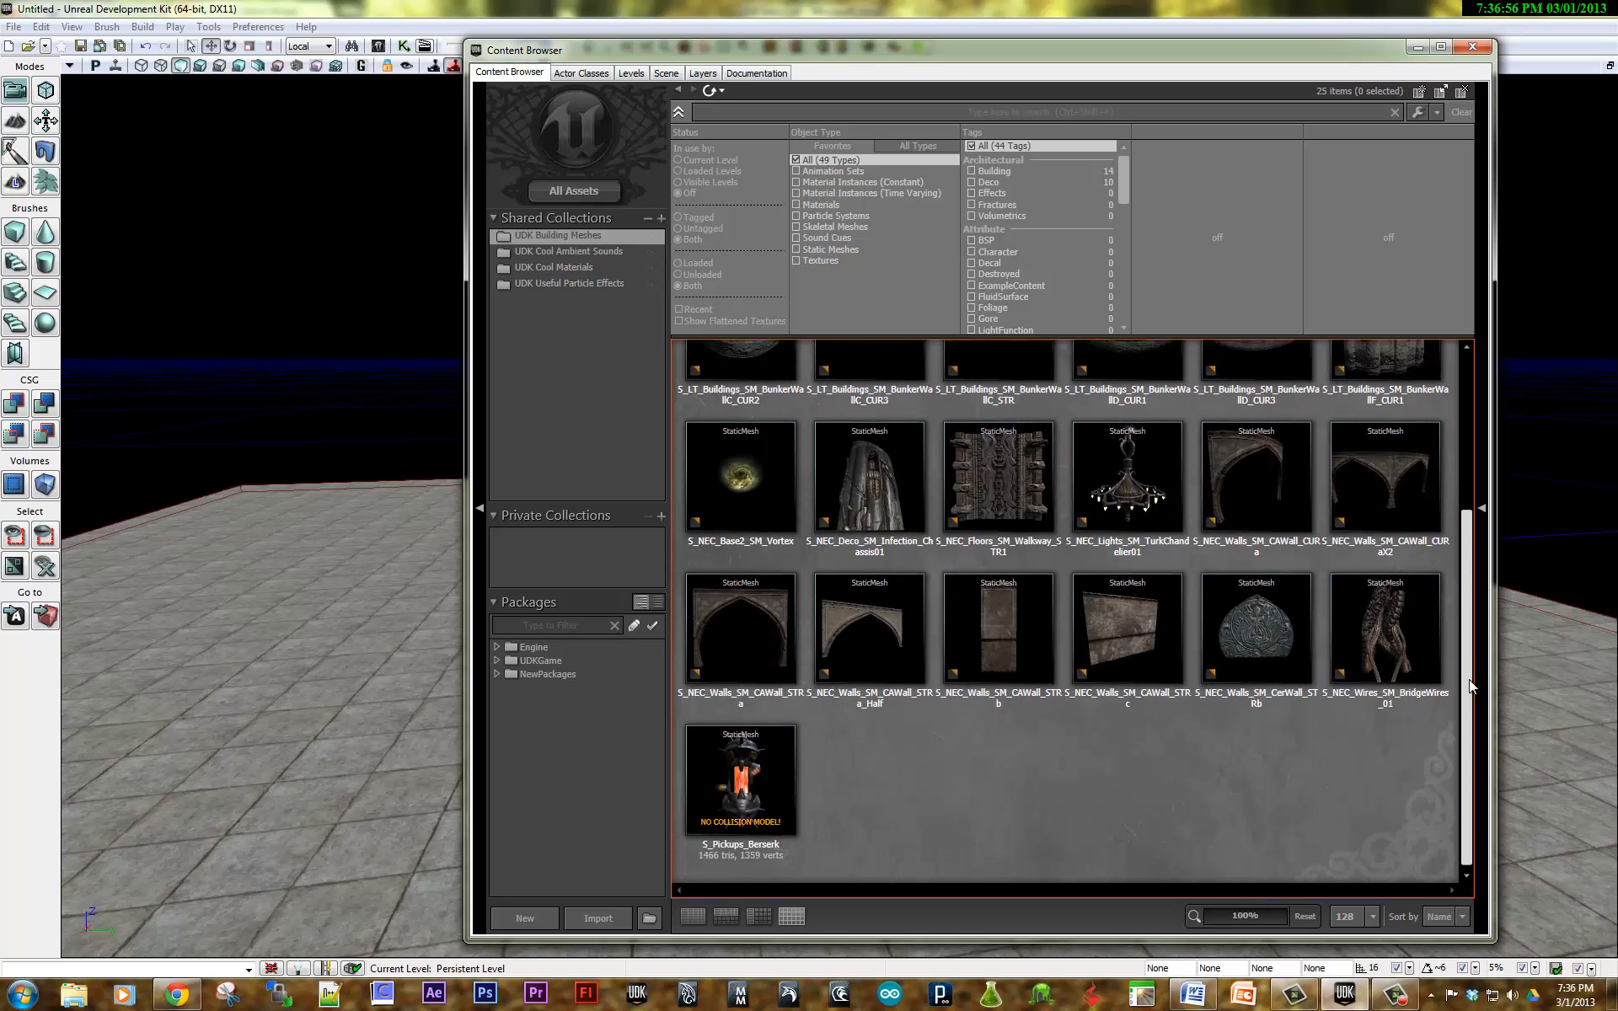
pyautogui.moveTo(1473, 669); pyautogui.dragTo(1473, 664)
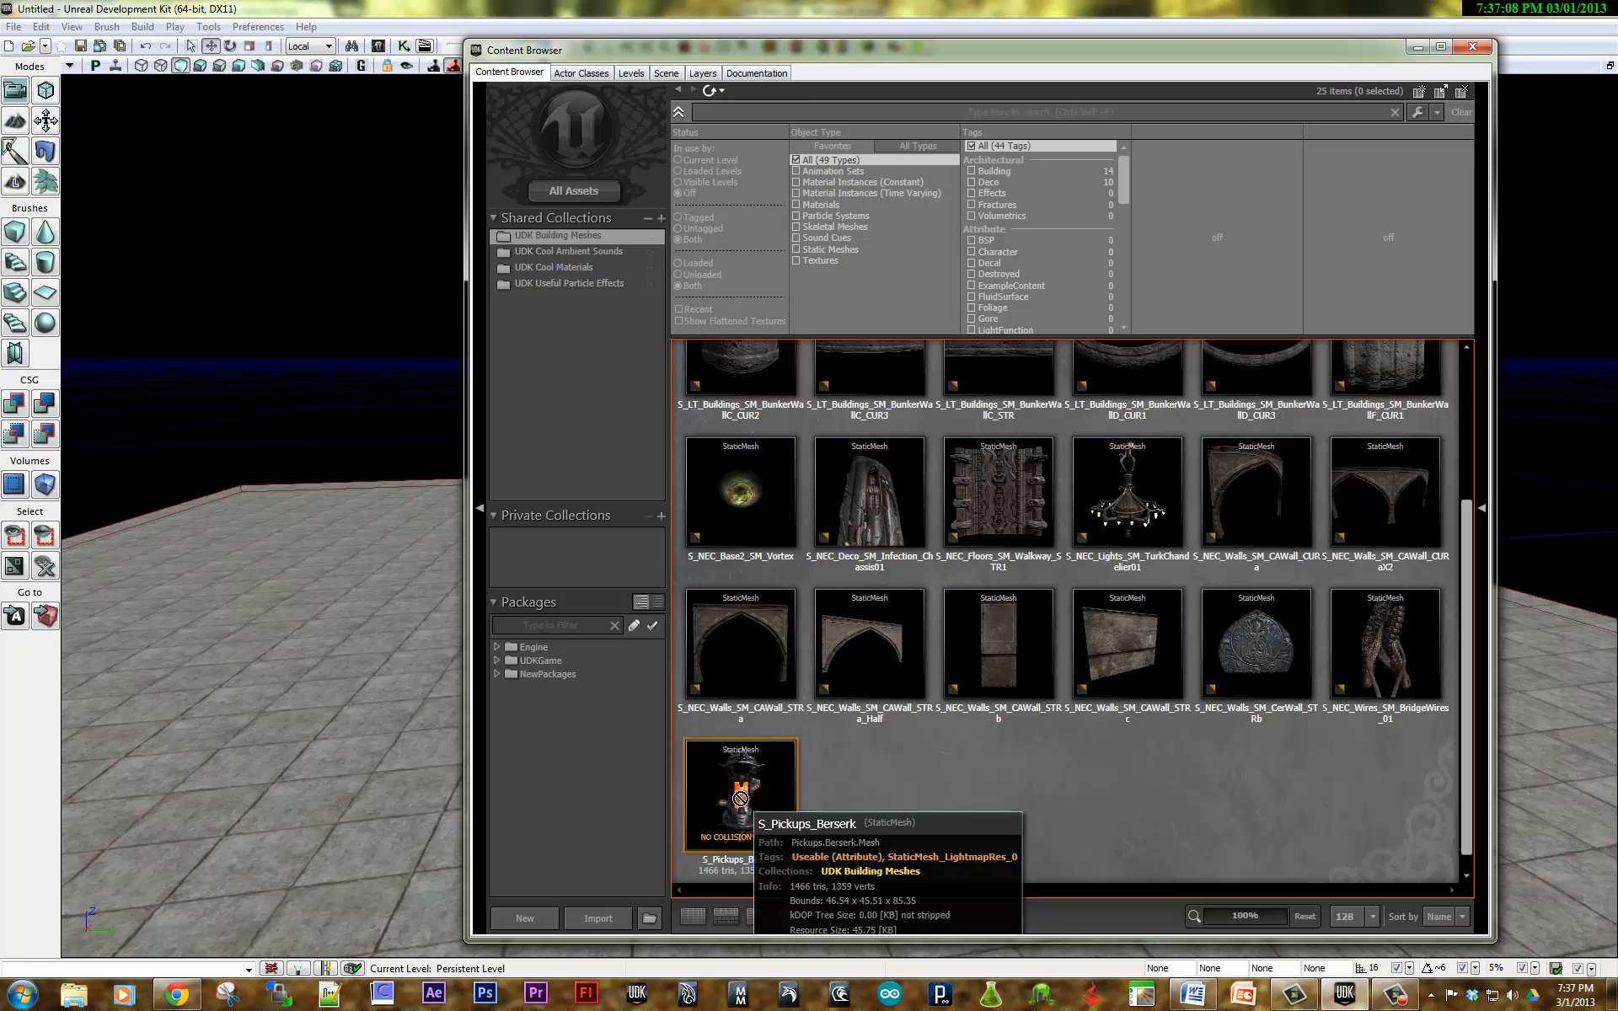
pyautogui.click(749, 796)
pyautogui.moveTo(749, 796); pyautogui.dragTo(387, 676)
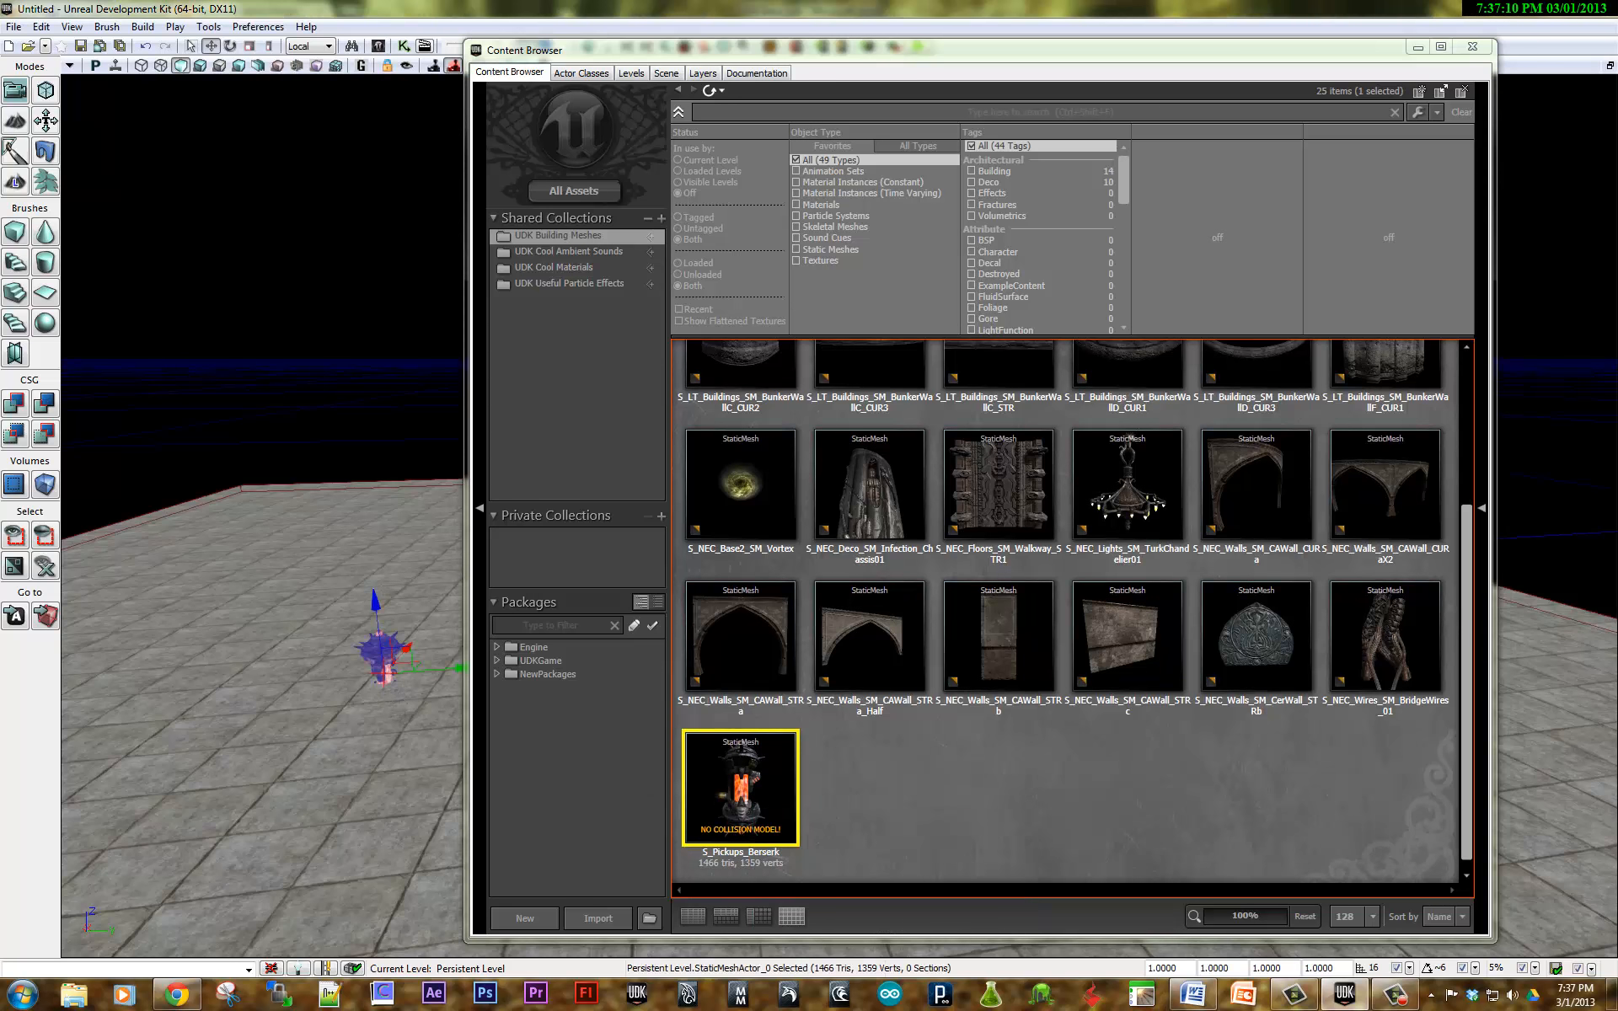
pyautogui.moveTo(376, 615); pyautogui.dragTo(372, 569)
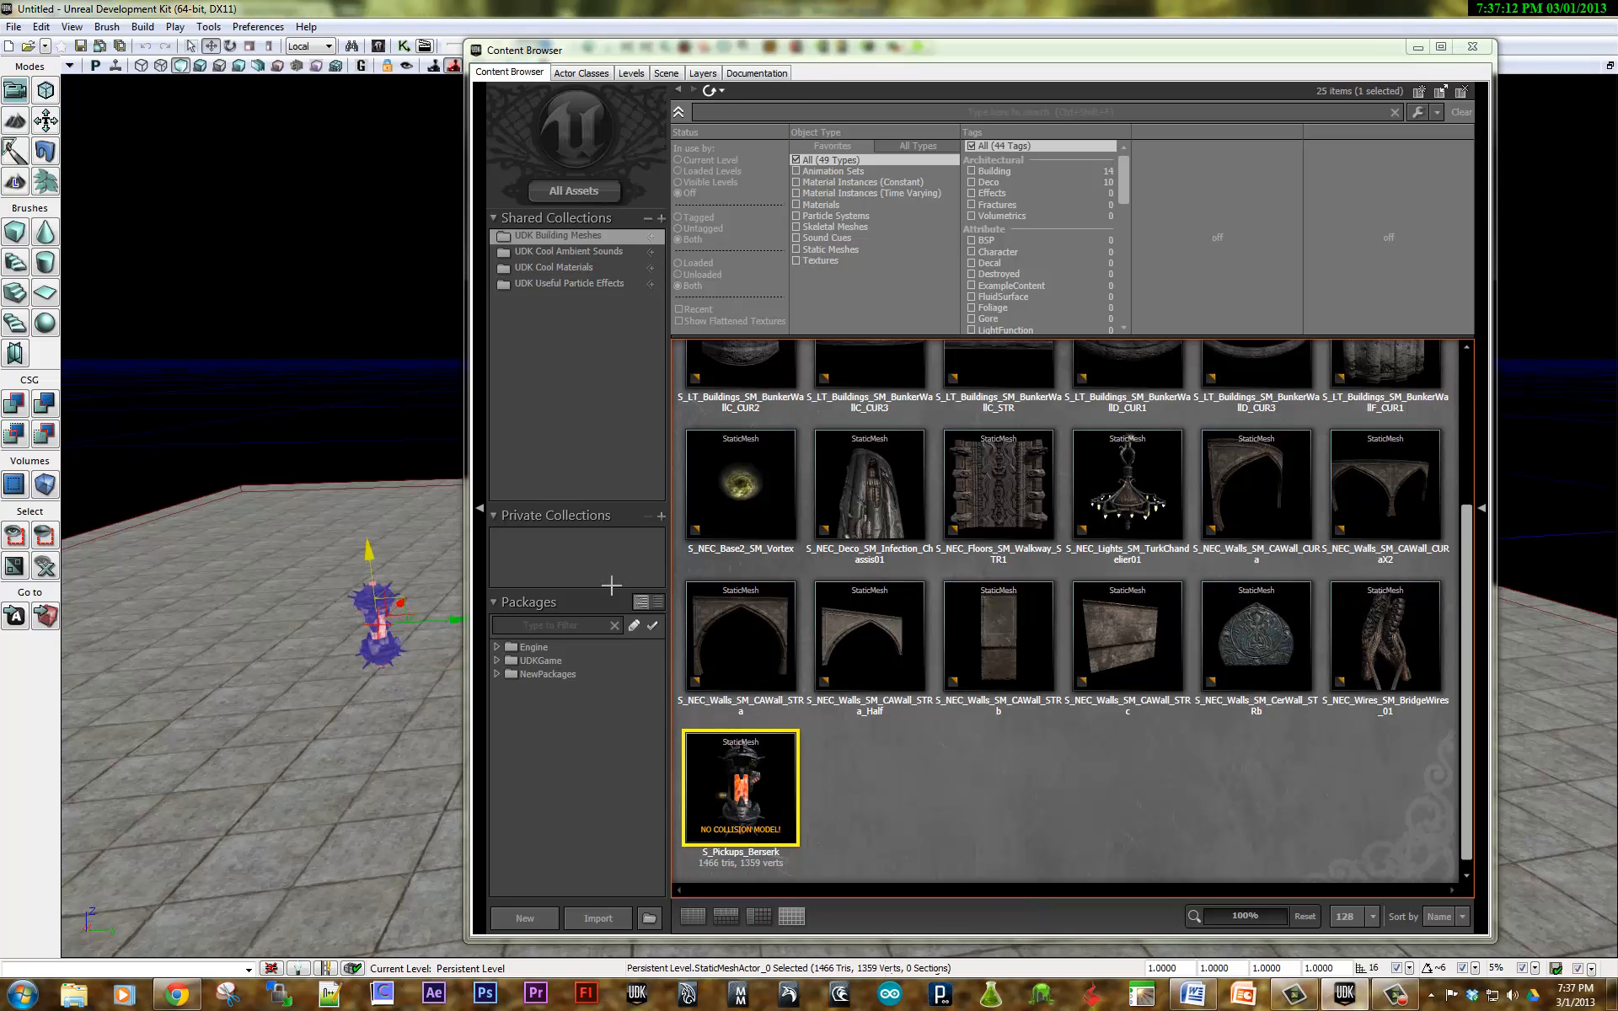
# Move the Content Browser aside, place the S_NEC_Walls_SM_CAWall_STRa_Half arch on the floor, and raise it so its legs stand clear
pyautogui.moveTo(615, 53); pyautogui.dragTo(901, 24)
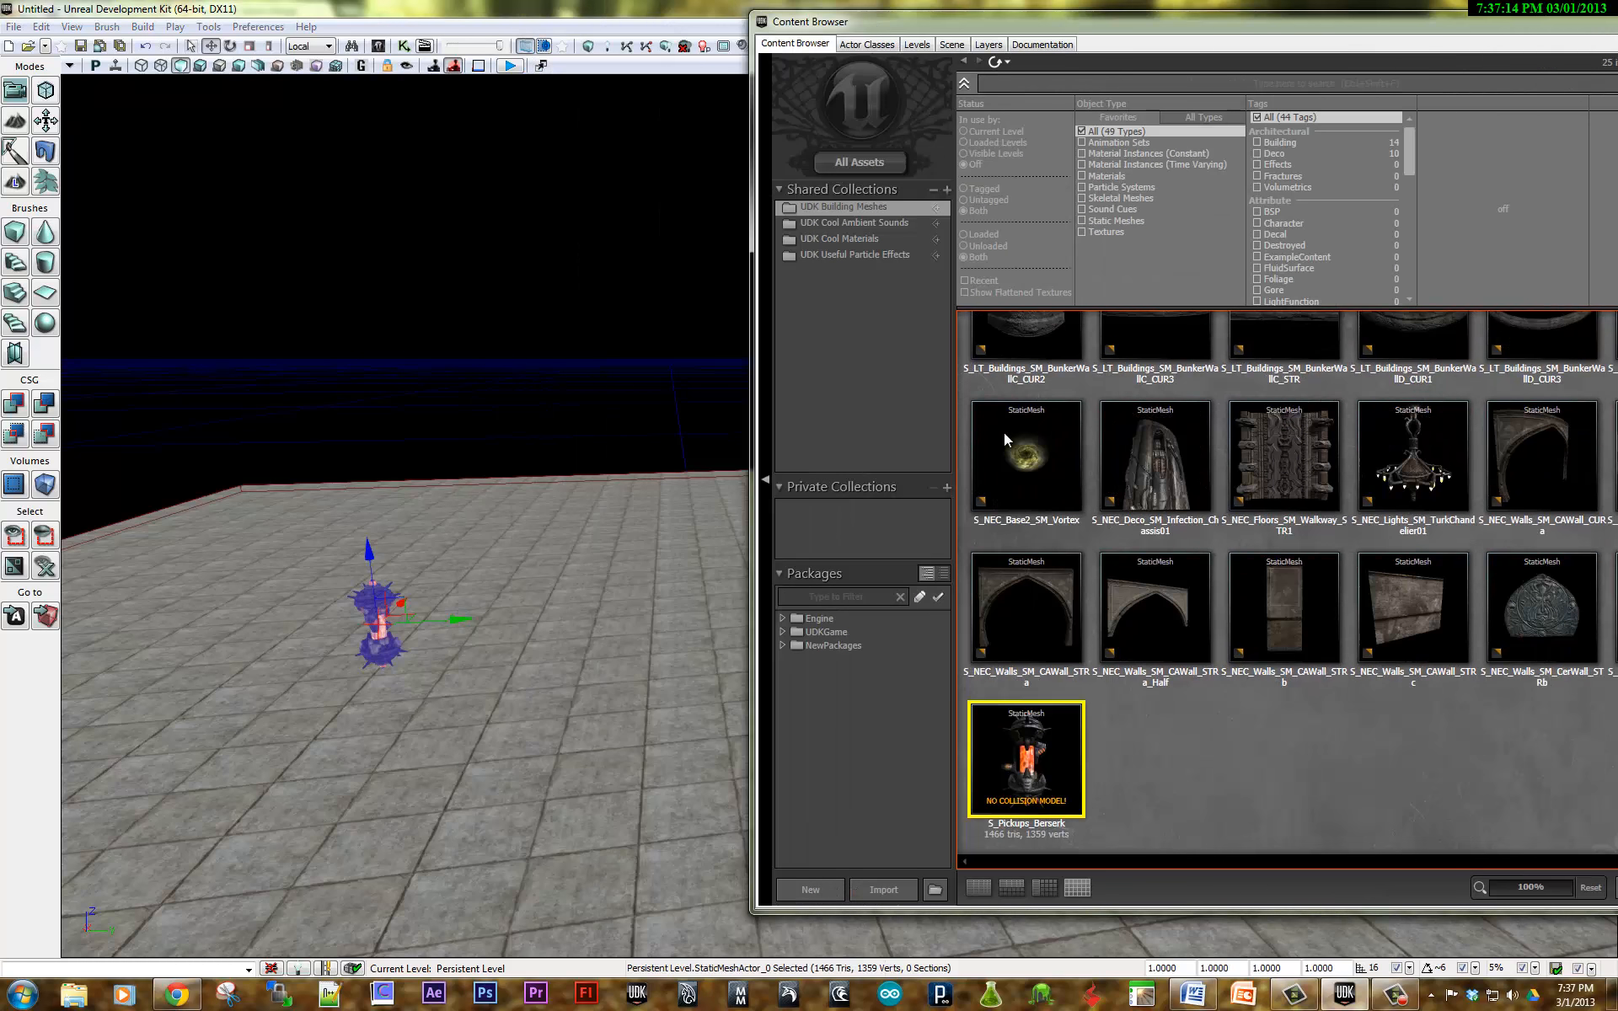
pyautogui.click(1166, 600)
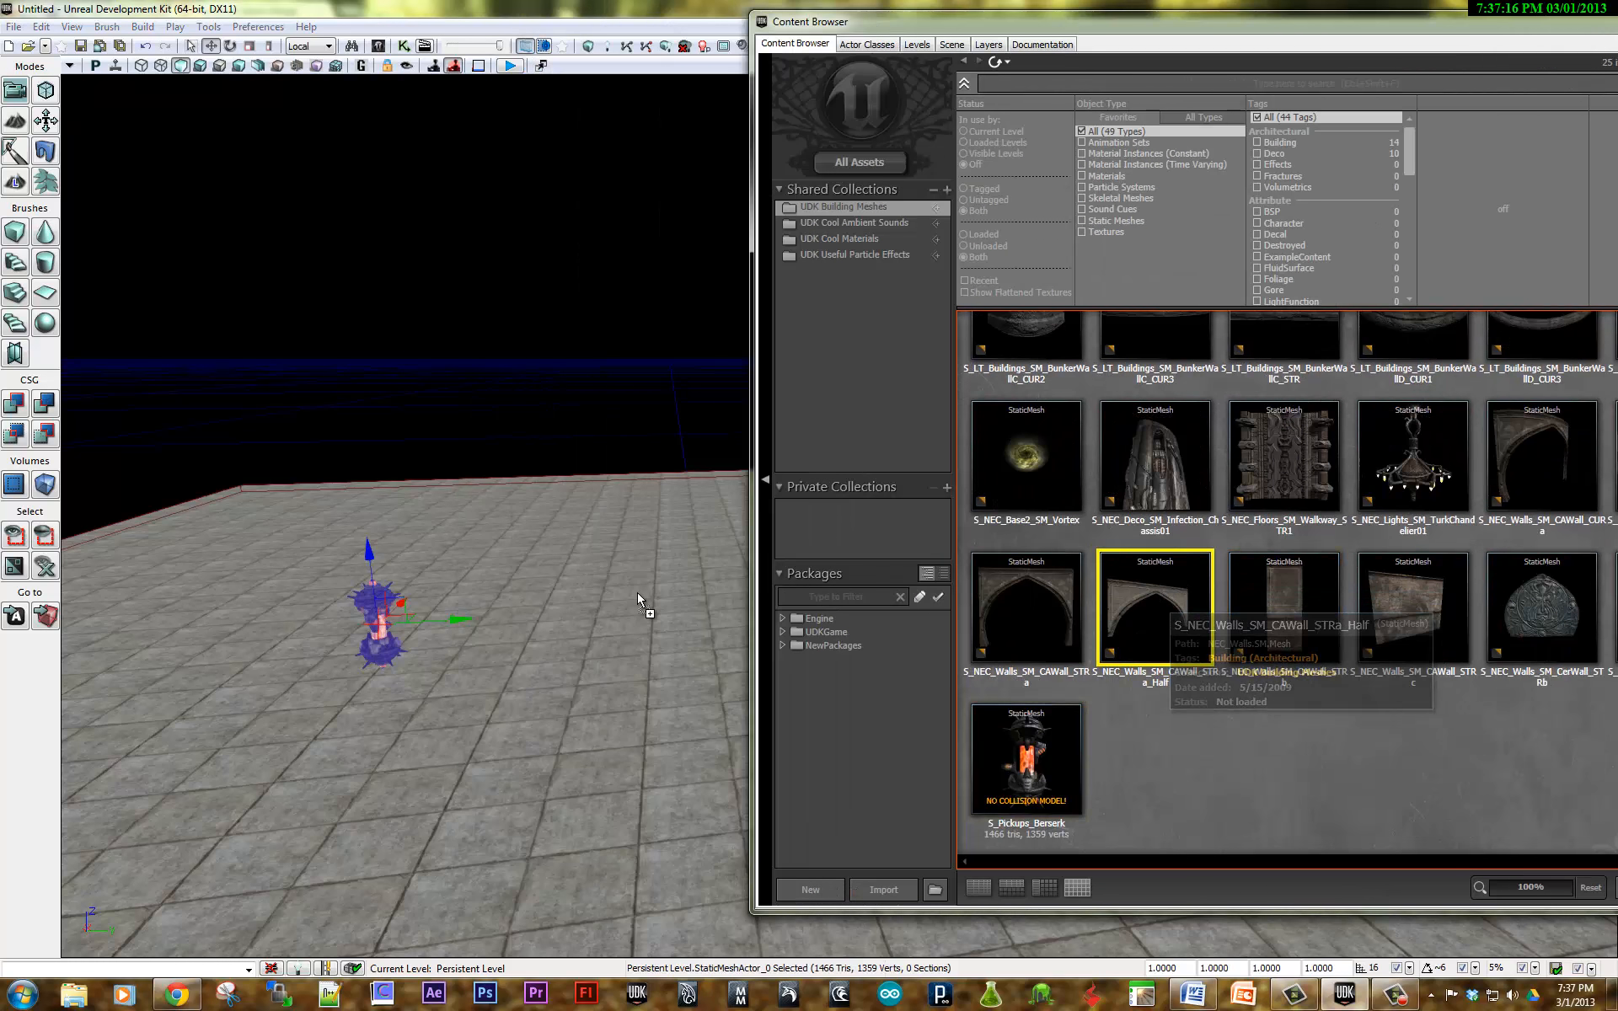
pyautogui.moveTo(1167, 600); pyautogui.dragTo(628, 581)
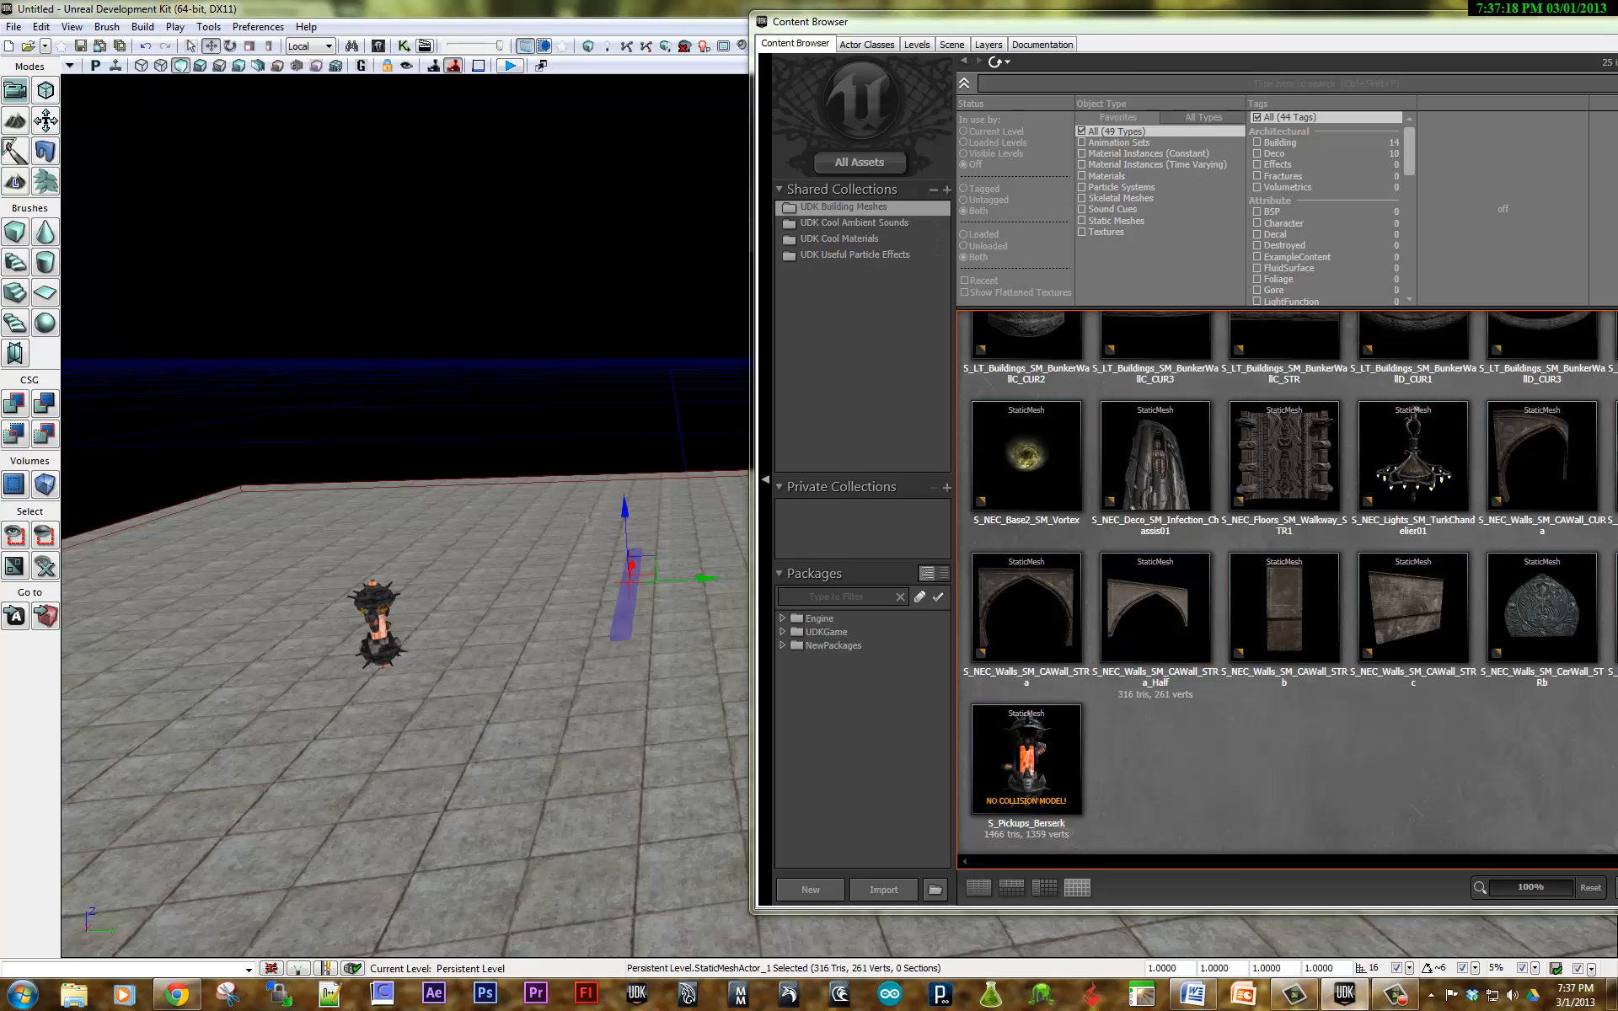
pyautogui.moveTo(629, 517); pyautogui.dragTo(632, 296)
pyautogui.moveTo(479, 491); pyautogui.dragTo(354, 552, button='right')
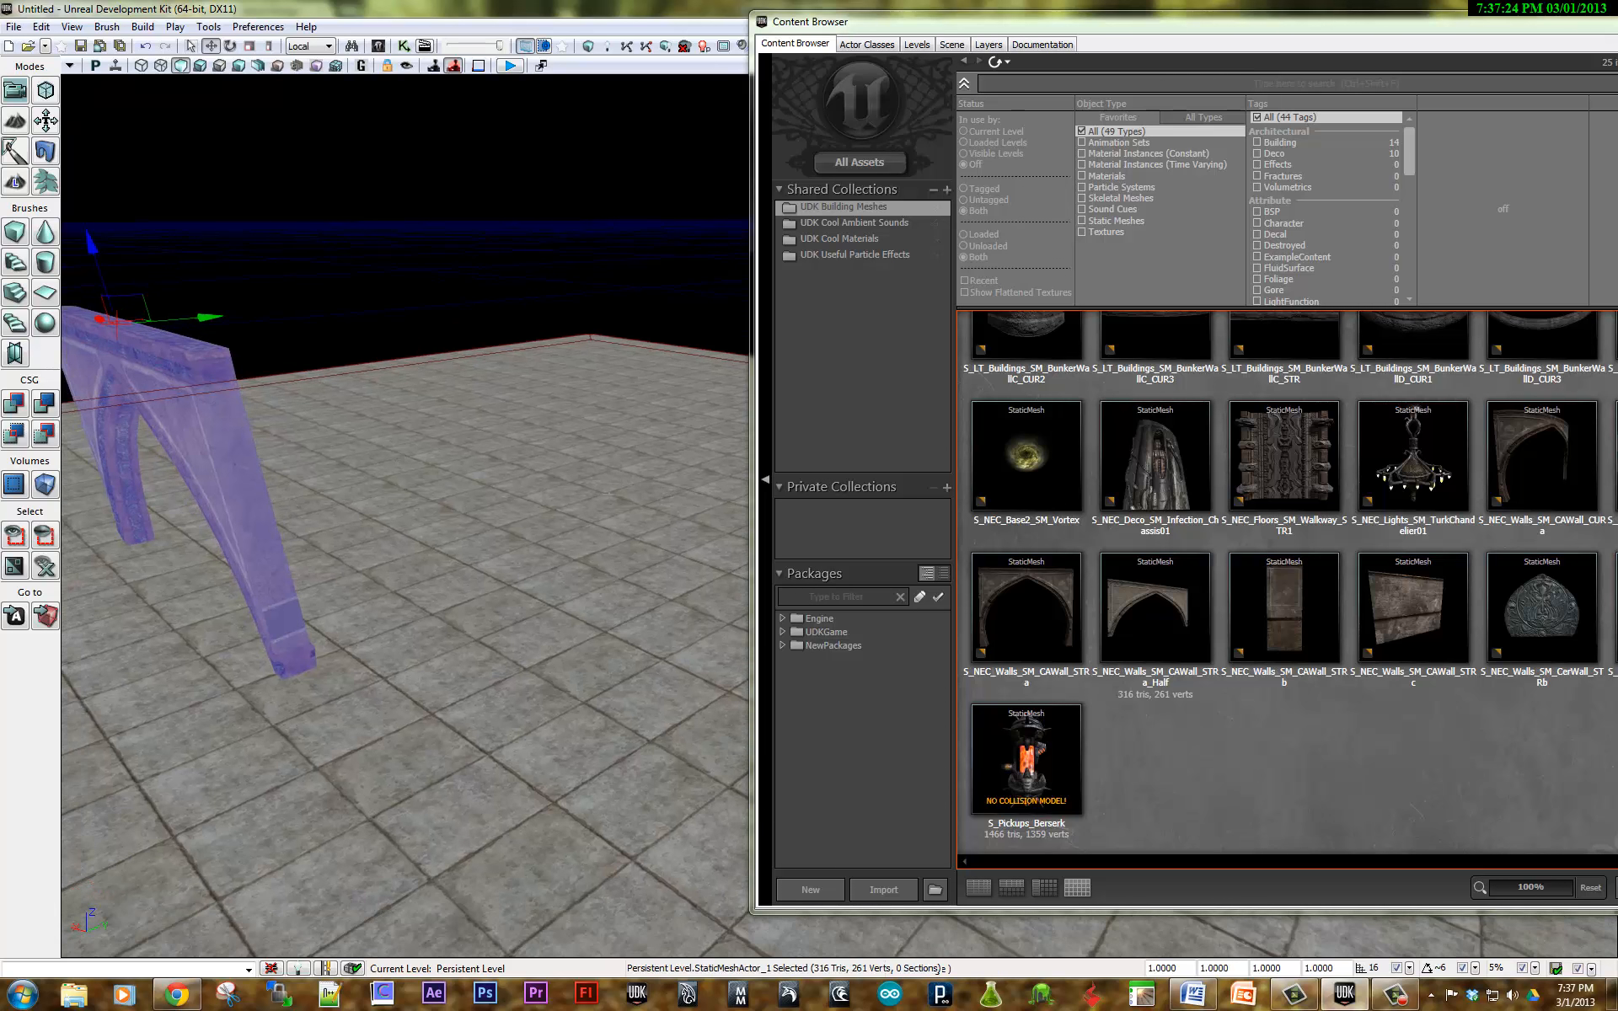
pyautogui.moveTo(455, 506); pyautogui.dragTo(364, 488, button='middle')
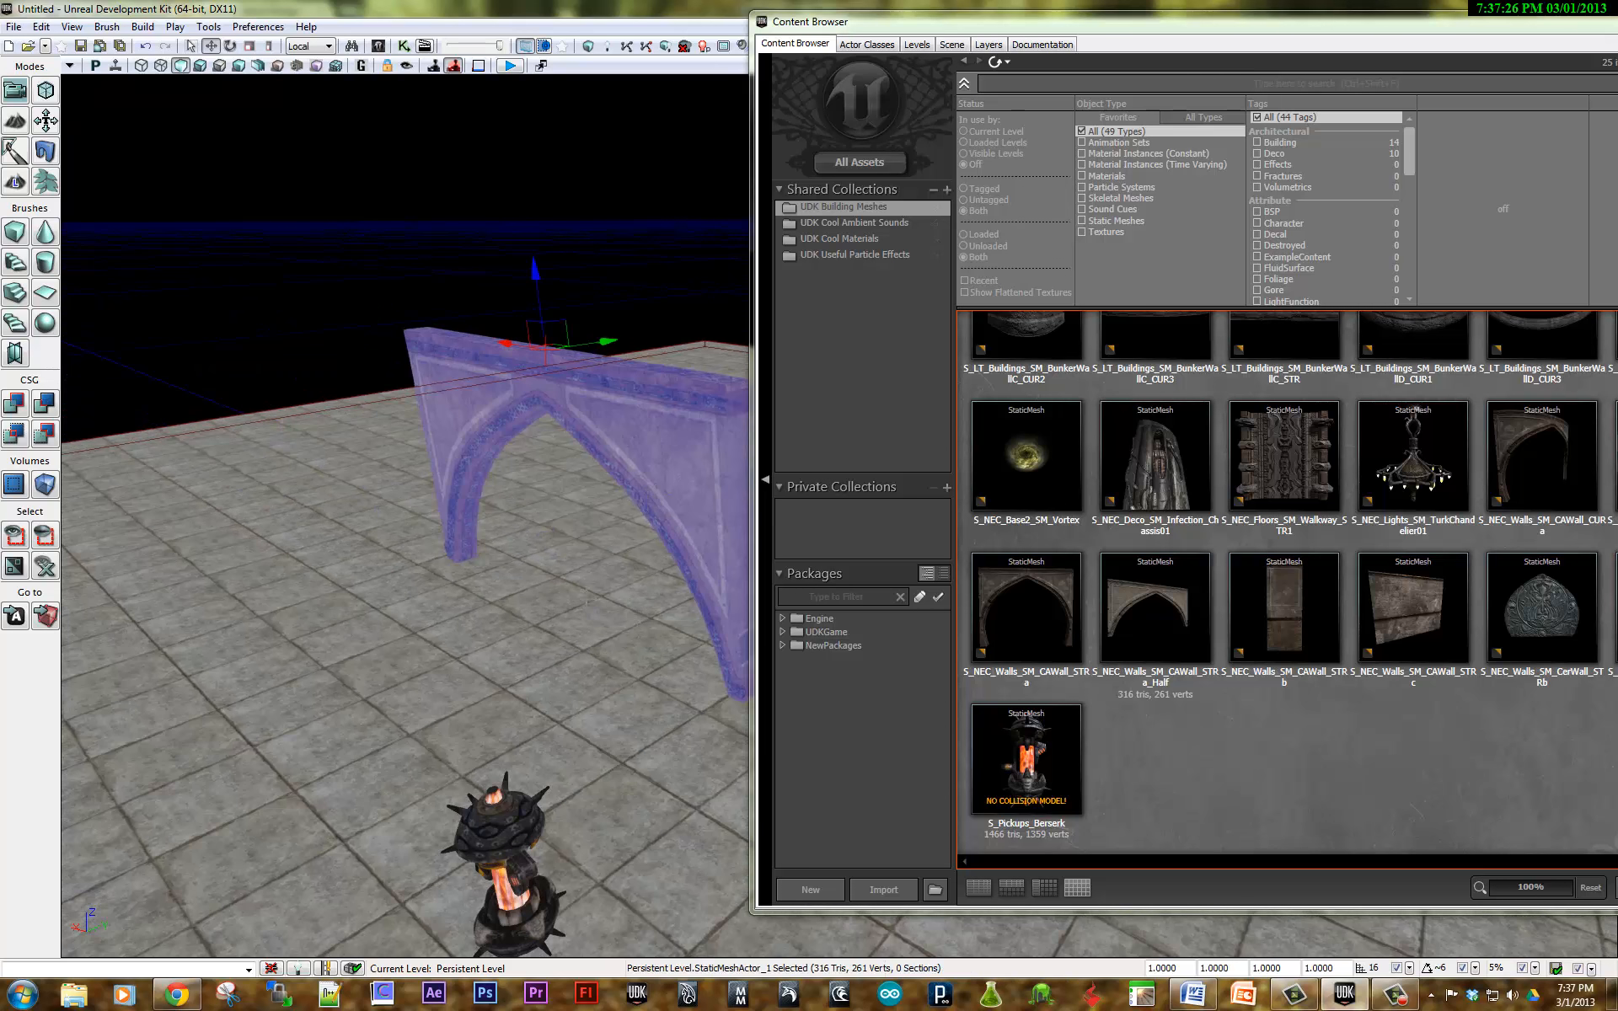
pyautogui.moveTo(587, 601); pyautogui.dragTo(716, 628, button='right')
pyautogui.scroll(-3, 588, 601)
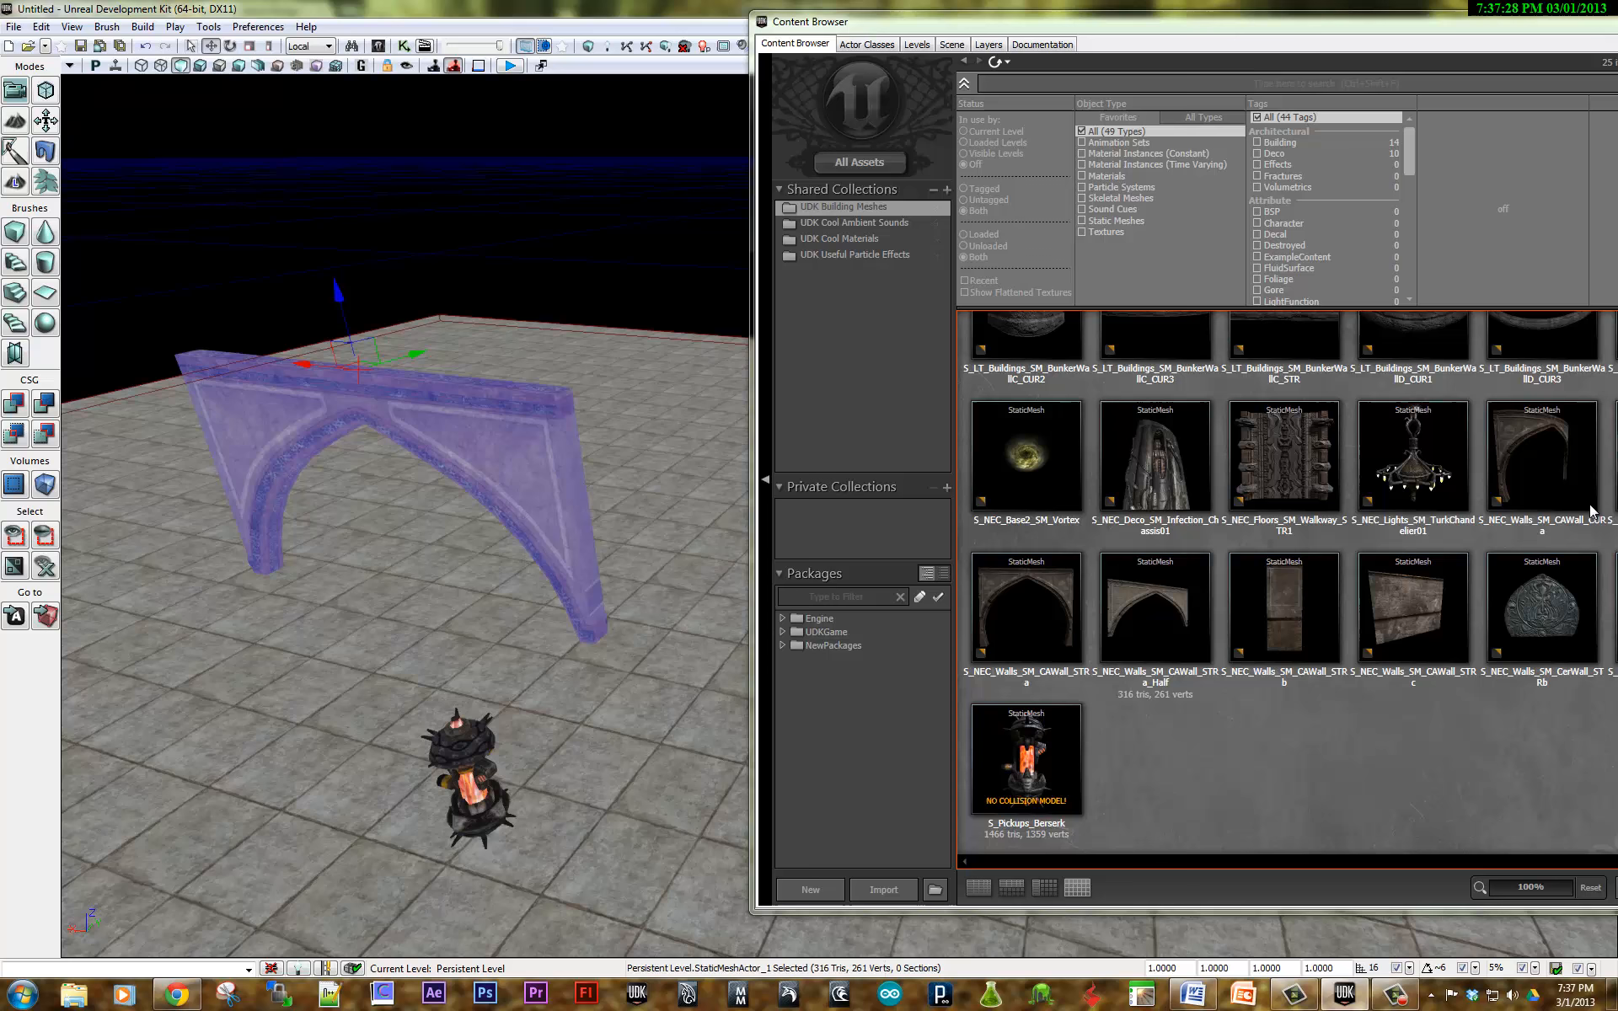
# Place the S_NEC_Walls_SM_CAWall_STRc wall mesh on the floor behind the arch
pyautogui.click(1396, 641)
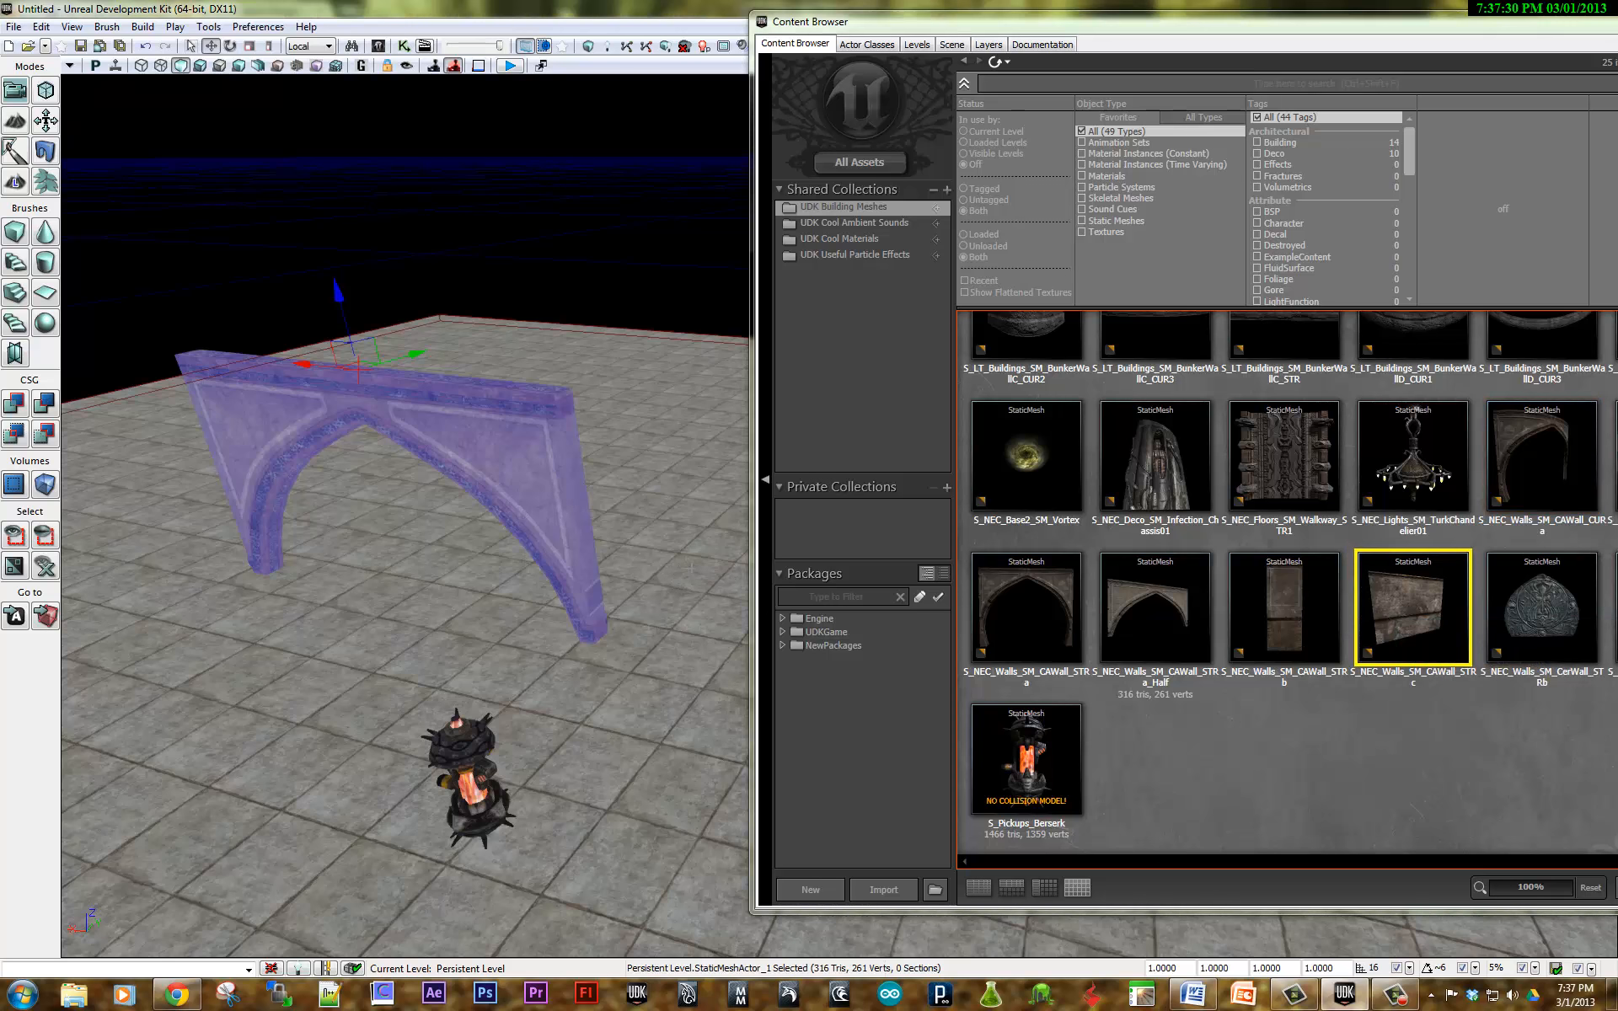
pyautogui.moveTo(691, 566); pyautogui.dragTo(685, 564)
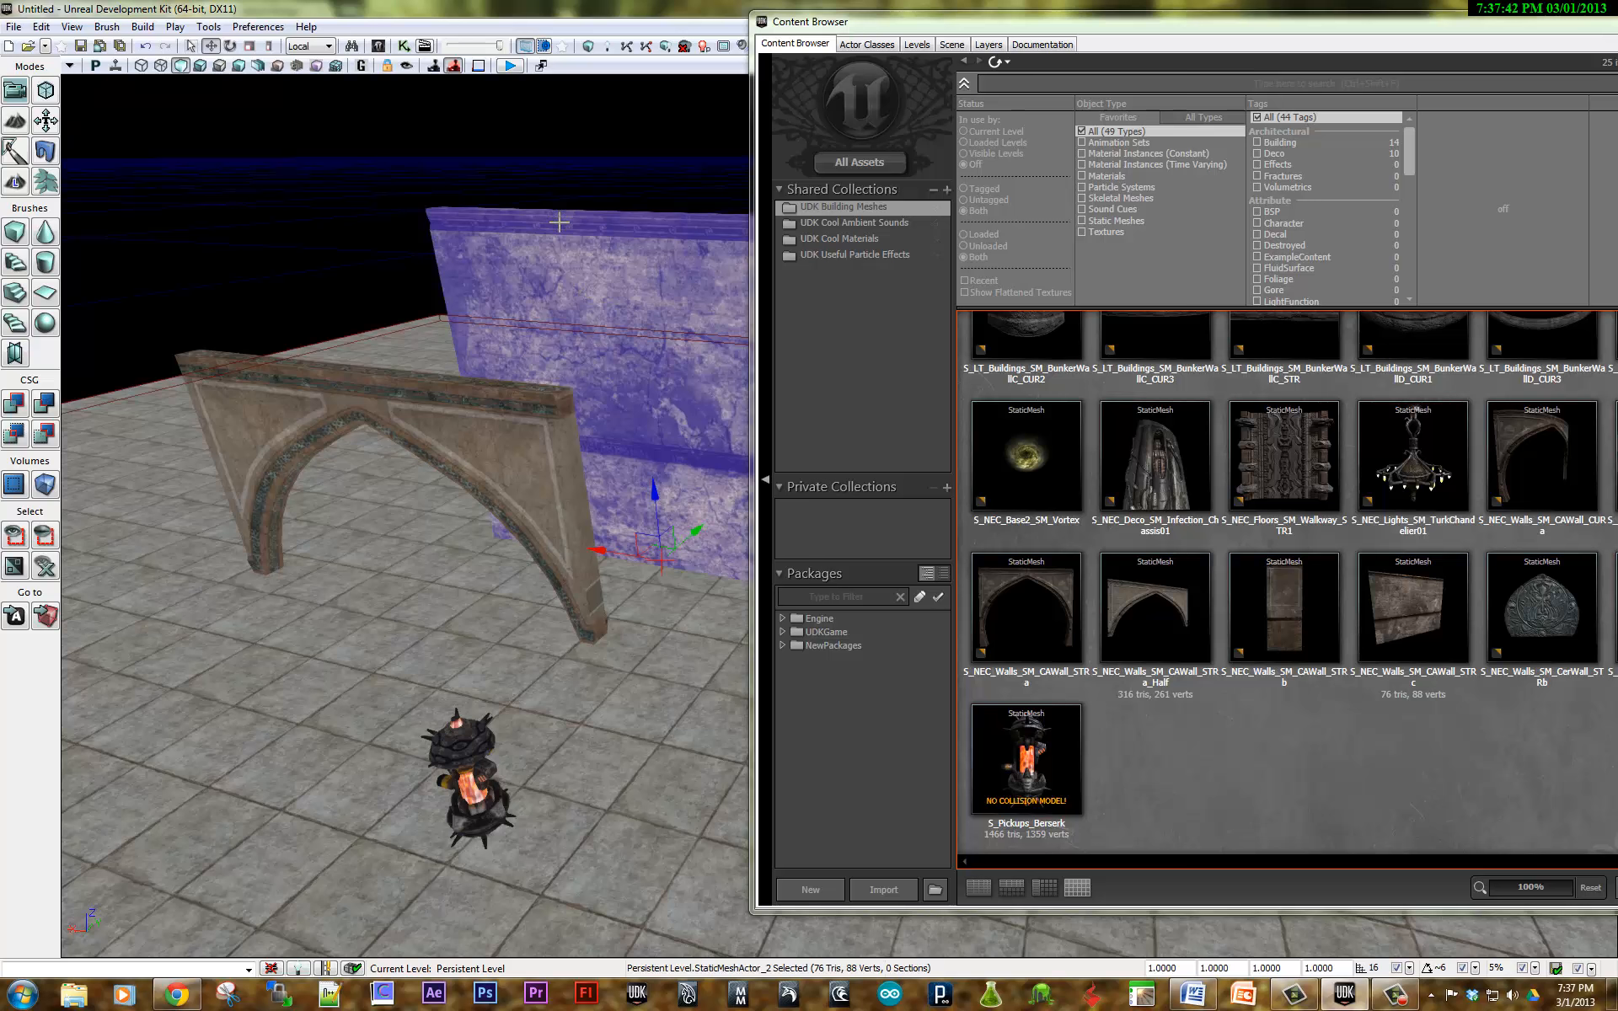
pyautogui.moveTo(559, 223); pyautogui.dragTo(560, 222, button='right')
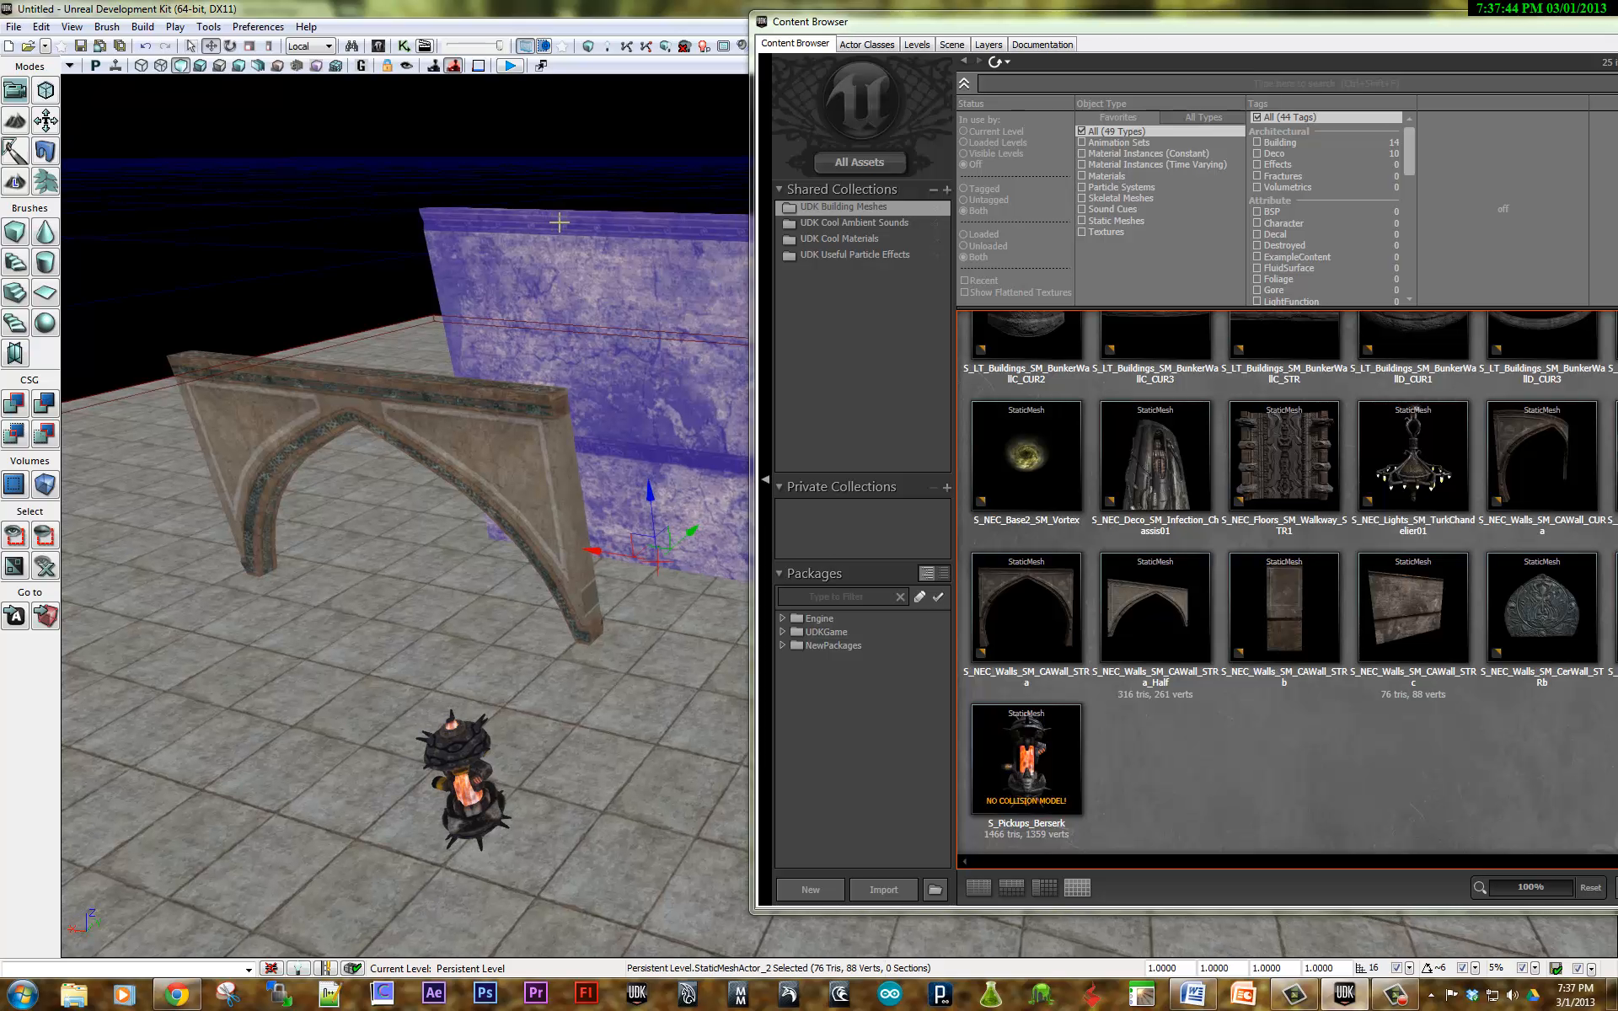
# Examine the wall mesh's StaticMeshActor properties, collapsing the Rendering category, and close the properties window
pyautogui.doubleClick(559, 223)
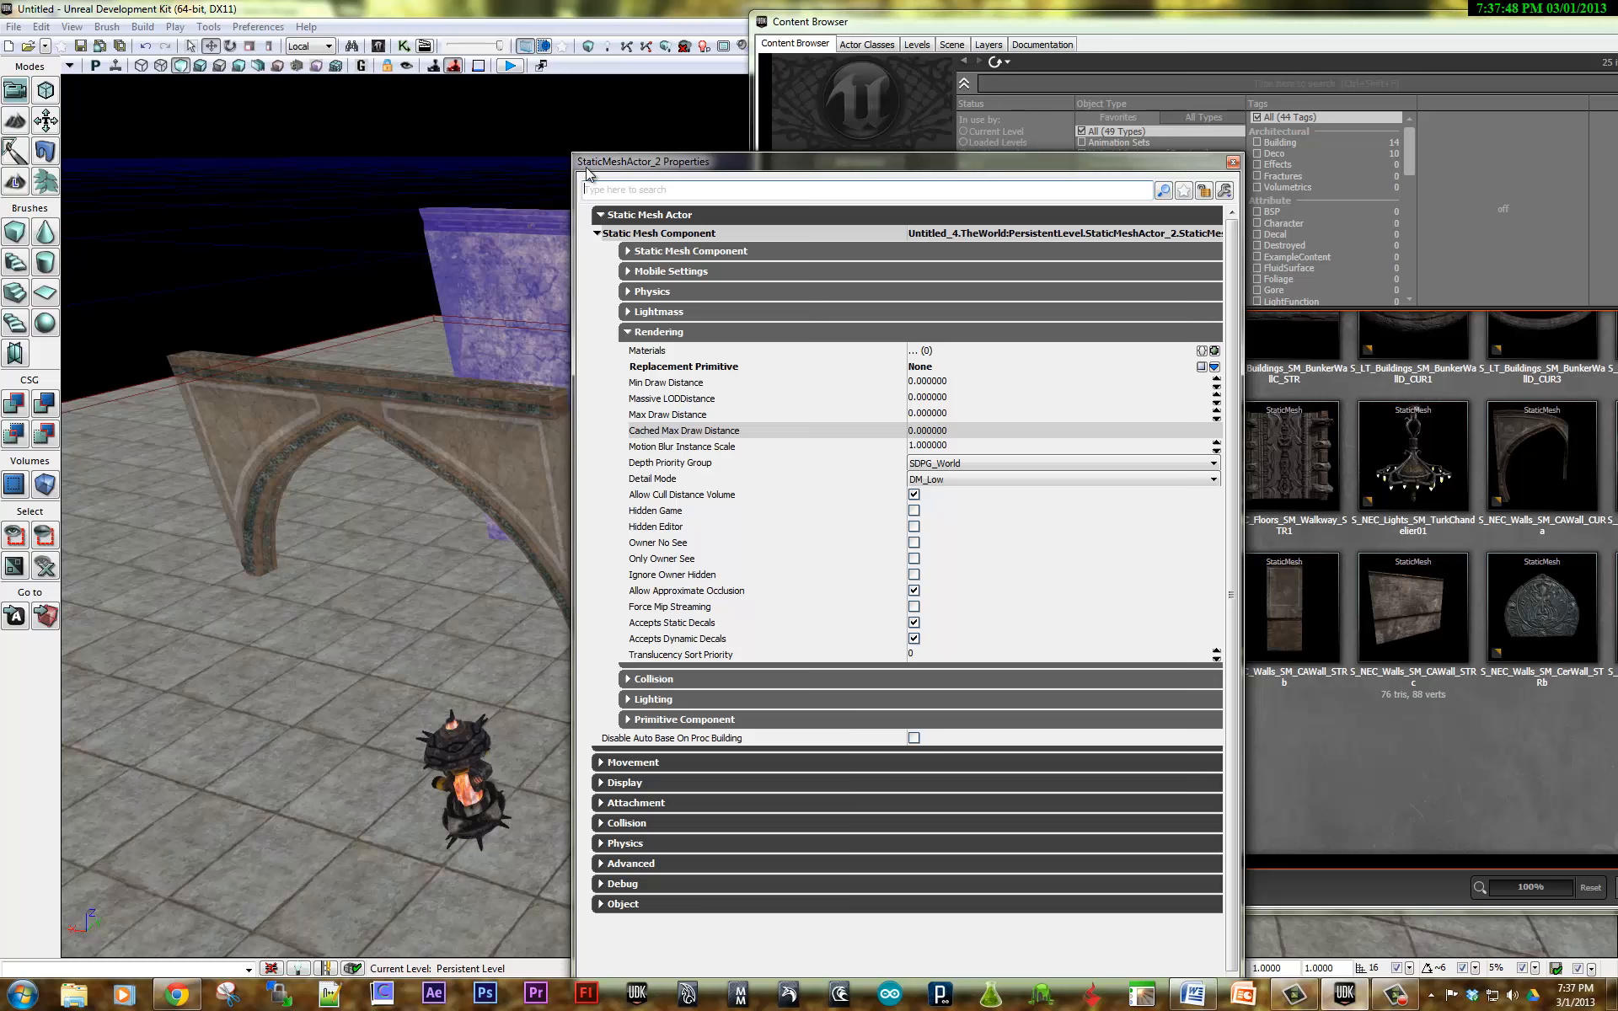
pyautogui.moveTo(596, 168); pyautogui.dragTo(472, 135)
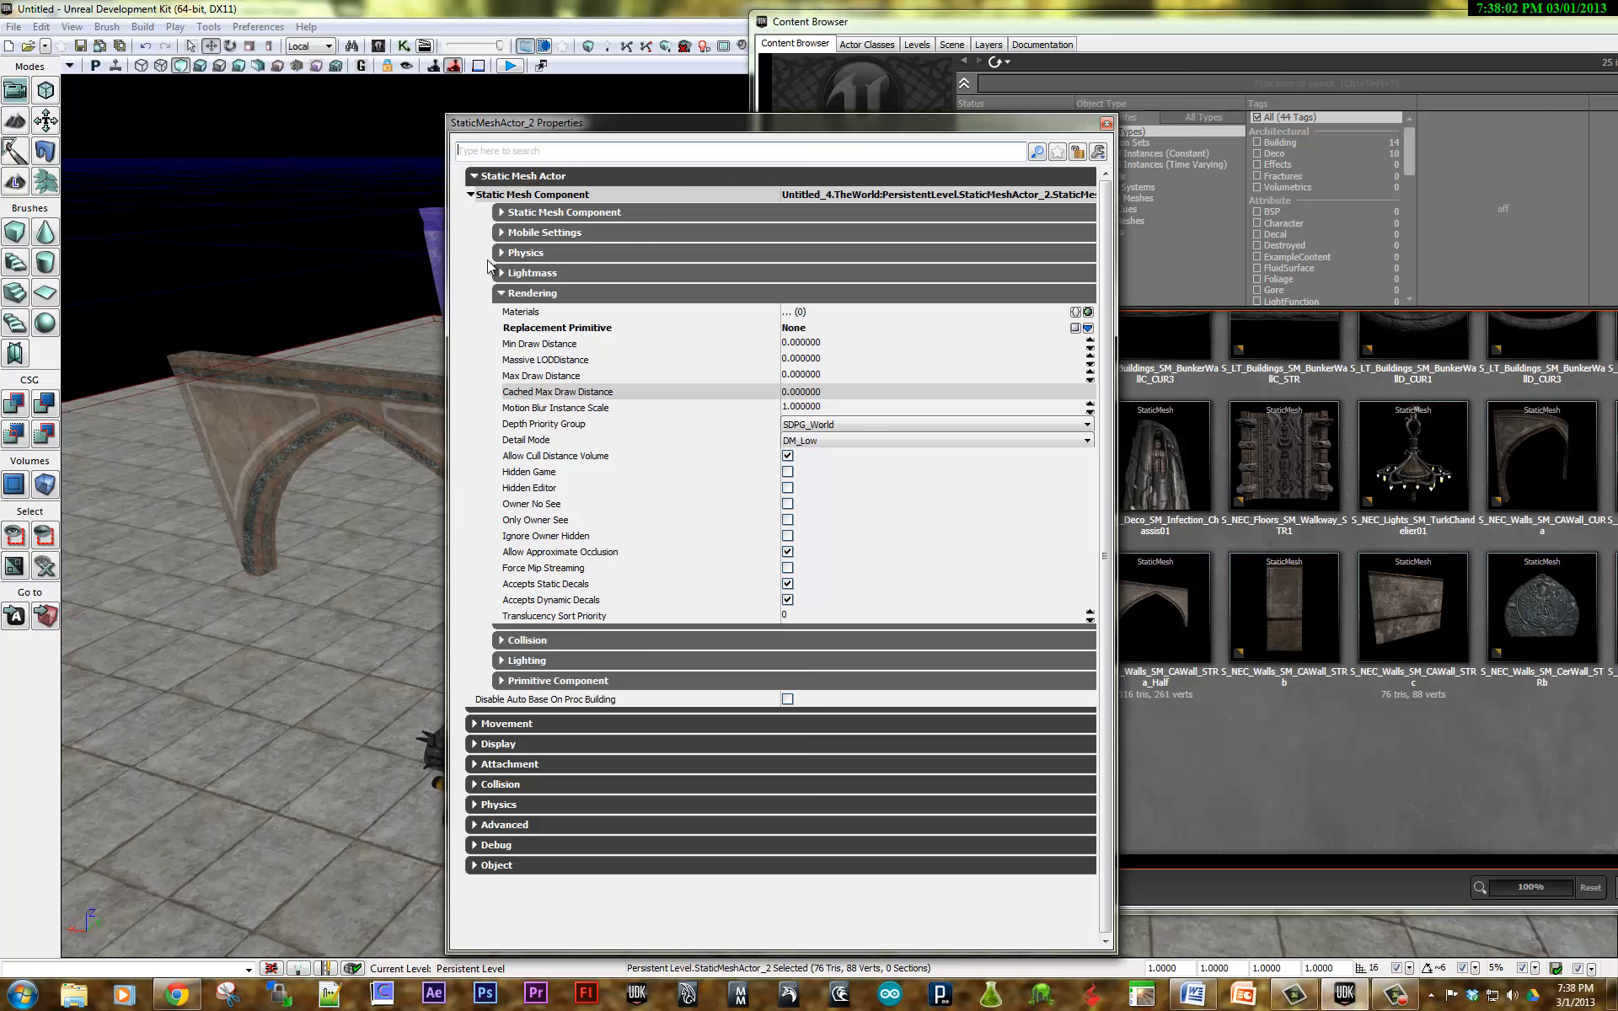
pyautogui.click(500, 293)
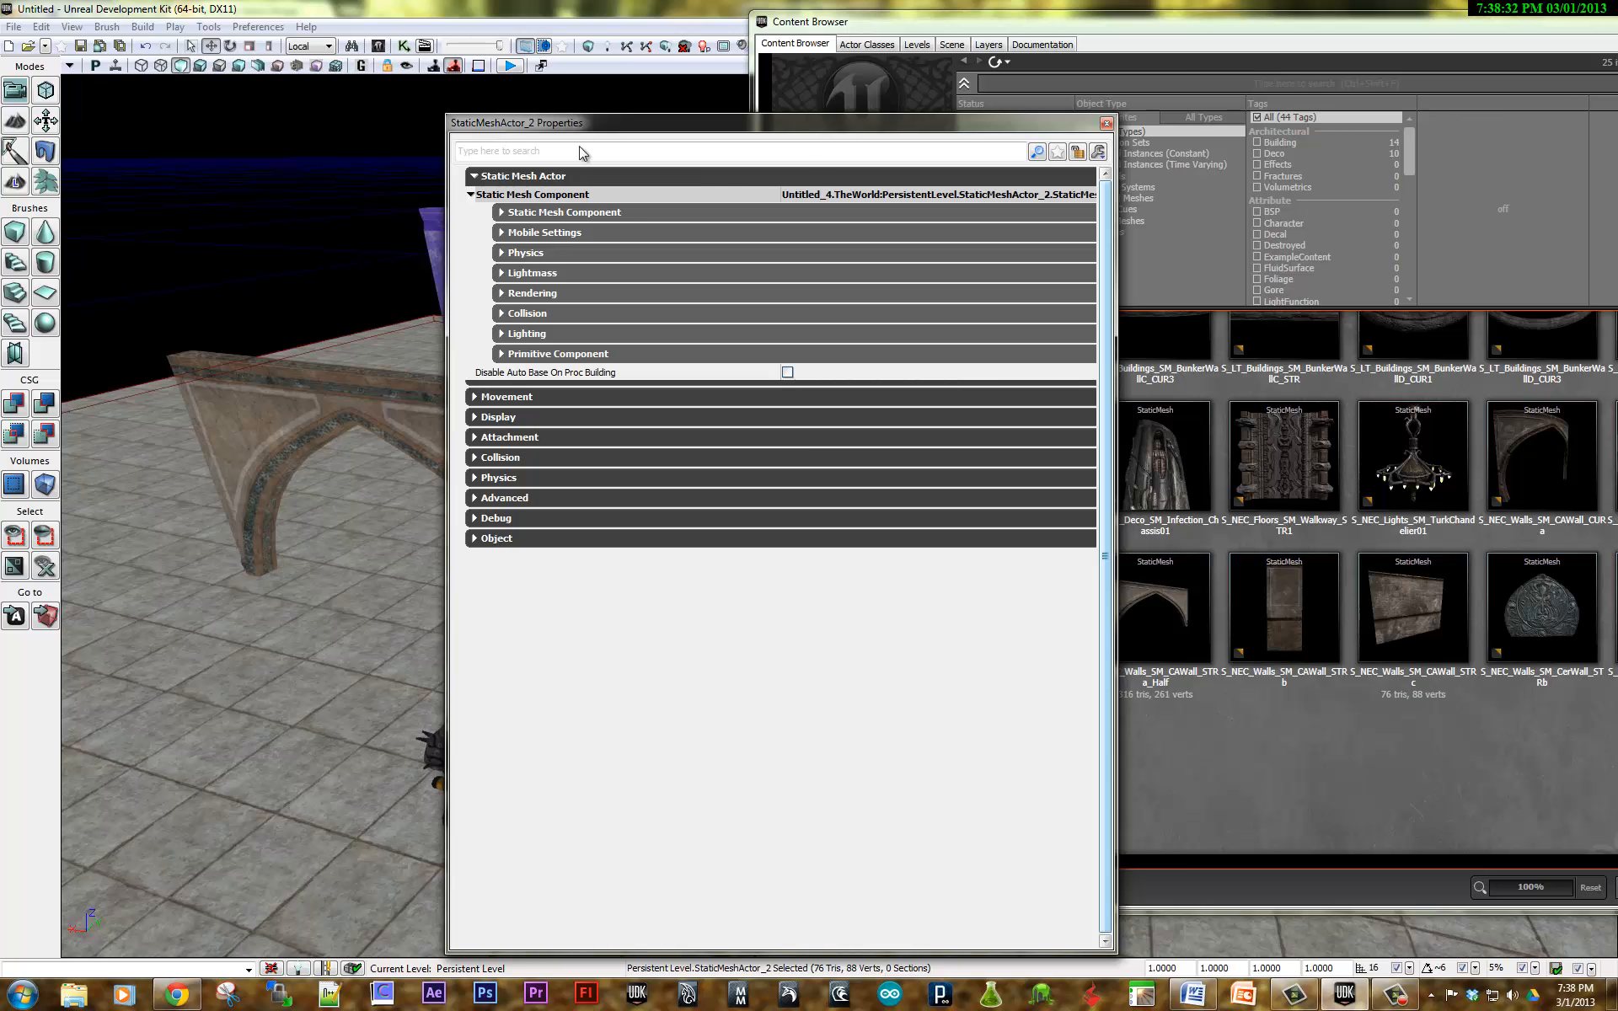
pyautogui.click(1106, 123)
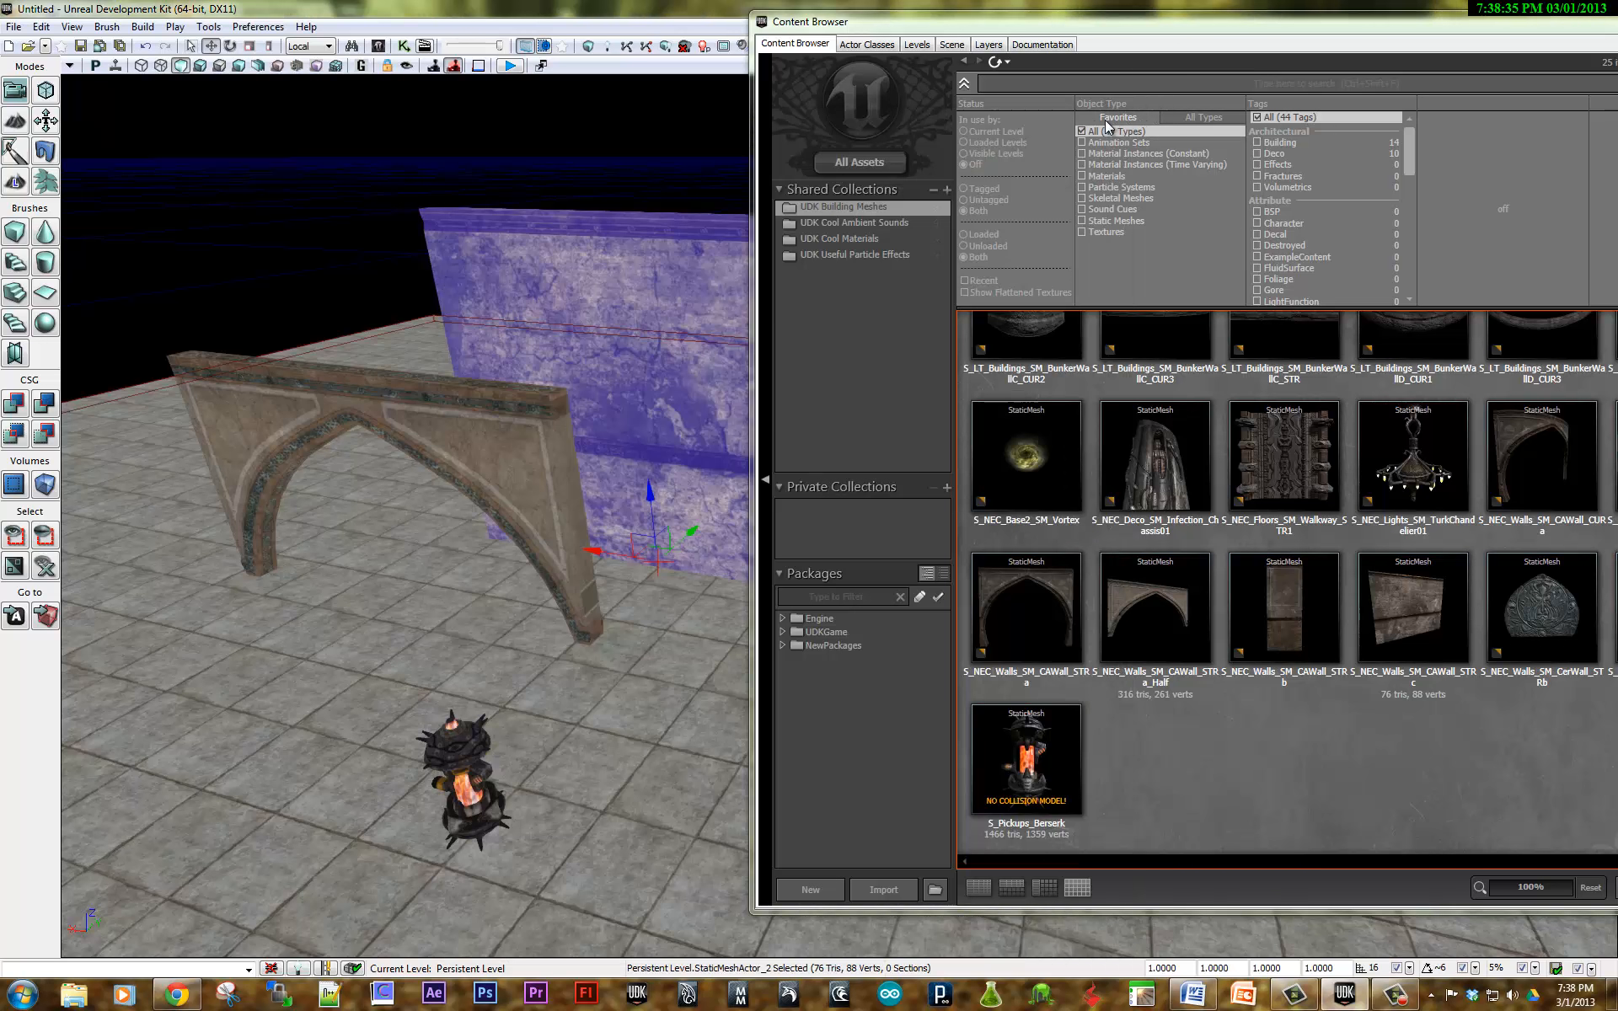
# Select the wall mesh behind the arch and raise it above the floor
pyautogui.click(459, 749)
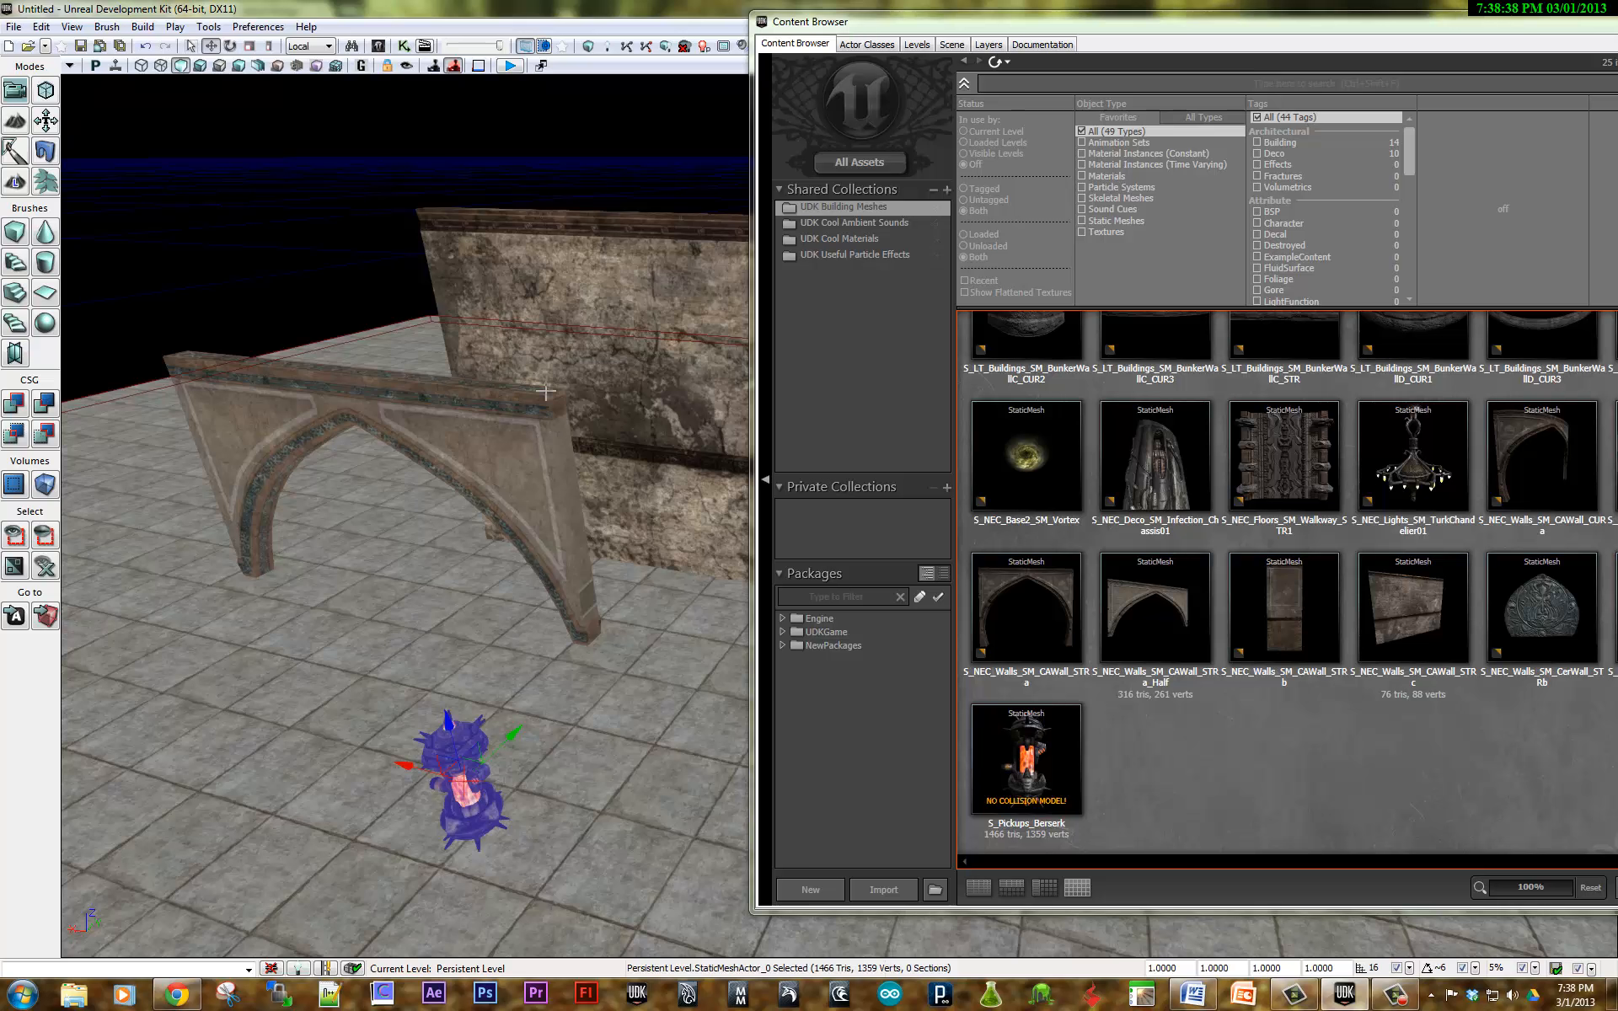
pyautogui.click(573, 307)
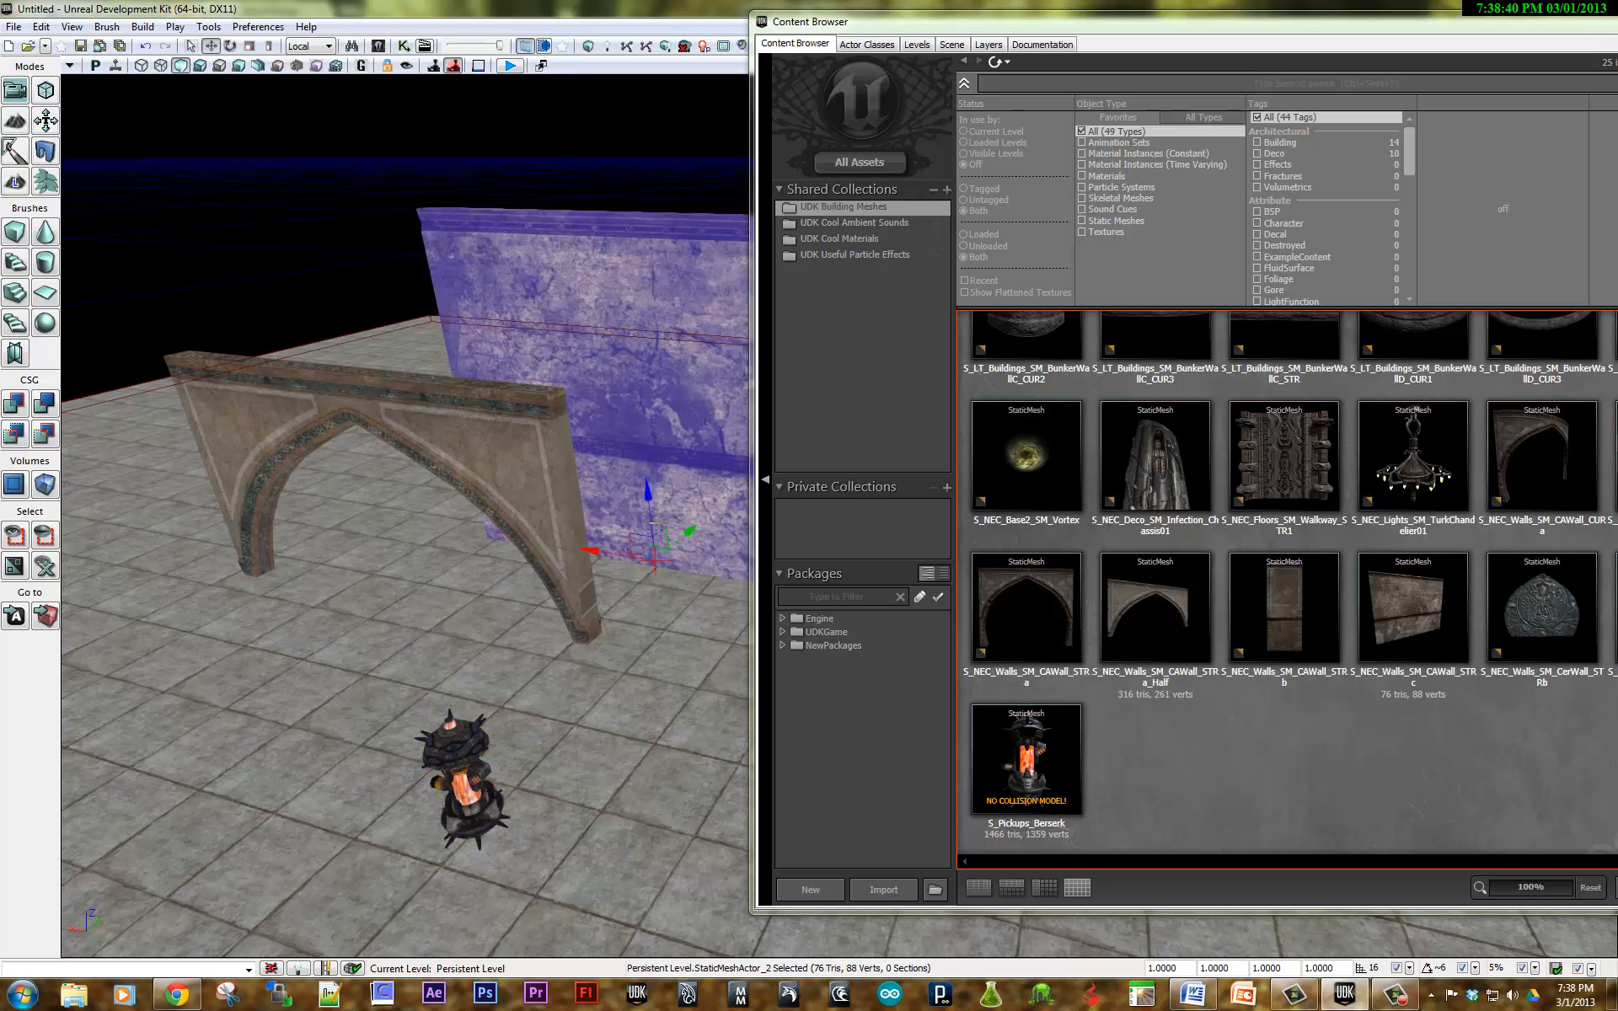
pyautogui.moveTo(646, 502); pyautogui.dragTo(638, 429)
# Convert the wall's StaticMeshActor to a KActor
pyautogui.rightClick(591, 234)
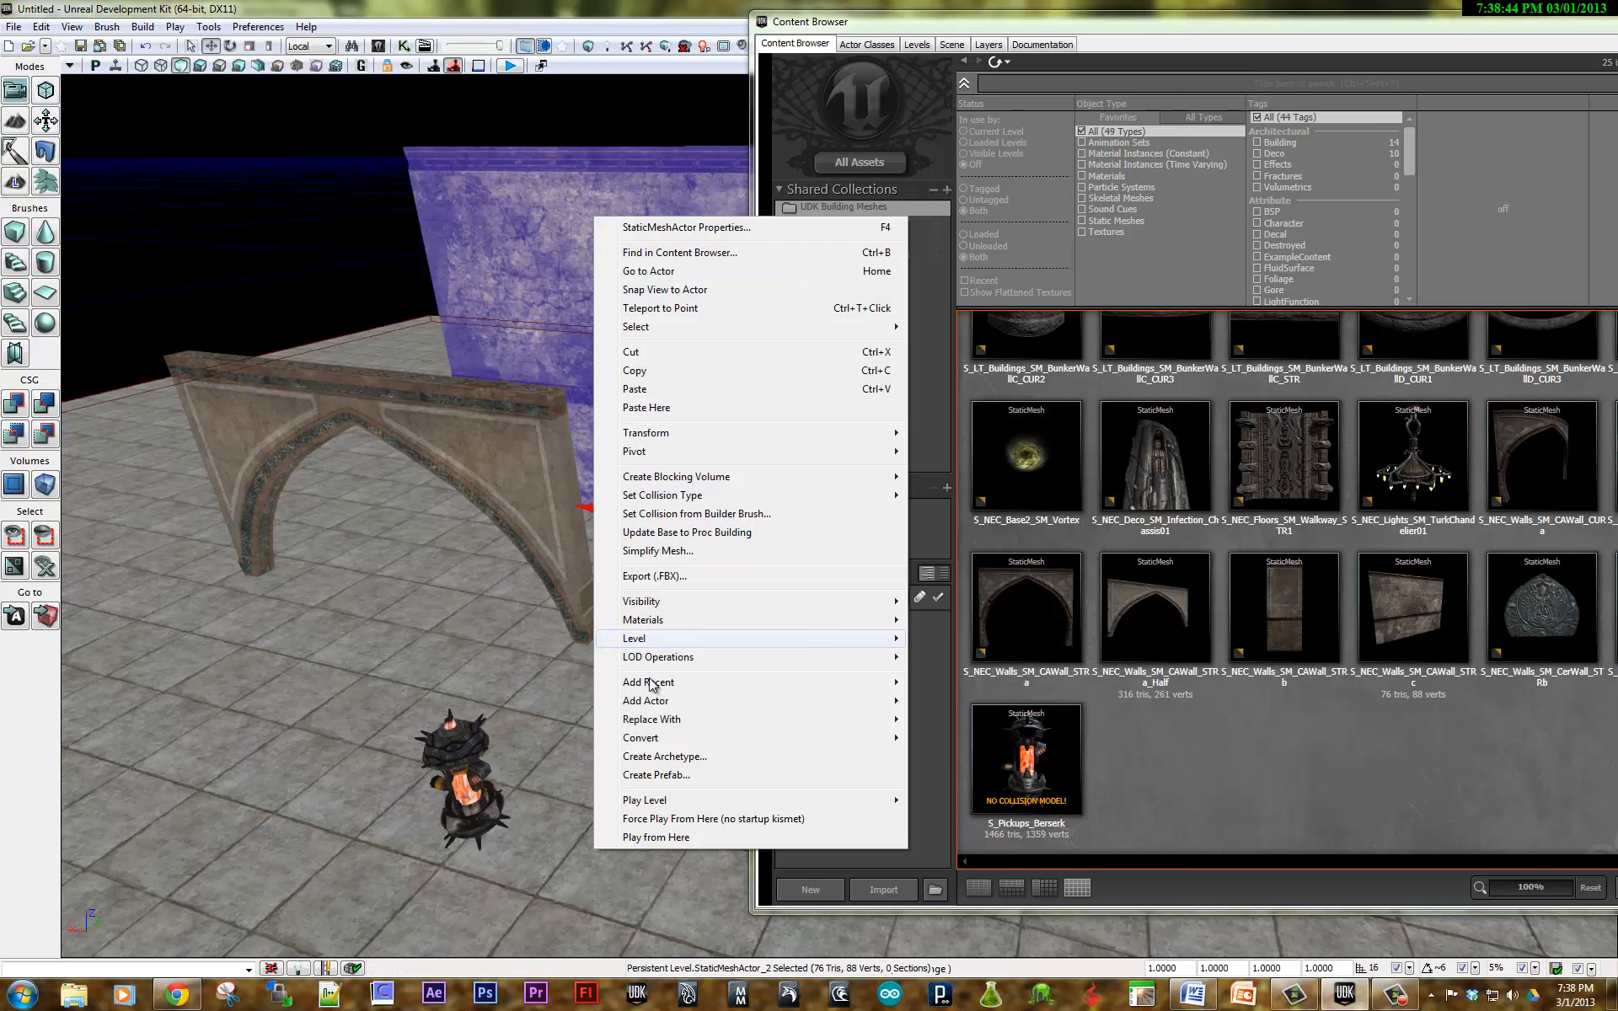
pyautogui.moveTo(642, 742)
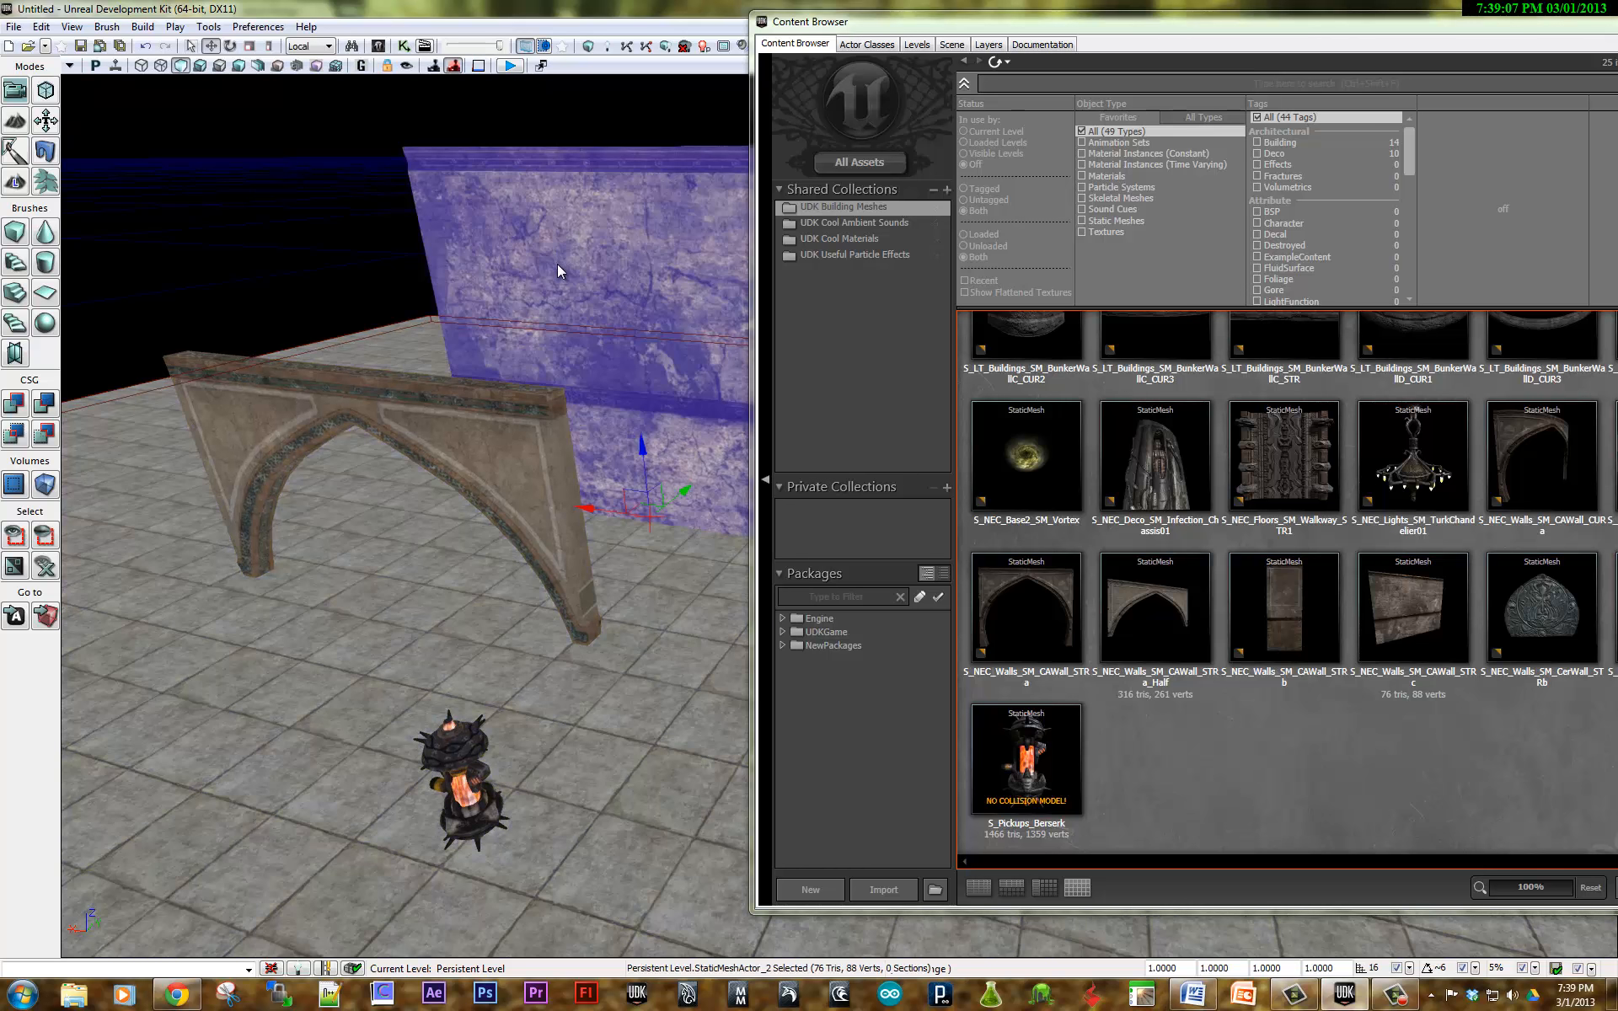
pyautogui.rightClick(556, 241)
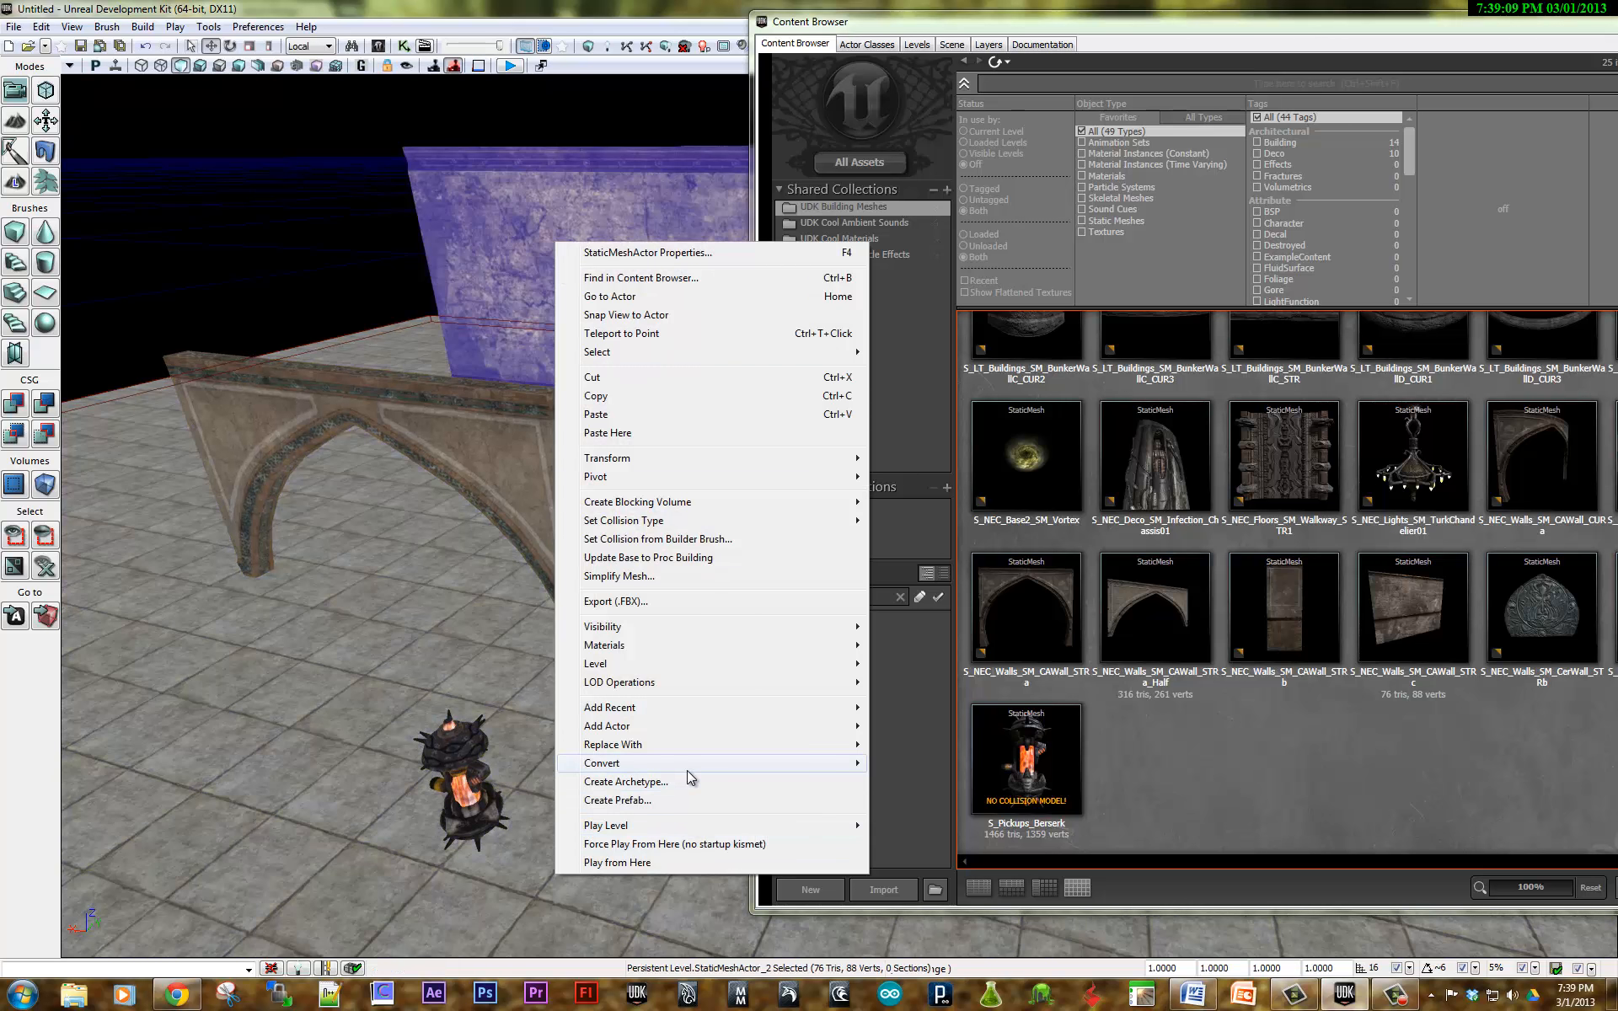
pyautogui.moveTo(691, 766)
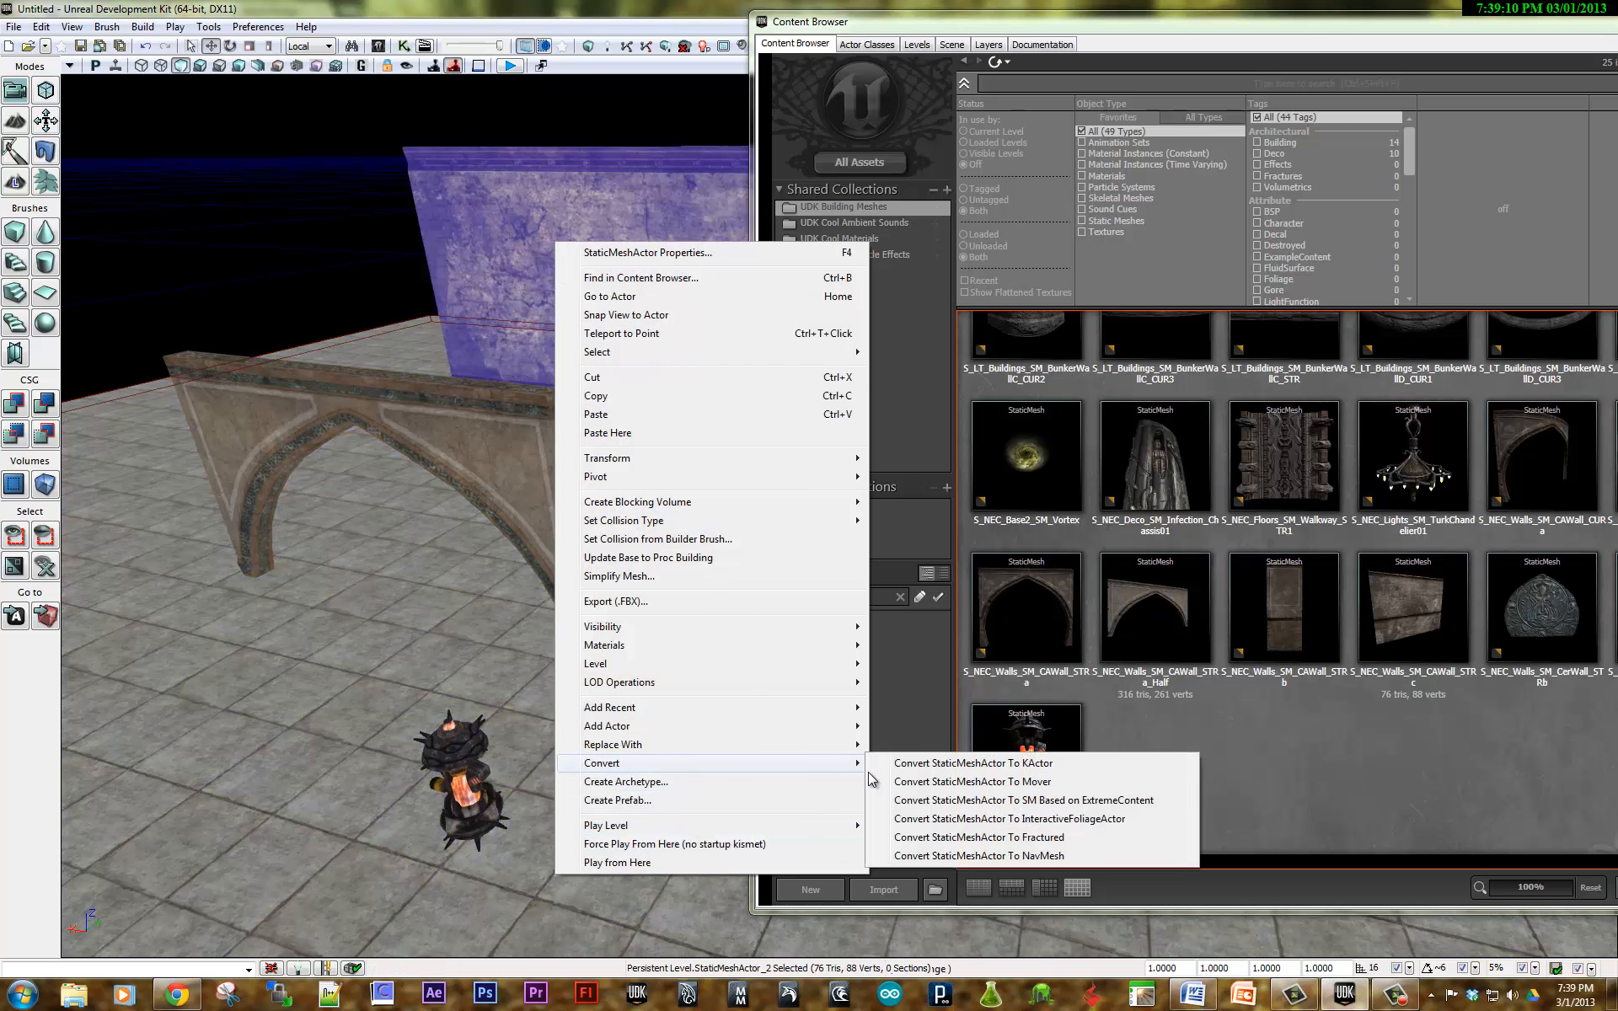
pyautogui.click(940, 763)
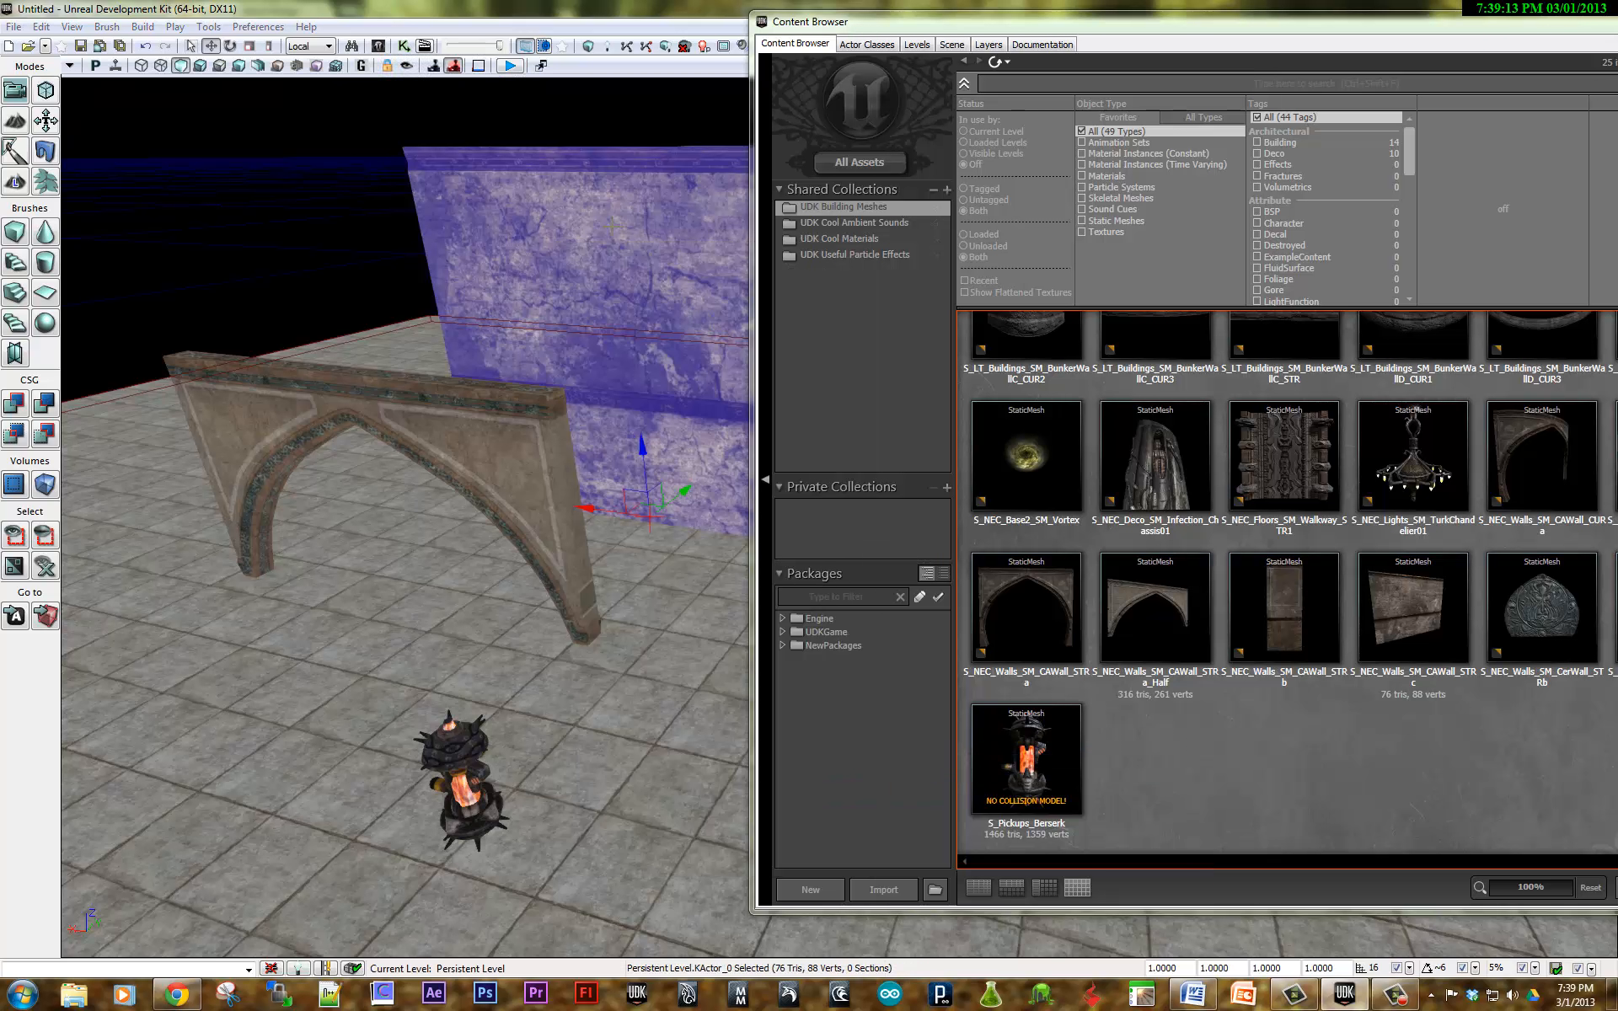
# Enable Wake On Level Start in the wall's KActor properties and close the properties window
pyautogui.press('F4')
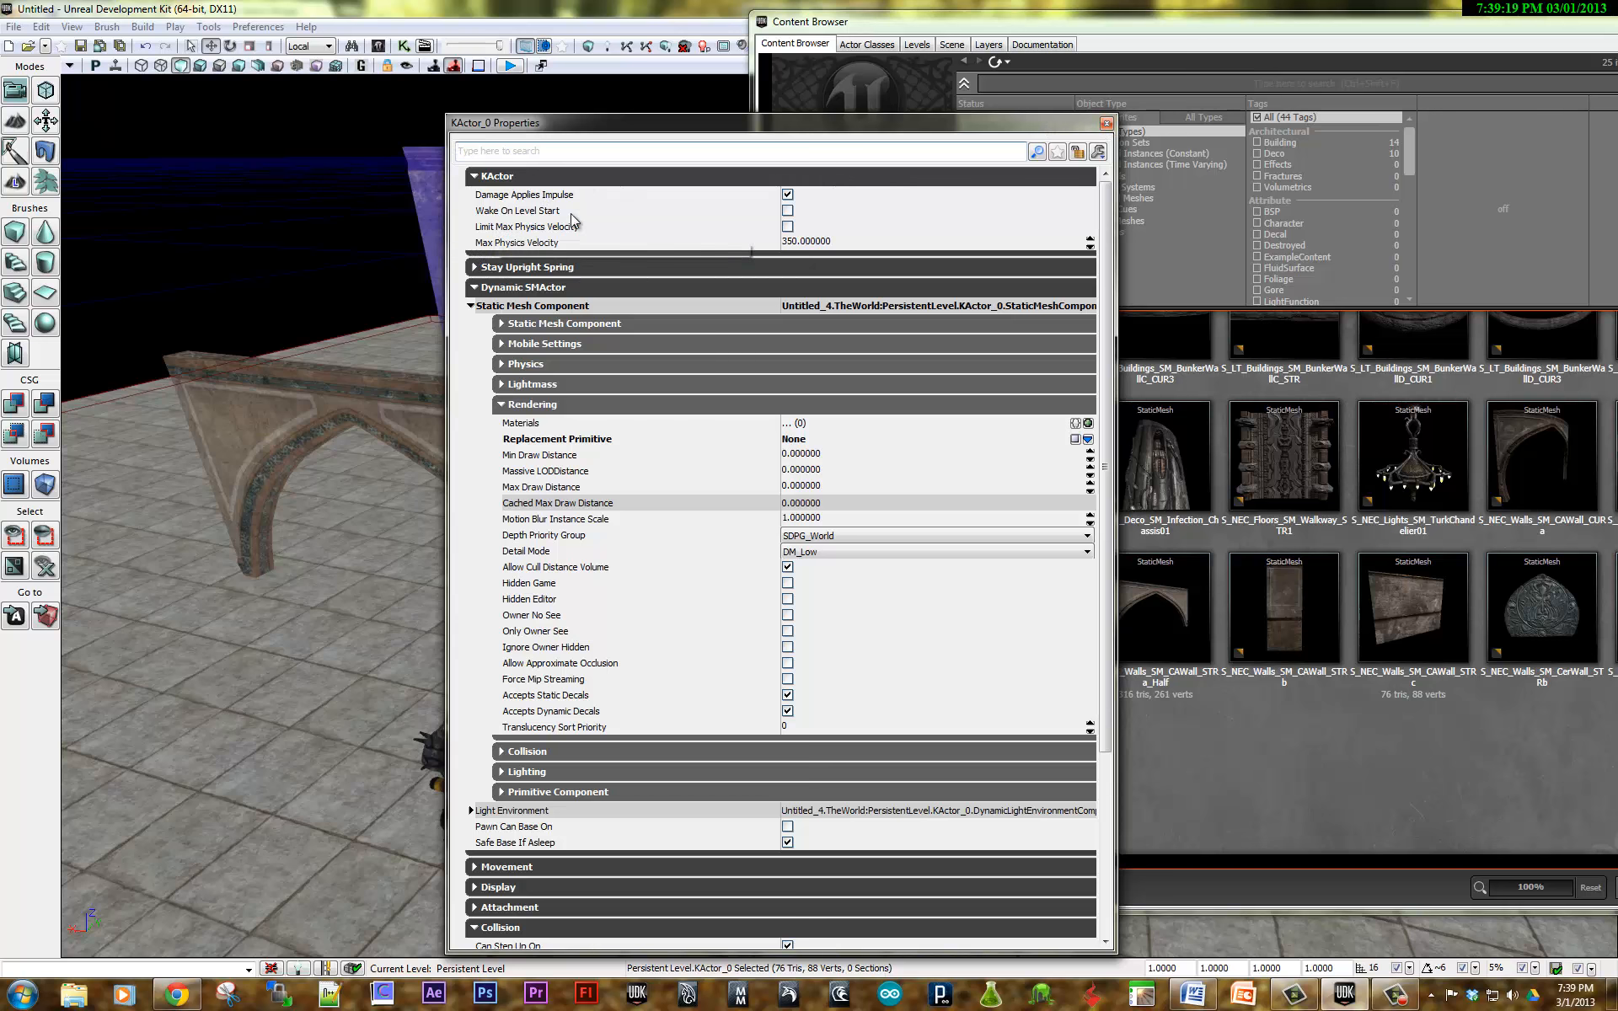
pyautogui.click(787, 211)
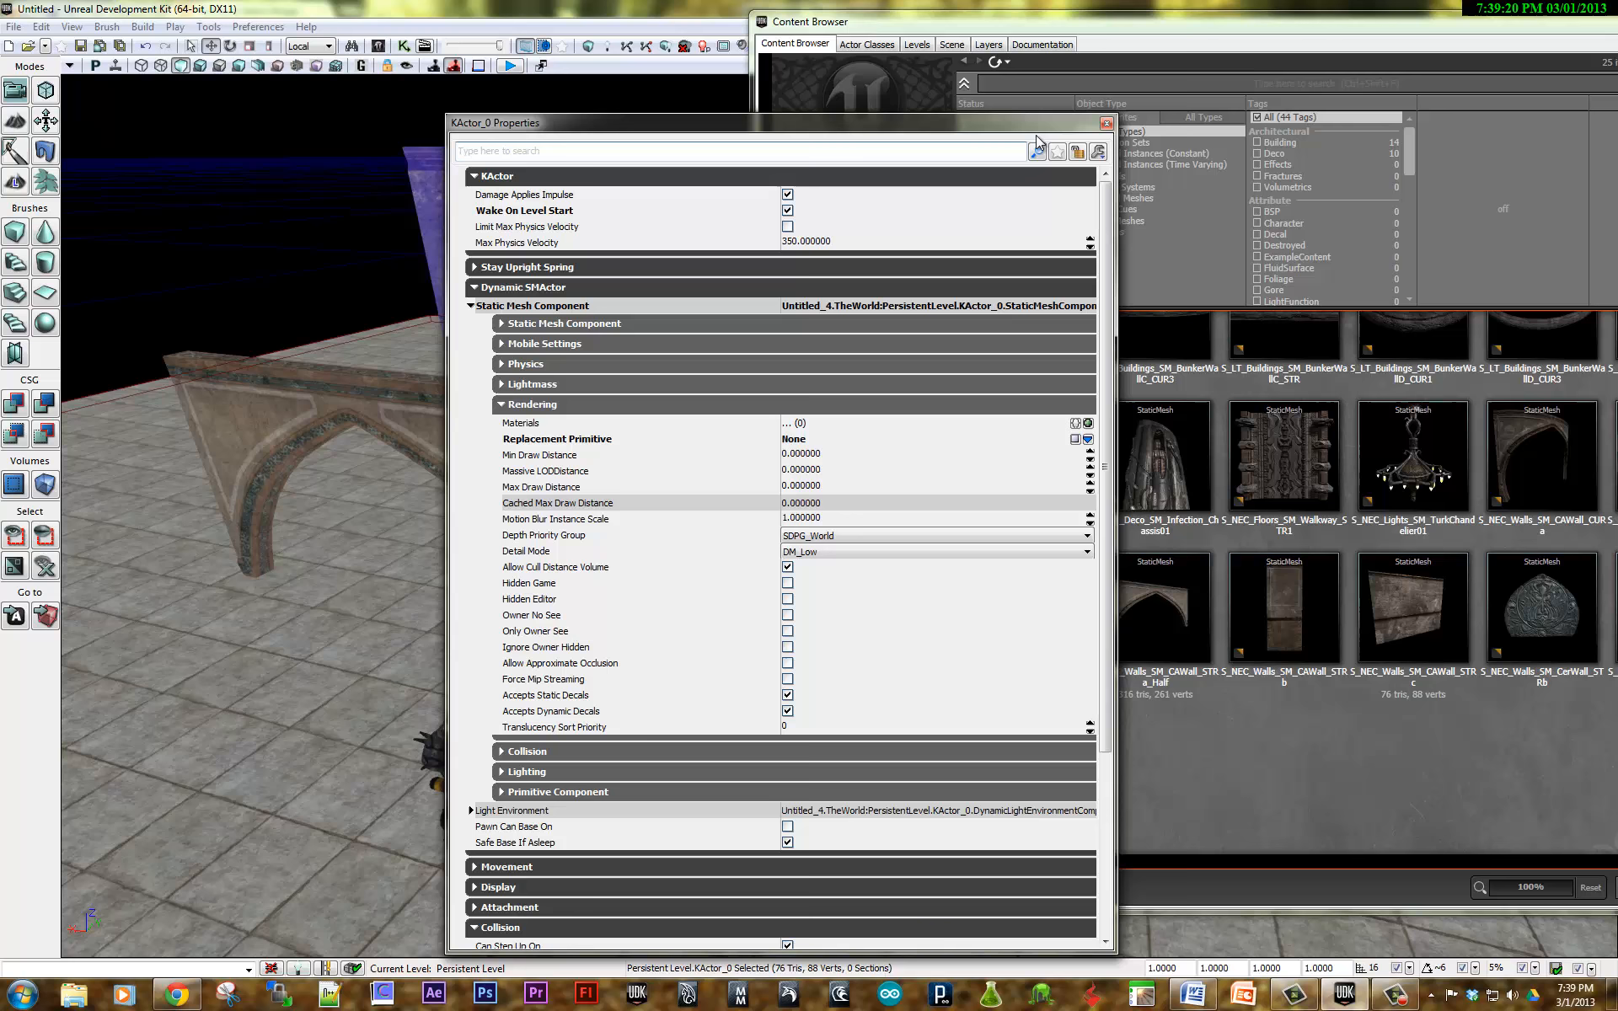
pyautogui.click(1106, 123)
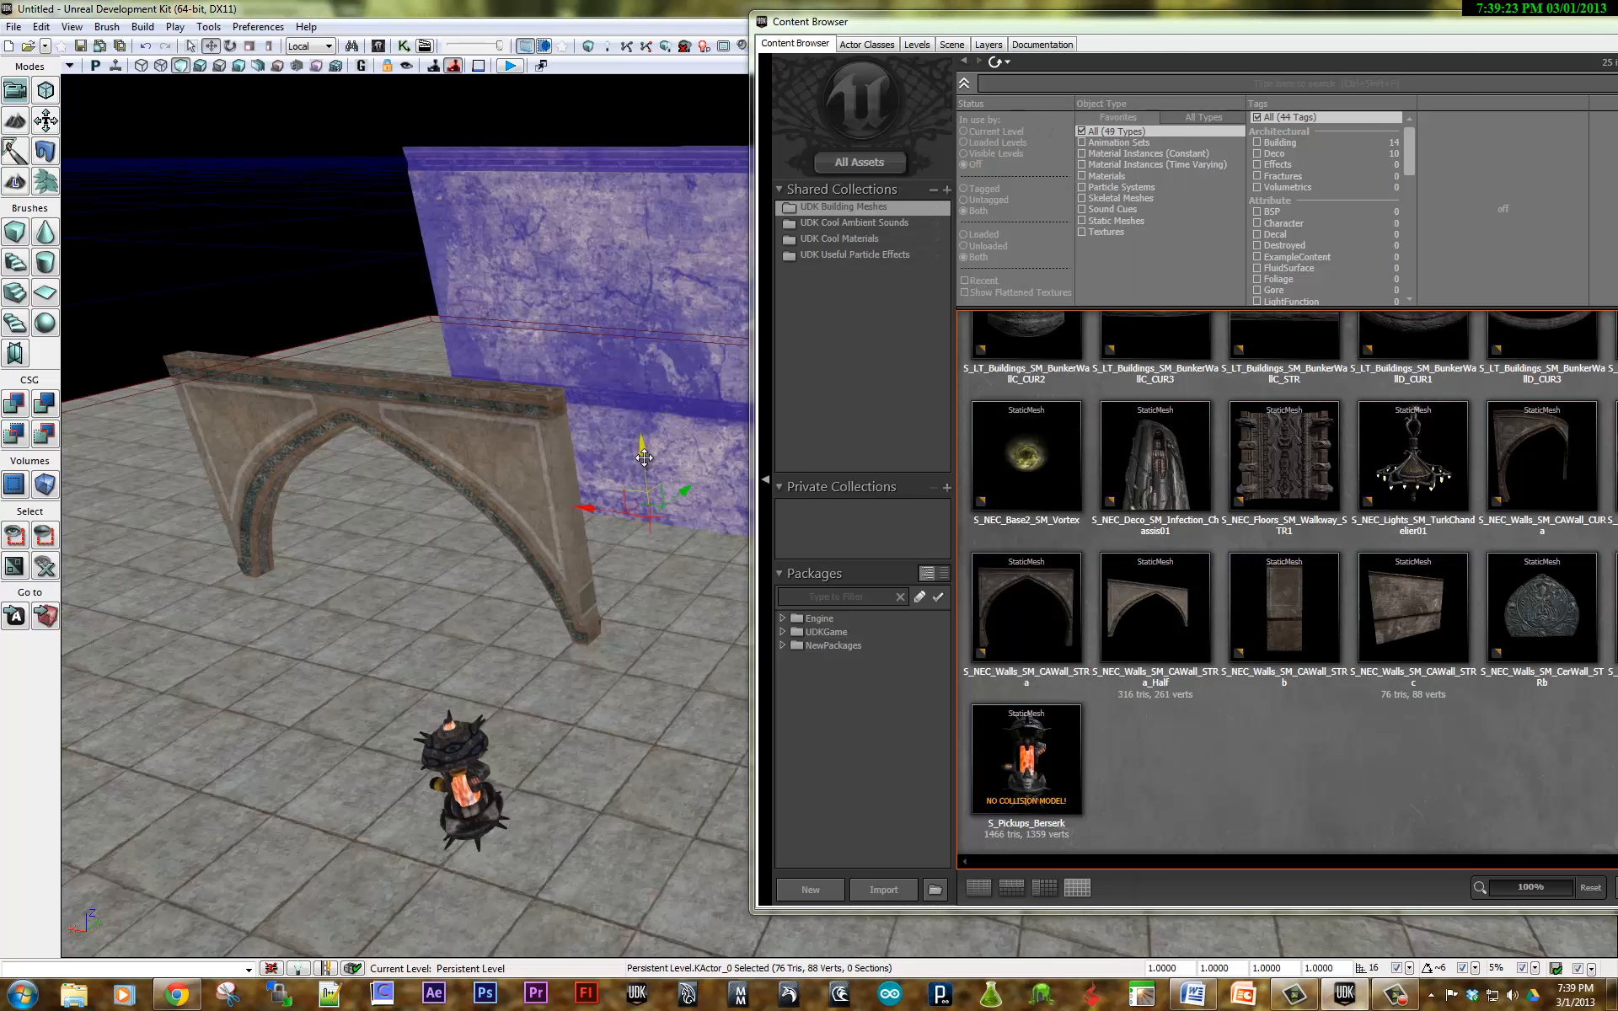
# Raise the wall KActor higher above the floor and rotate it so that it tilts
pyautogui.moveTo(644, 445); pyautogui.dragTo(635, 352)
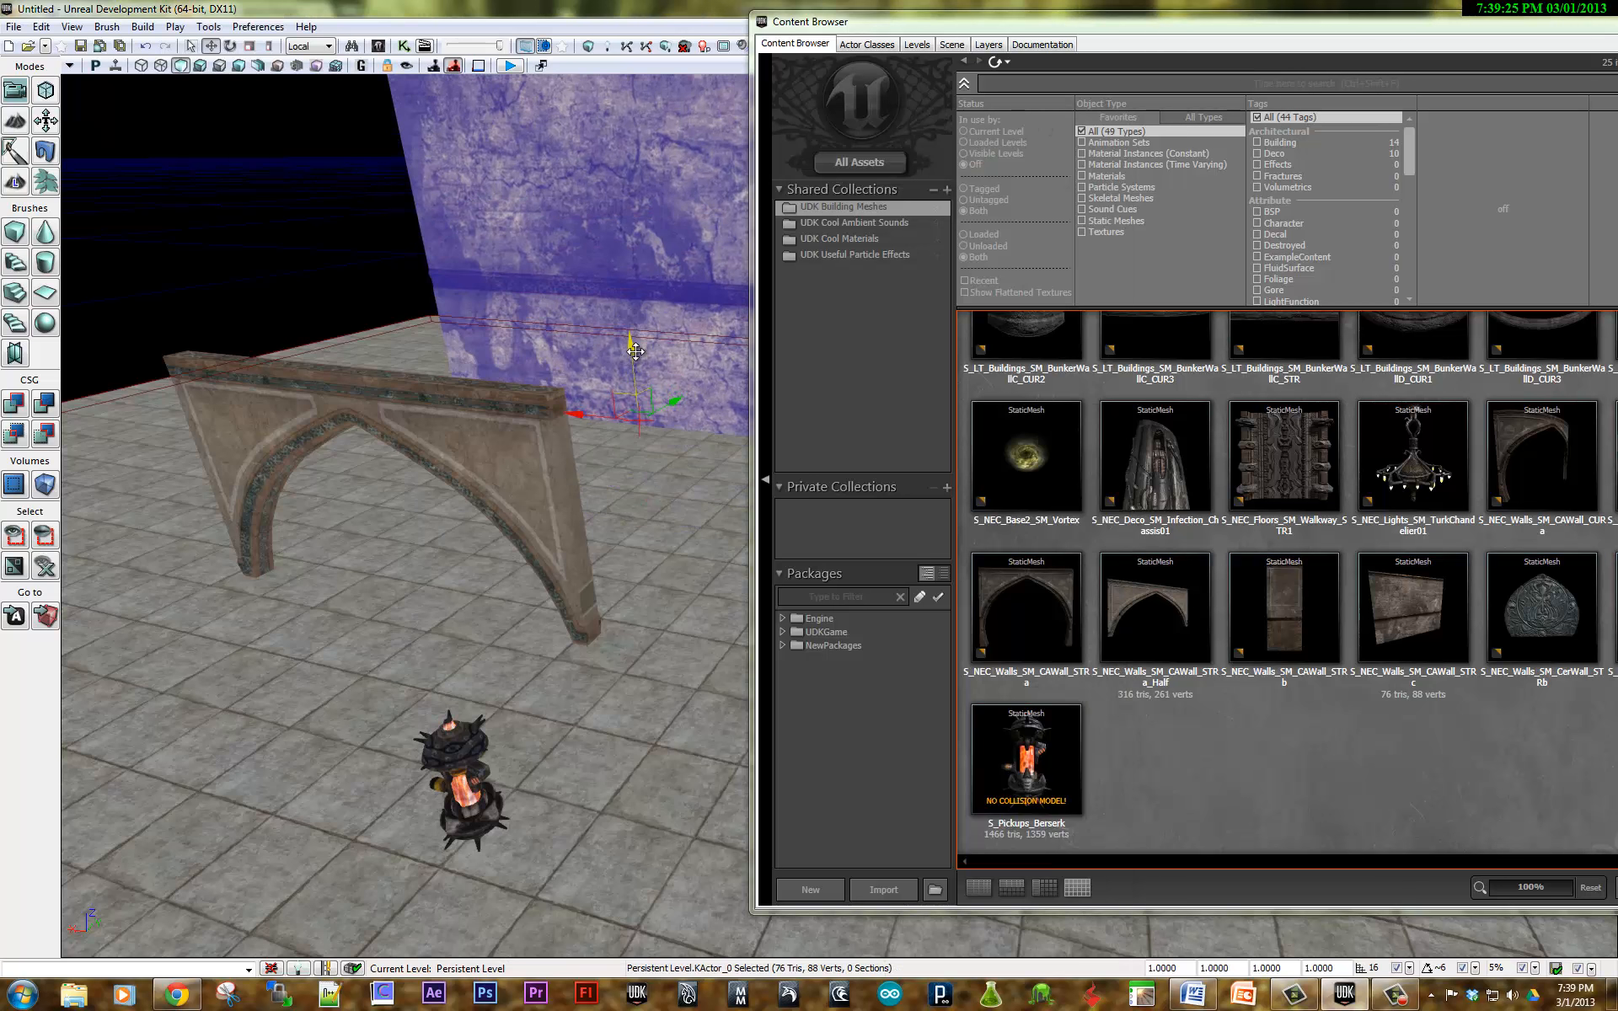
pyautogui.press('space')
pyautogui.moveTo(625, 364); pyautogui.dragTo(565, 395)
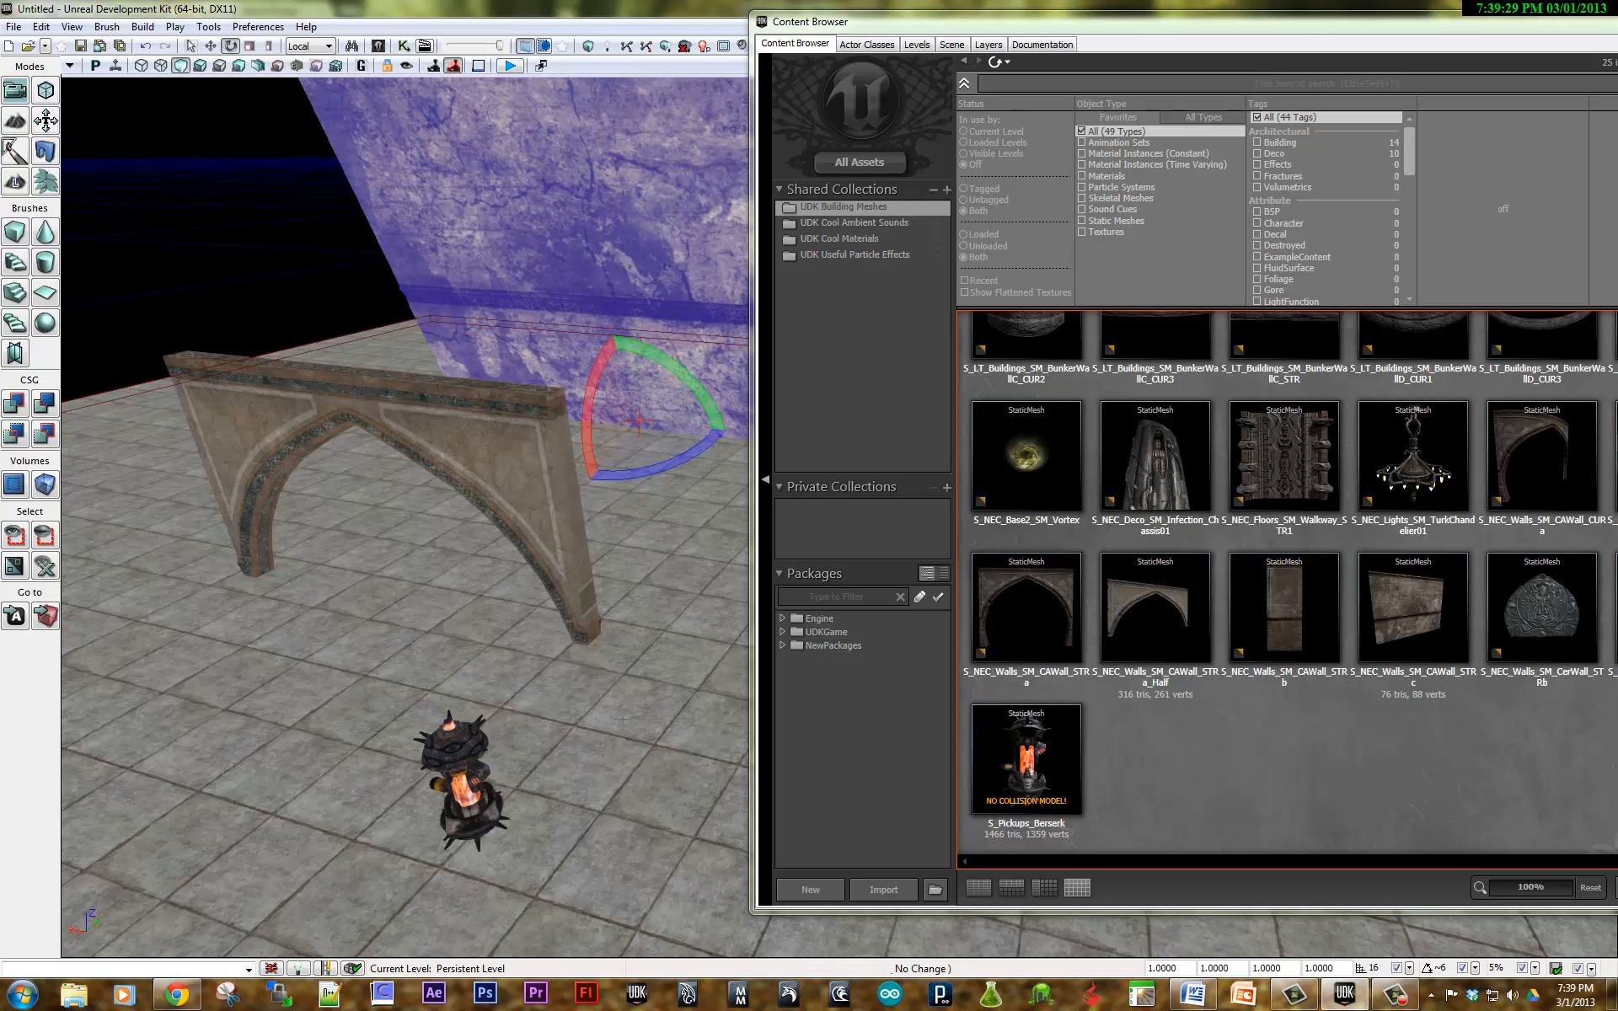
# List the Lights category of the Actor Classes browser and position its window clear of the arch and wall in the level view
pyautogui.moveTo(911, 33); pyautogui.dragTo(918, 44)
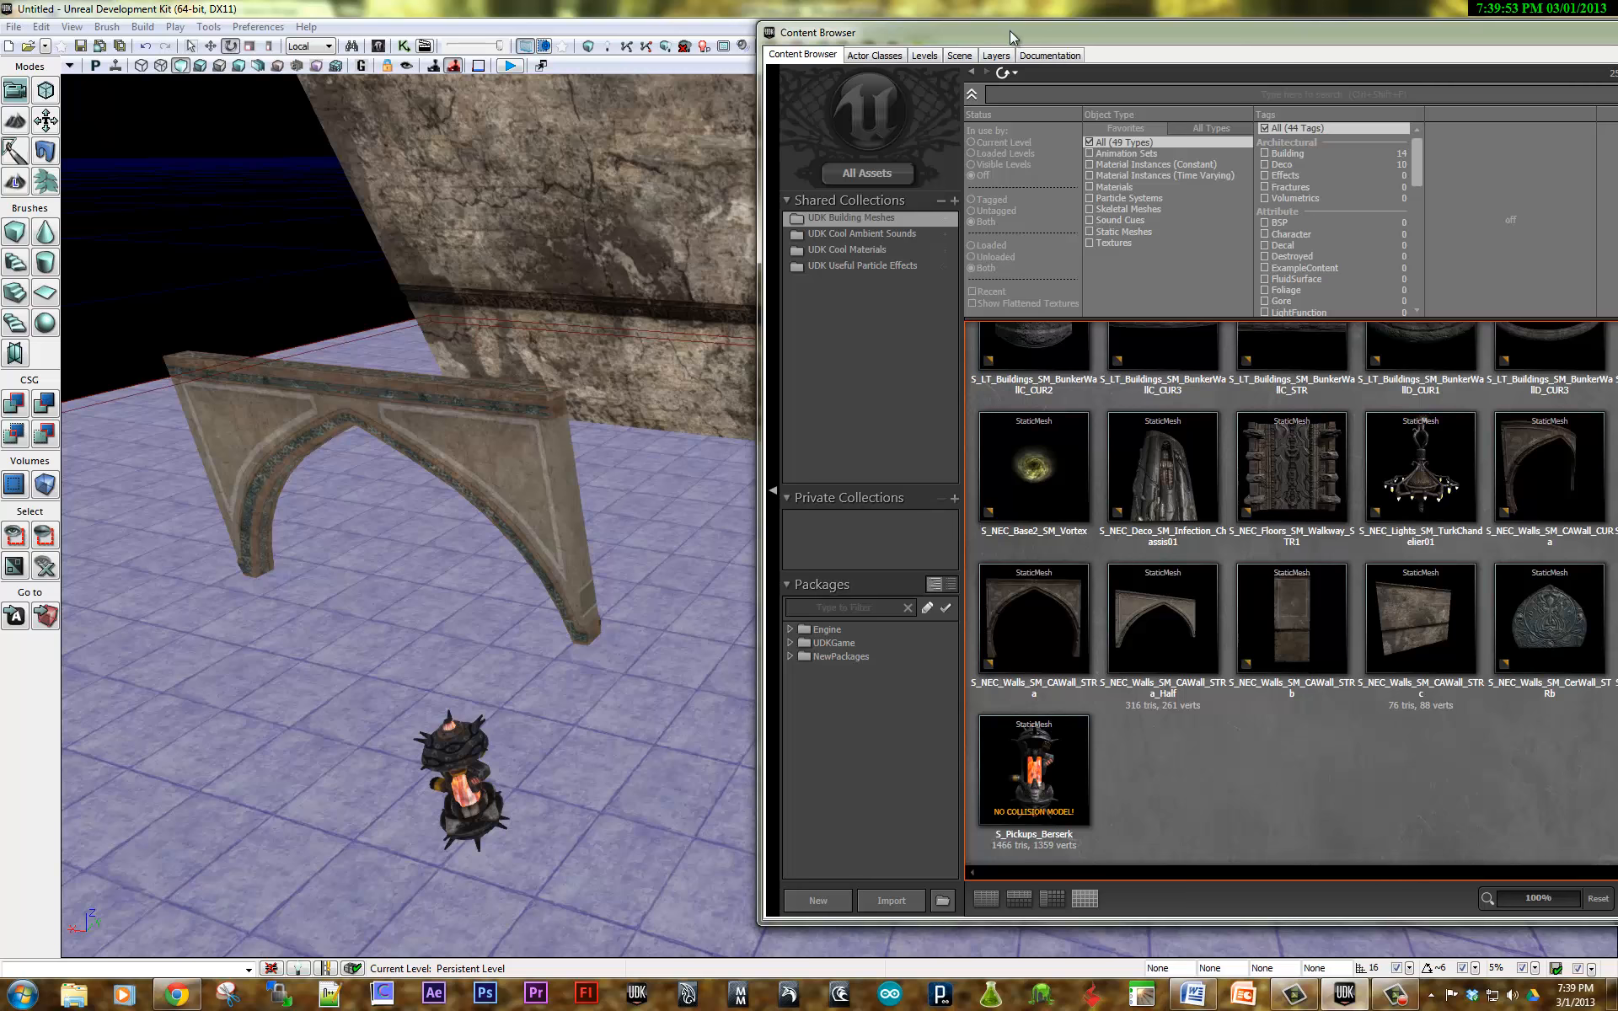
pyautogui.moveTo(1009, 31); pyautogui.dragTo(708, 47)
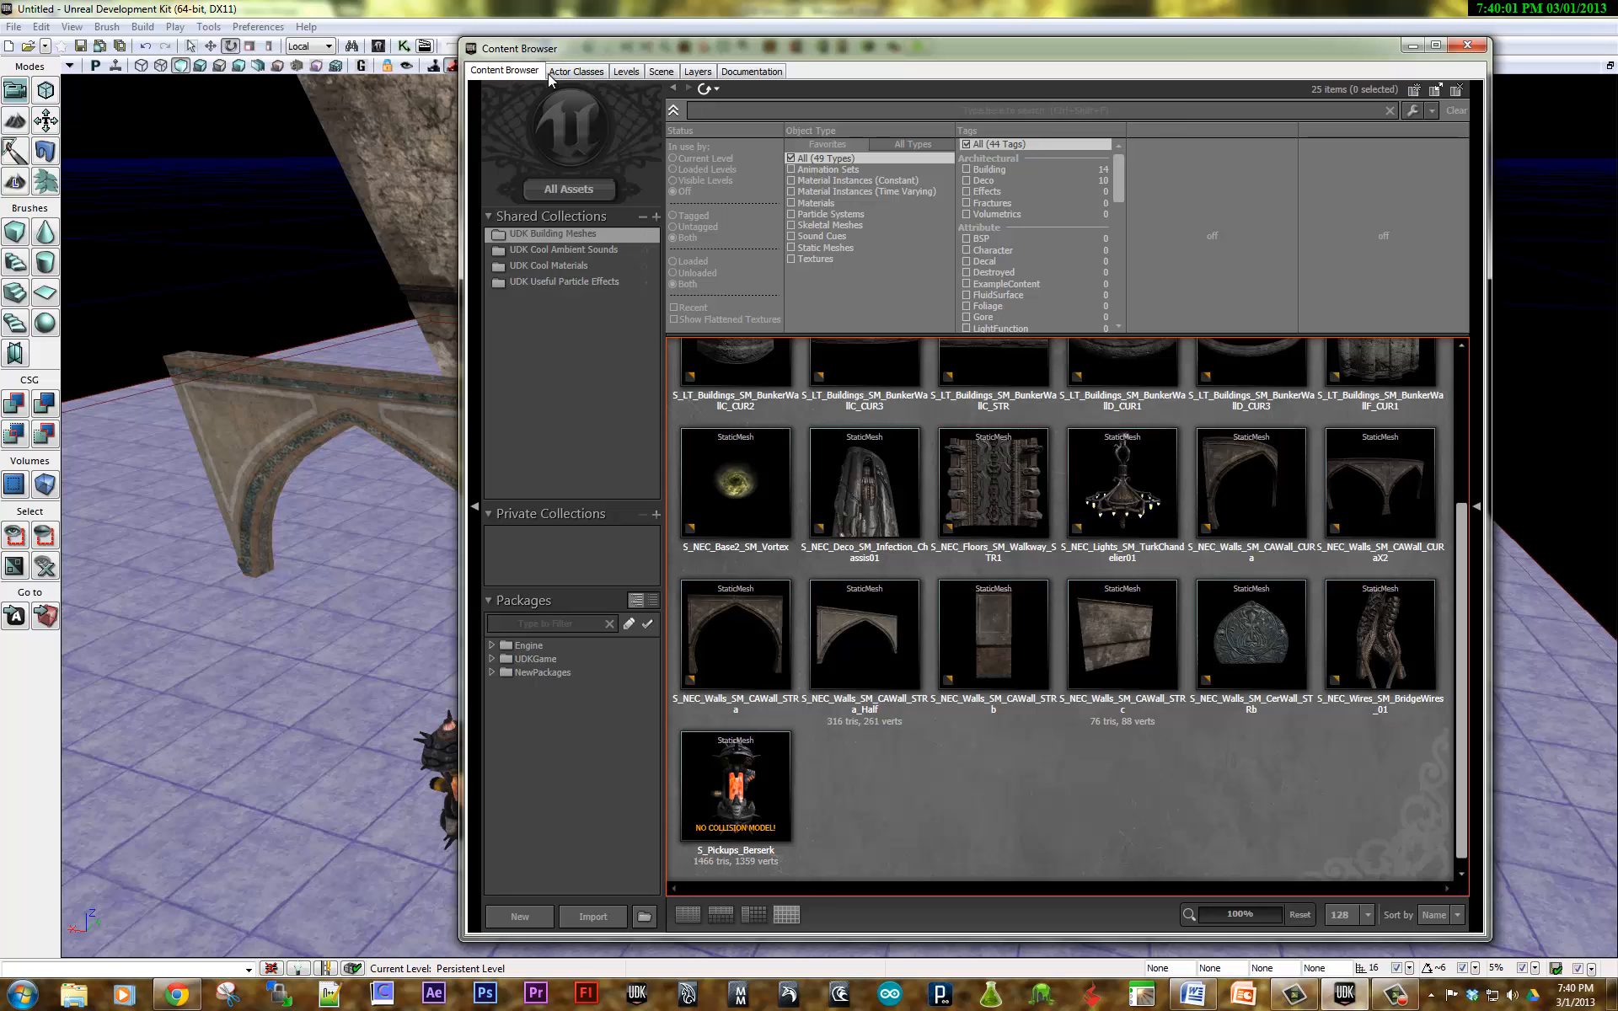
pyautogui.click(575, 73)
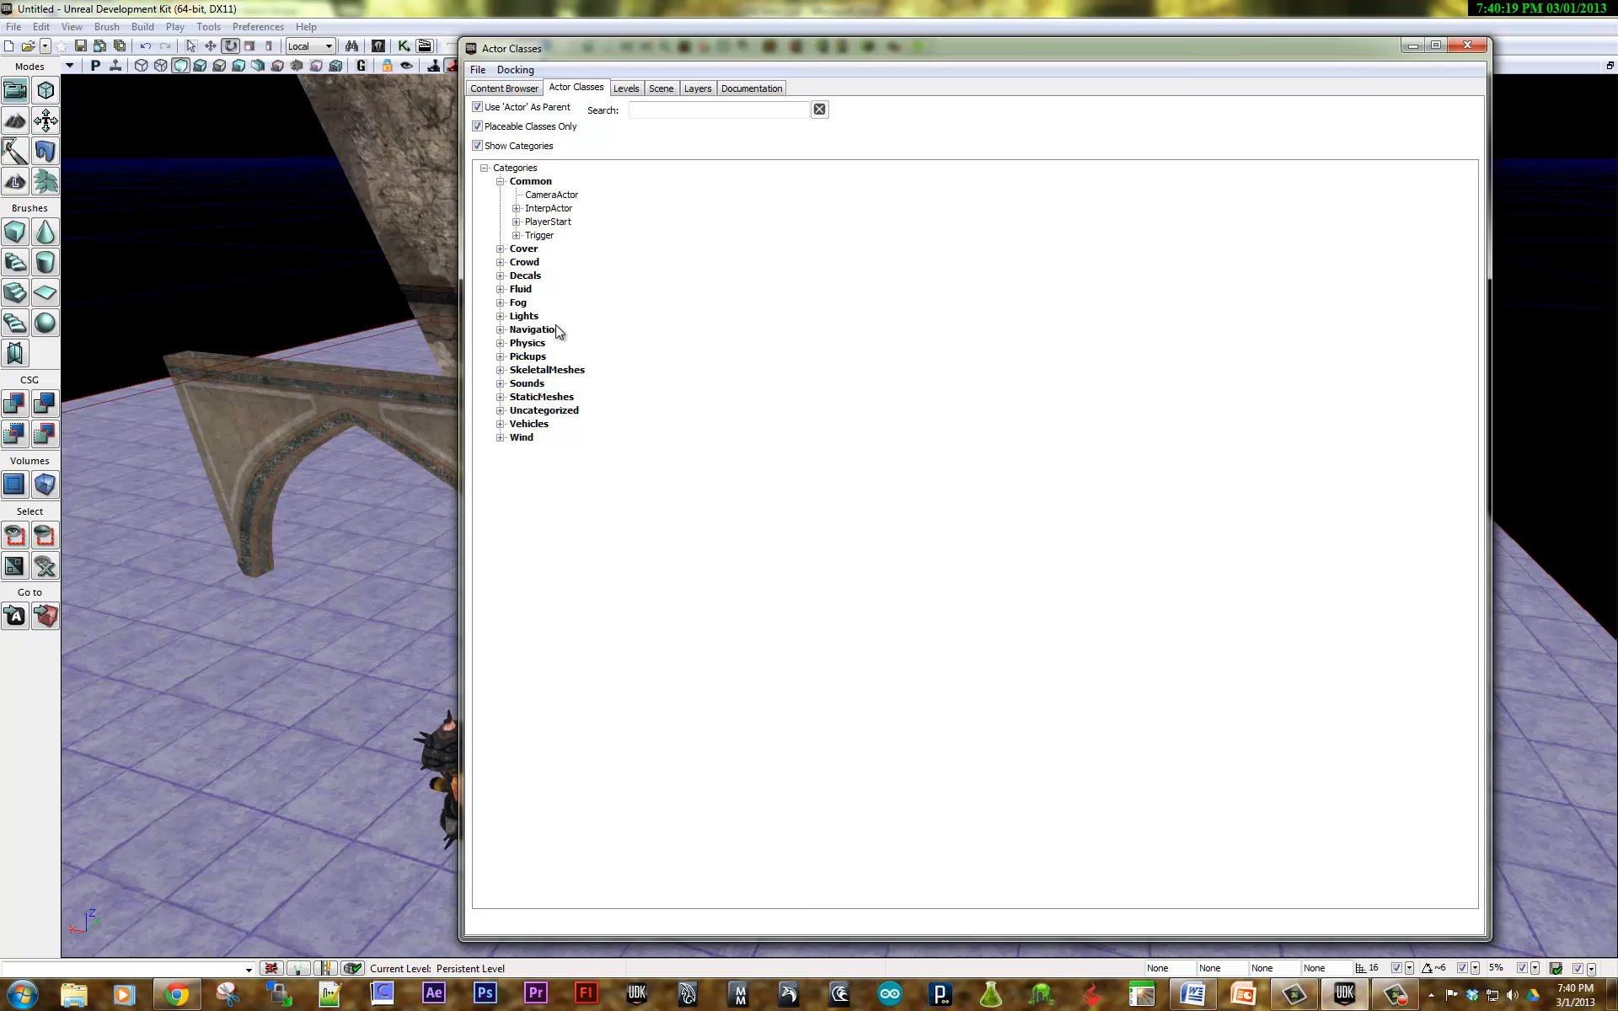
pyautogui.click(500, 317)
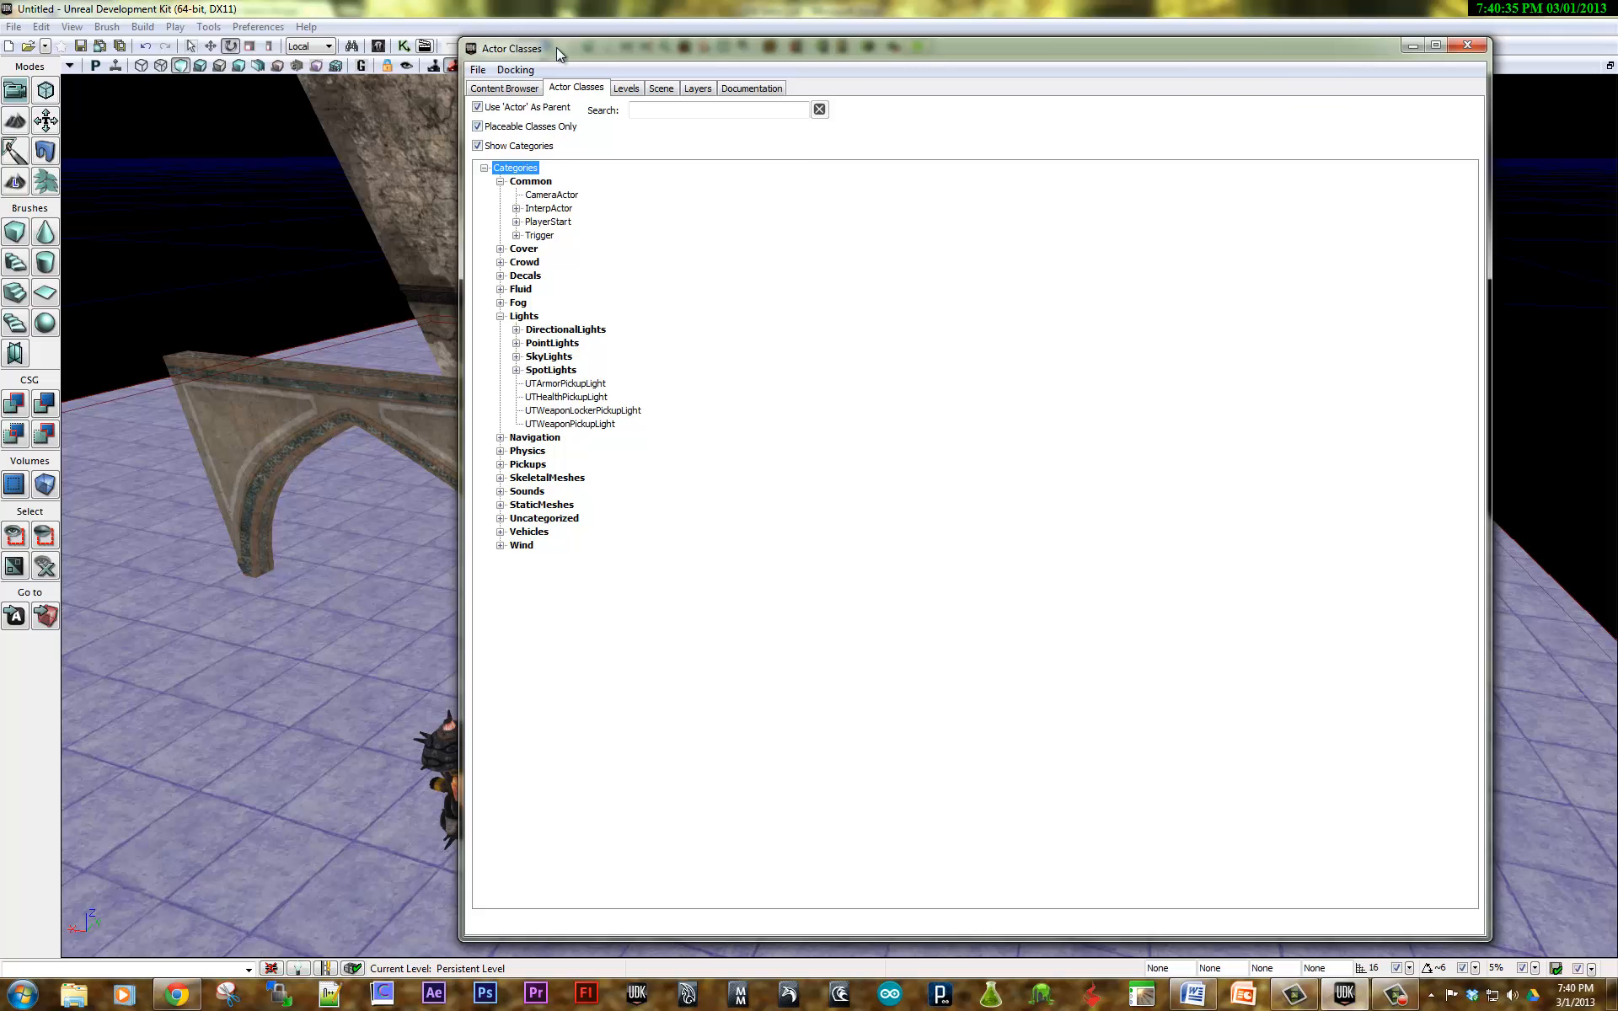
pyautogui.moveTo(561, 47); pyautogui.dragTo(1004, 174)
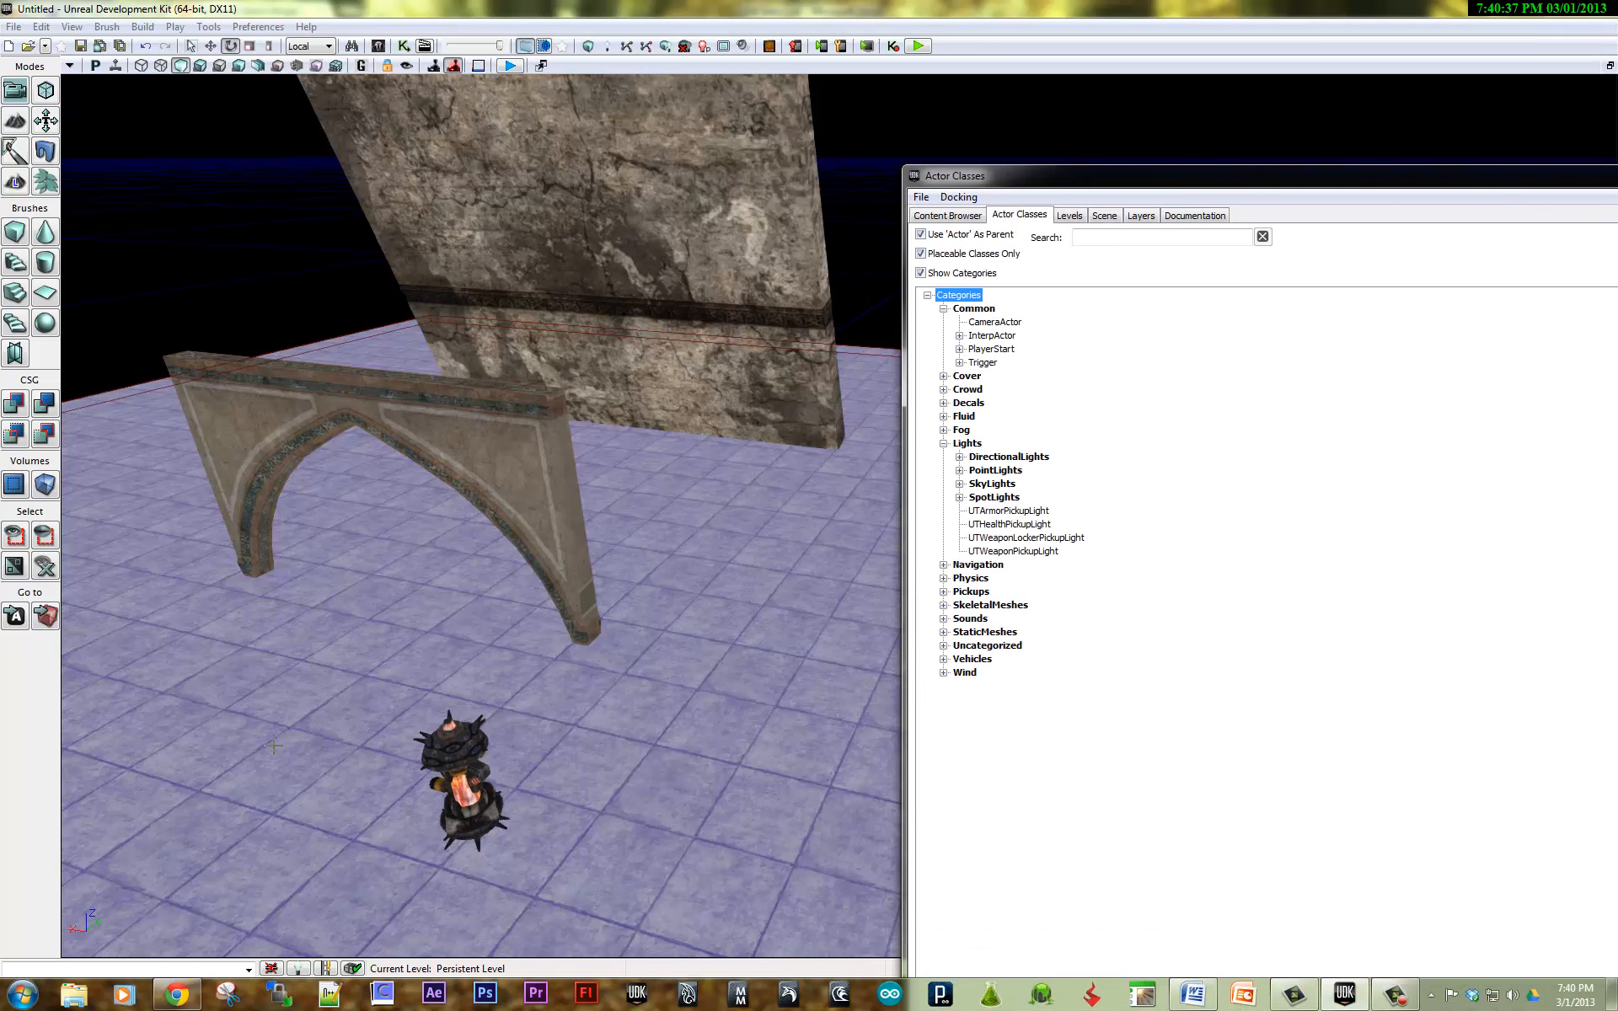
# Place a point light on the floor in front of the arch and raise it above the arch in lit view
pyautogui.click(349, 661)
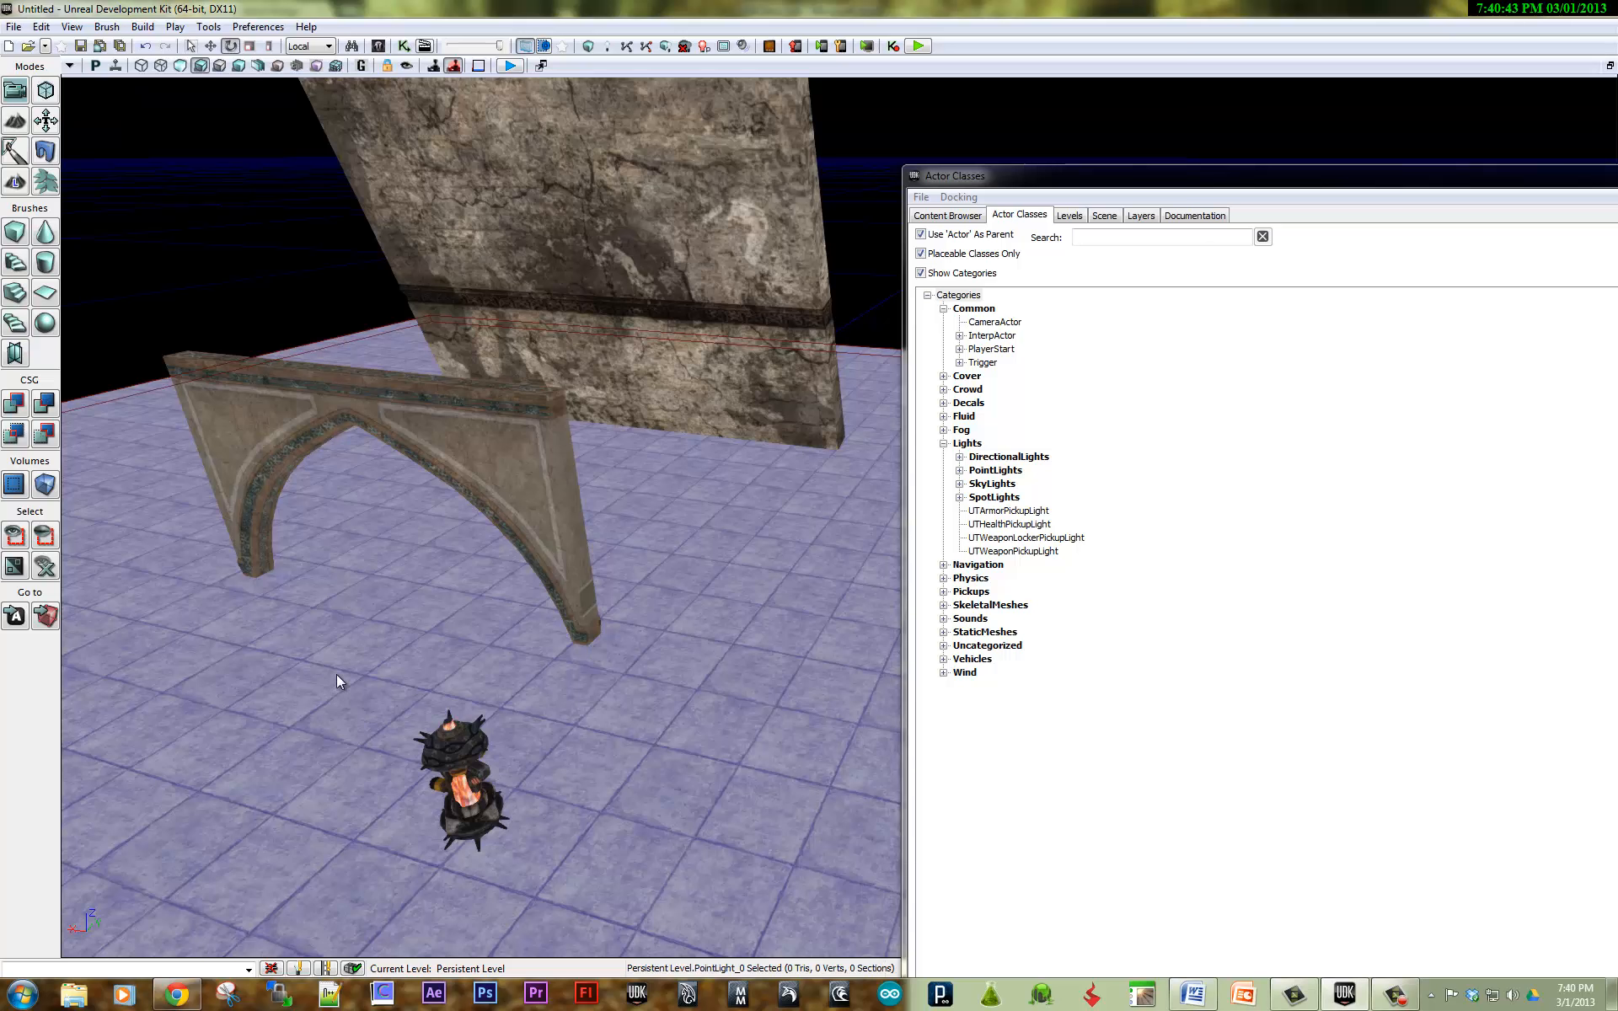
pyautogui.rightClick(349, 579)
pyautogui.click(300, 646)
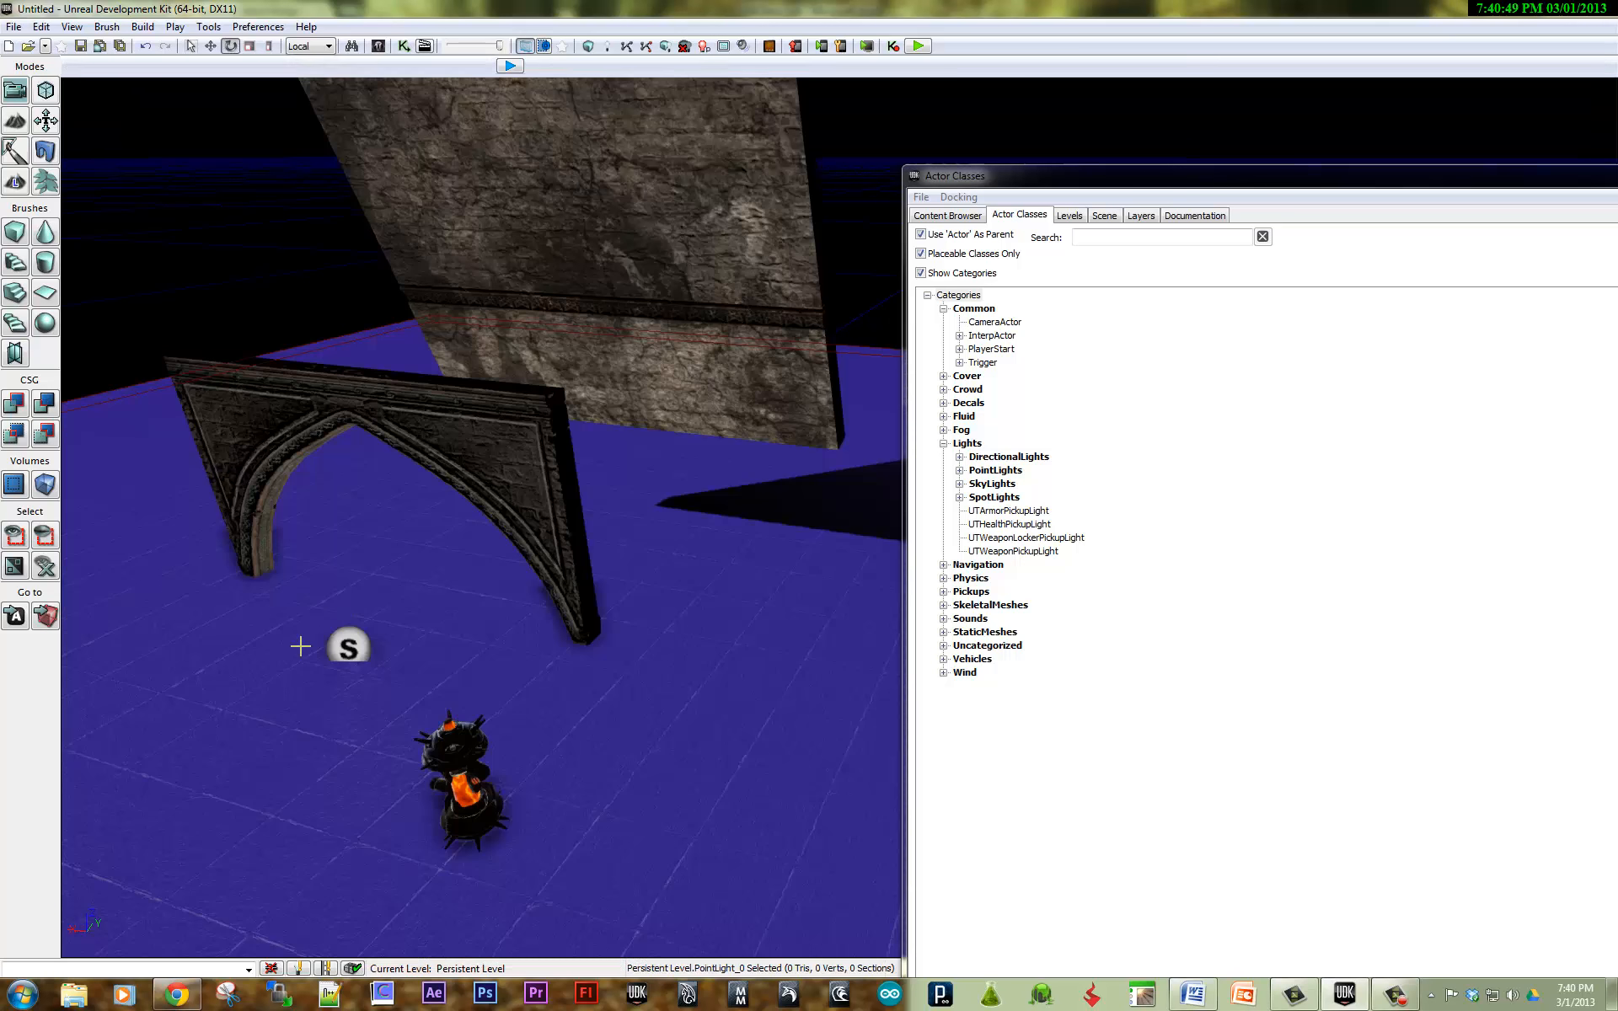
pyautogui.click(342, 628)
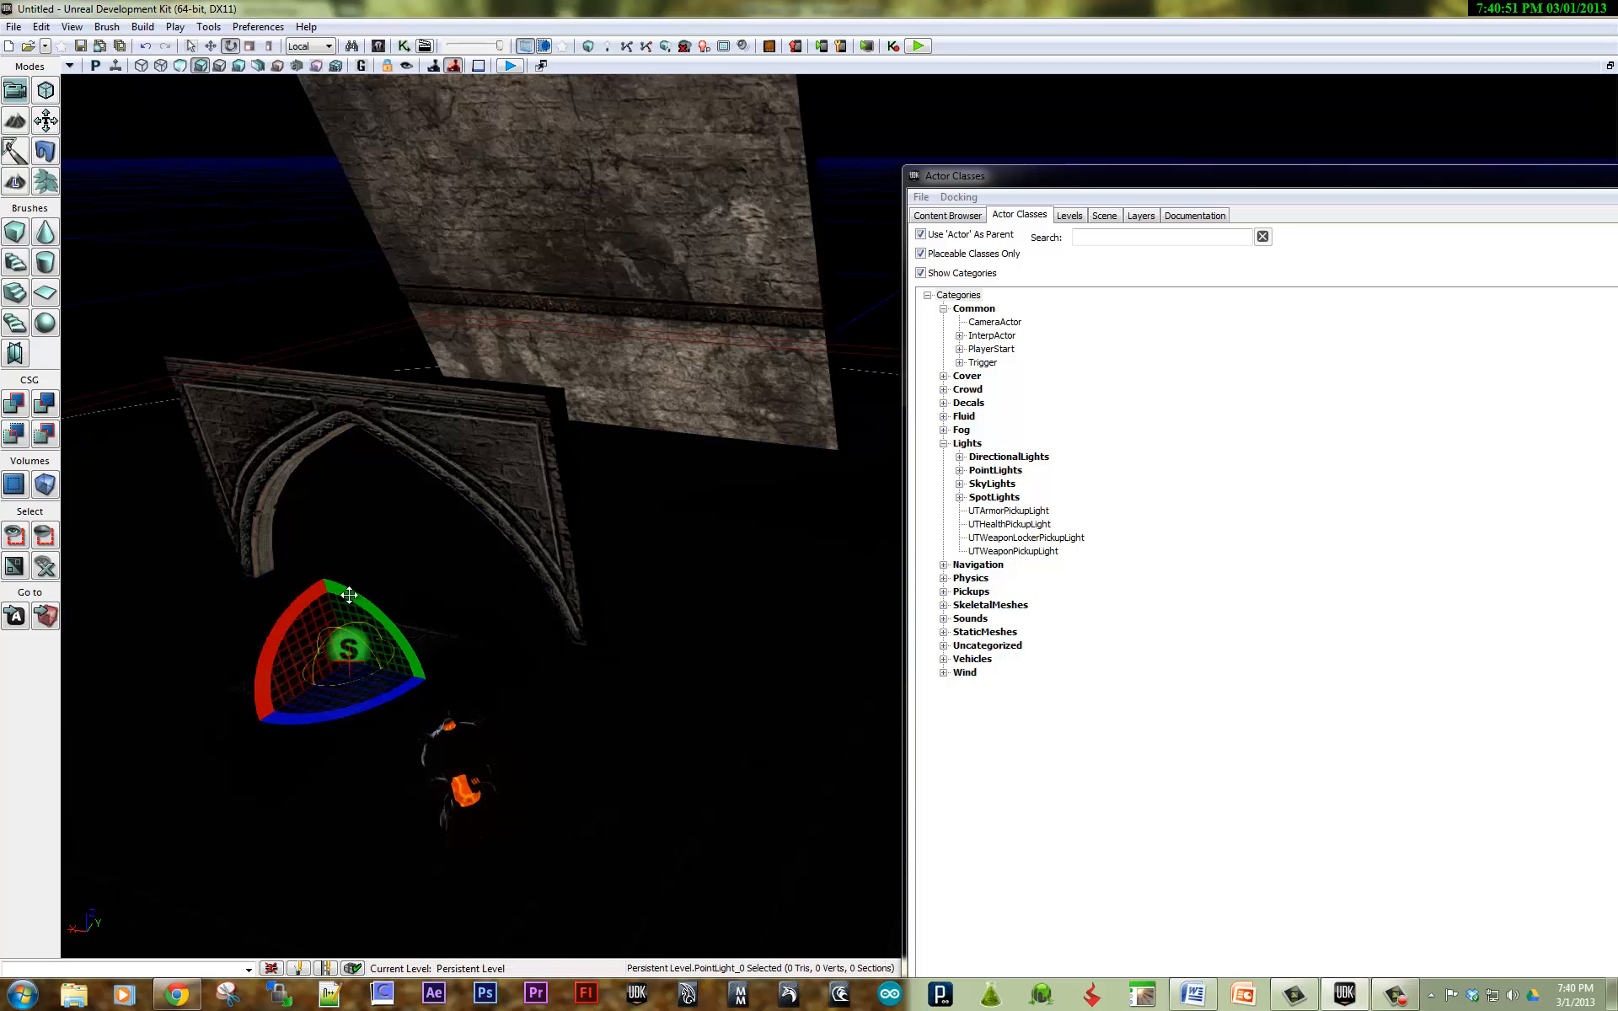
pyautogui.press('space')
pyautogui.press('space')
pyautogui.press('space')
pyautogui.moveTo(329, 594); pyautogui.dragTo(277, 188)
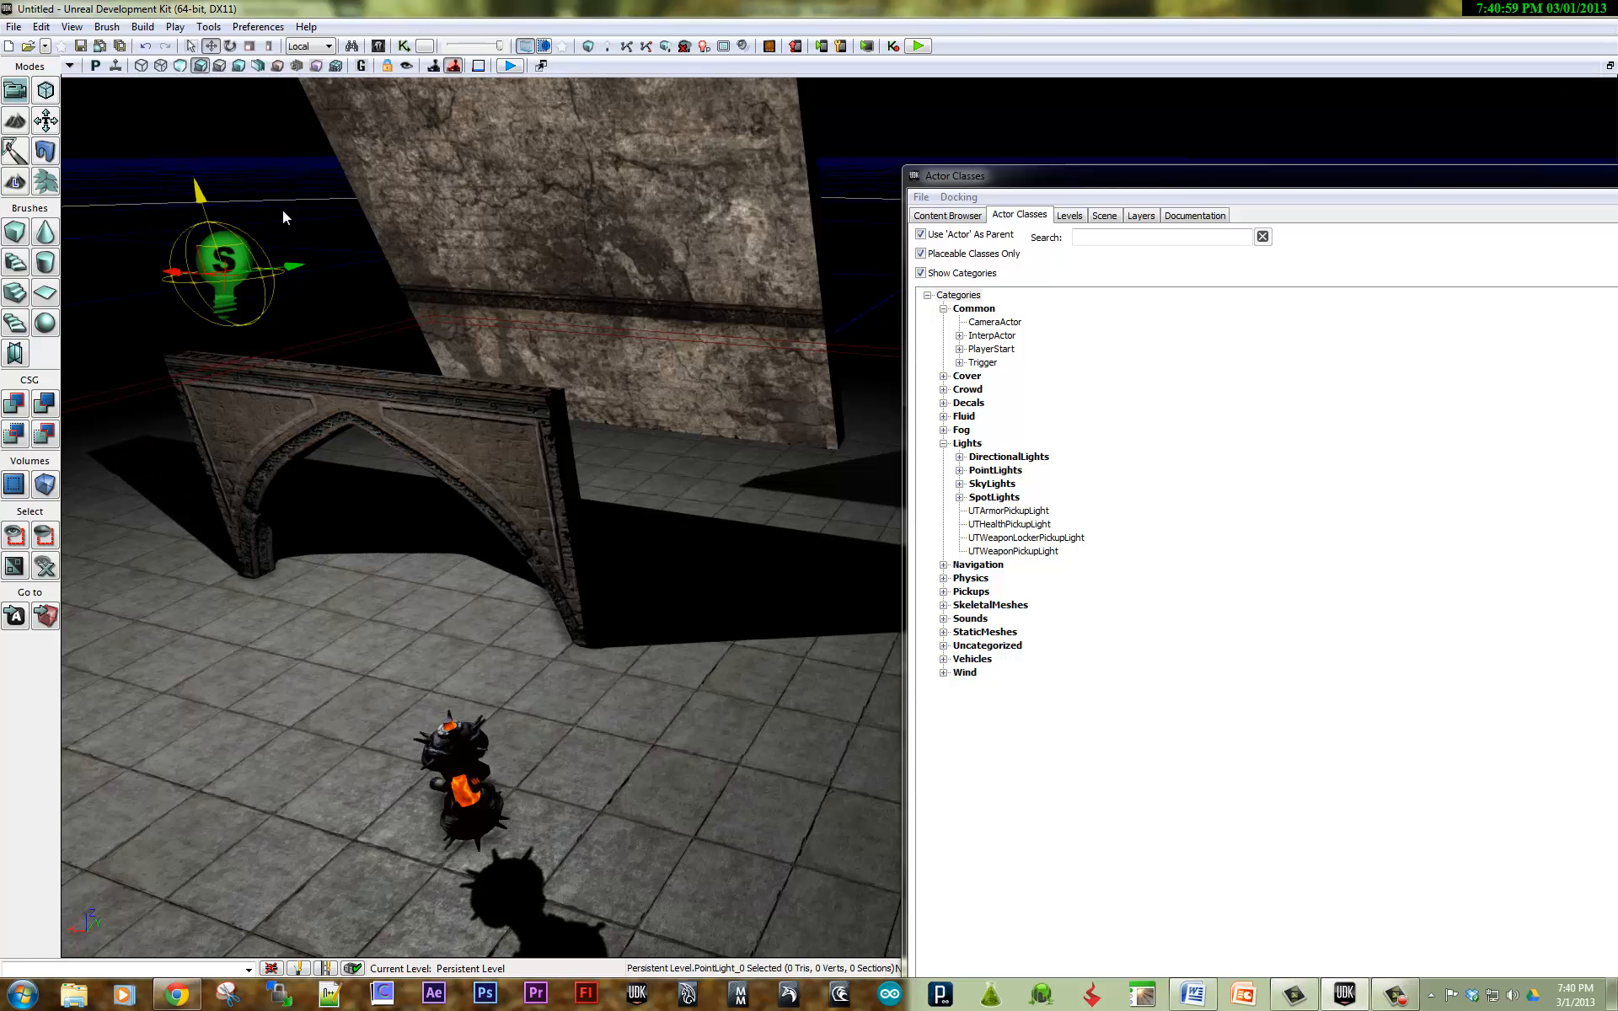
# Duplicate the arch mesh along its length so the copy stands end to end with the original
pyautogui.moveTo(369, 569); pyautogui.dragTo(264, 559, button='right')
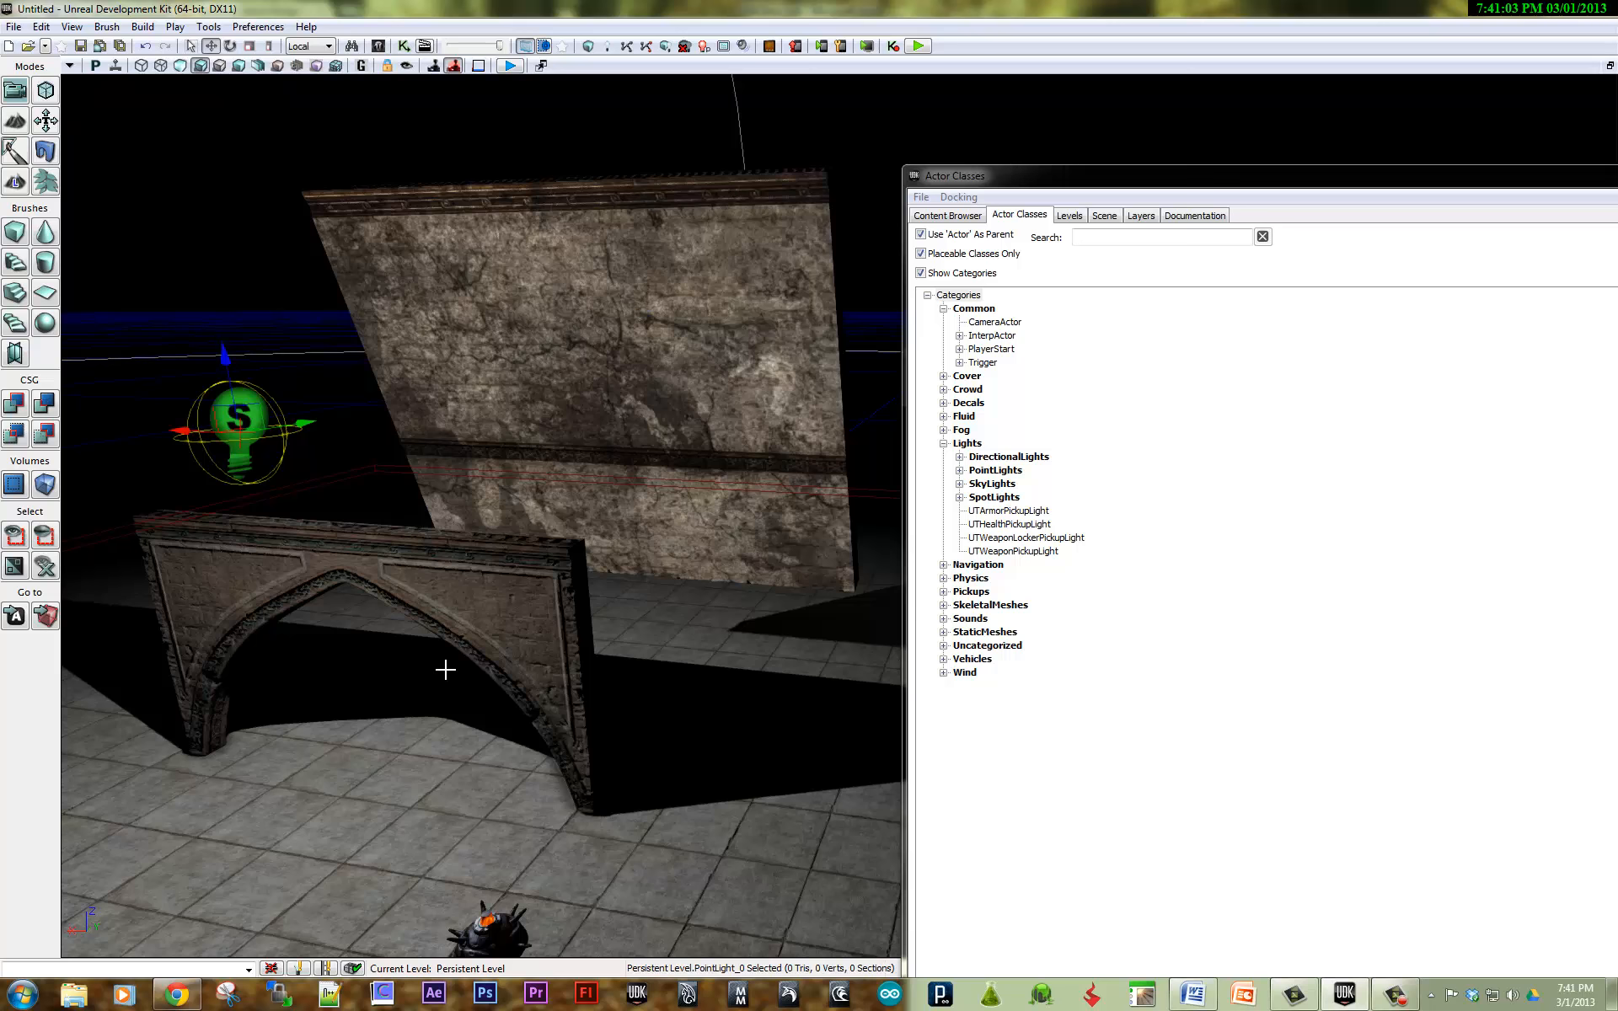
pyautogui.click(514, 583)
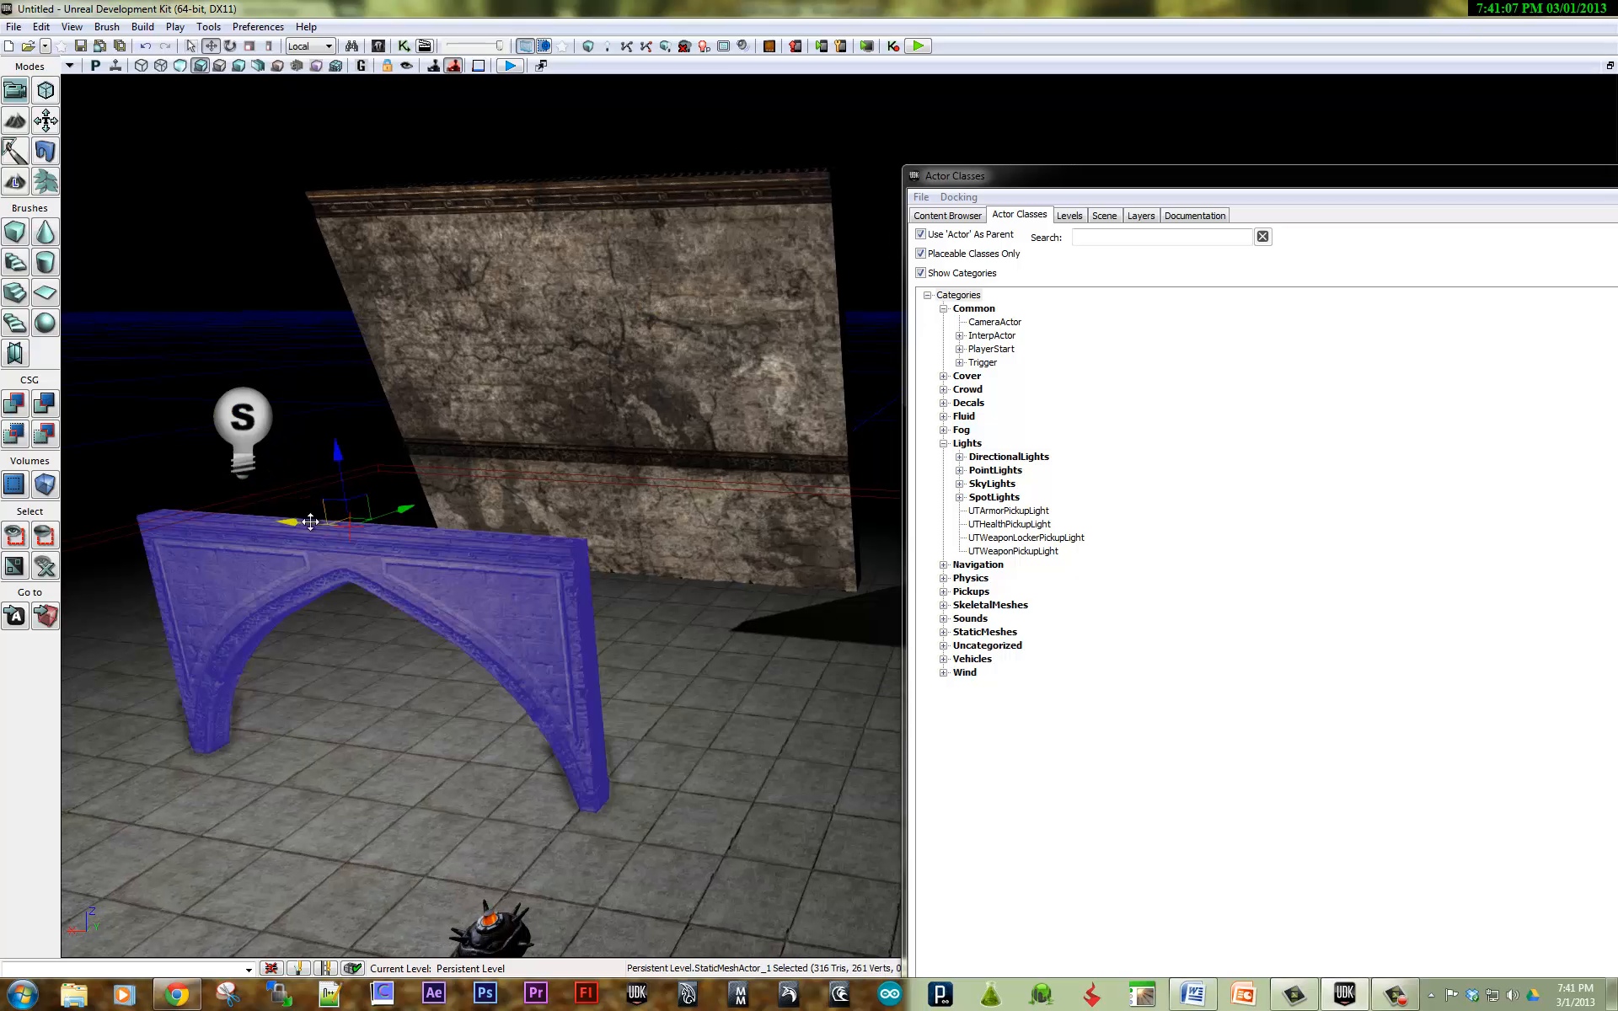
pyautogui.keyDown('alt'); pyautogui.moveTo(305, 522); pyautogui.dragTo(783, 577); pyautogui.keyUp('alt')
# Duplicate the point light along the row of arches toward the second arch and close the Actor Classes window
pyautogui.click(235, 407)
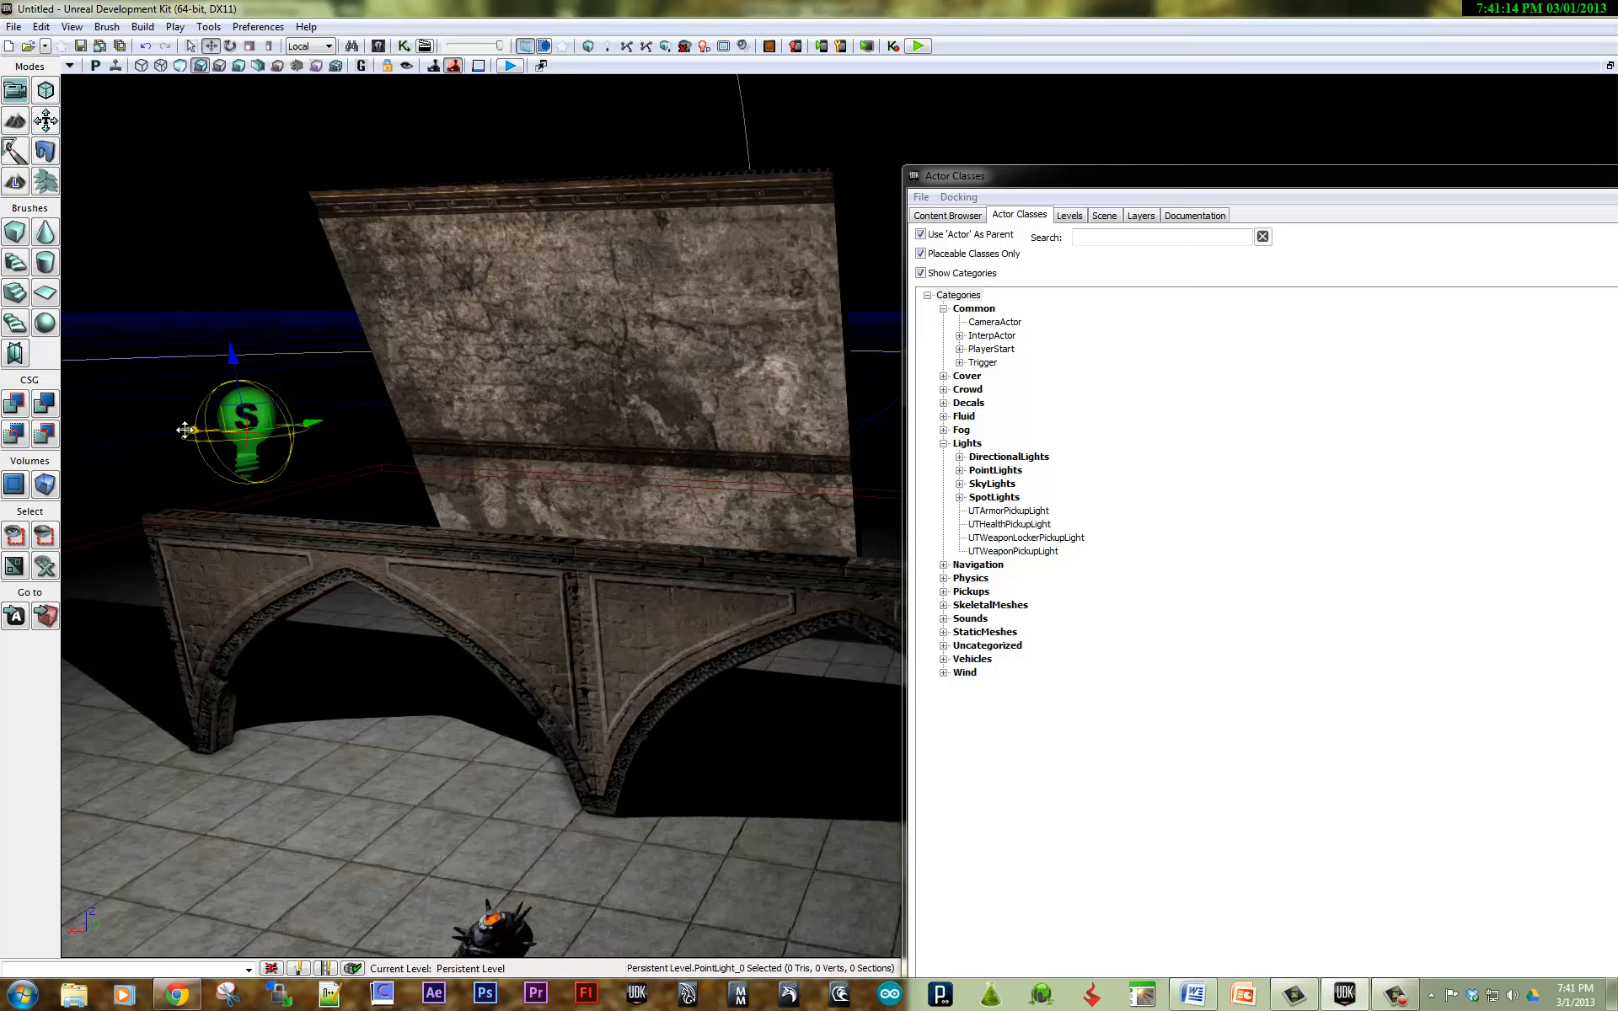
pyautogui.keyDown('alt'); pyautogui.moveTo(228, 415); pyautogui.dragTo(1250, 580); pyautogui.keyUp('alt')
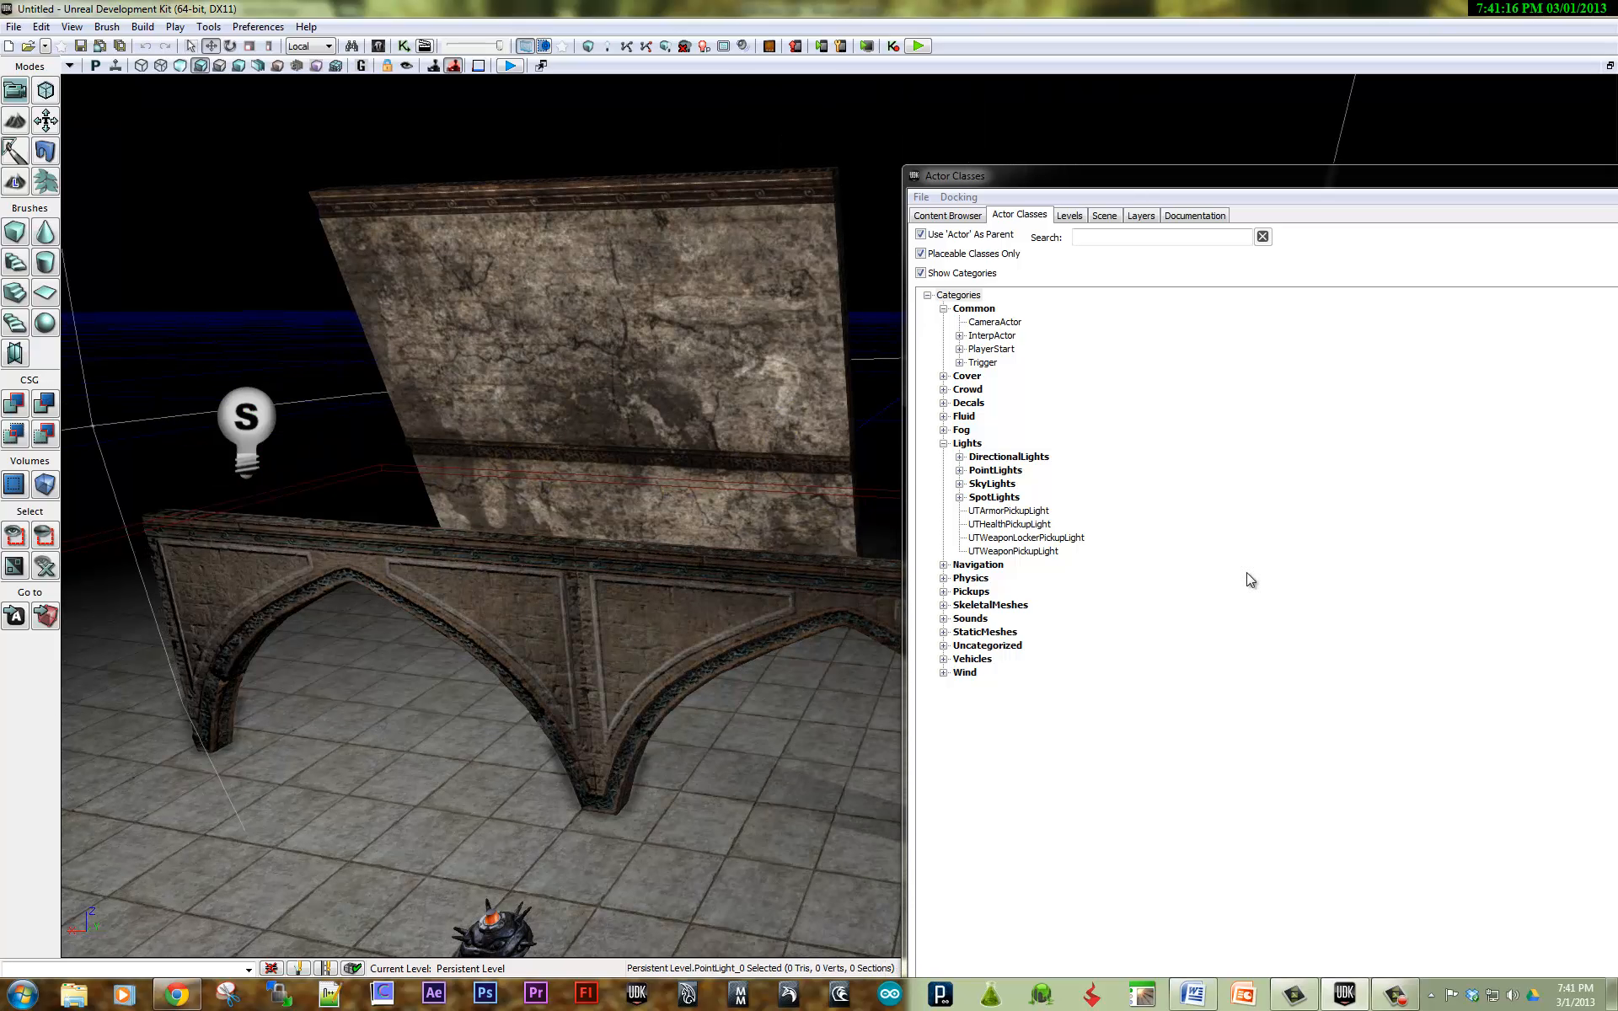
pyautogui.doubleClick(917, 177)
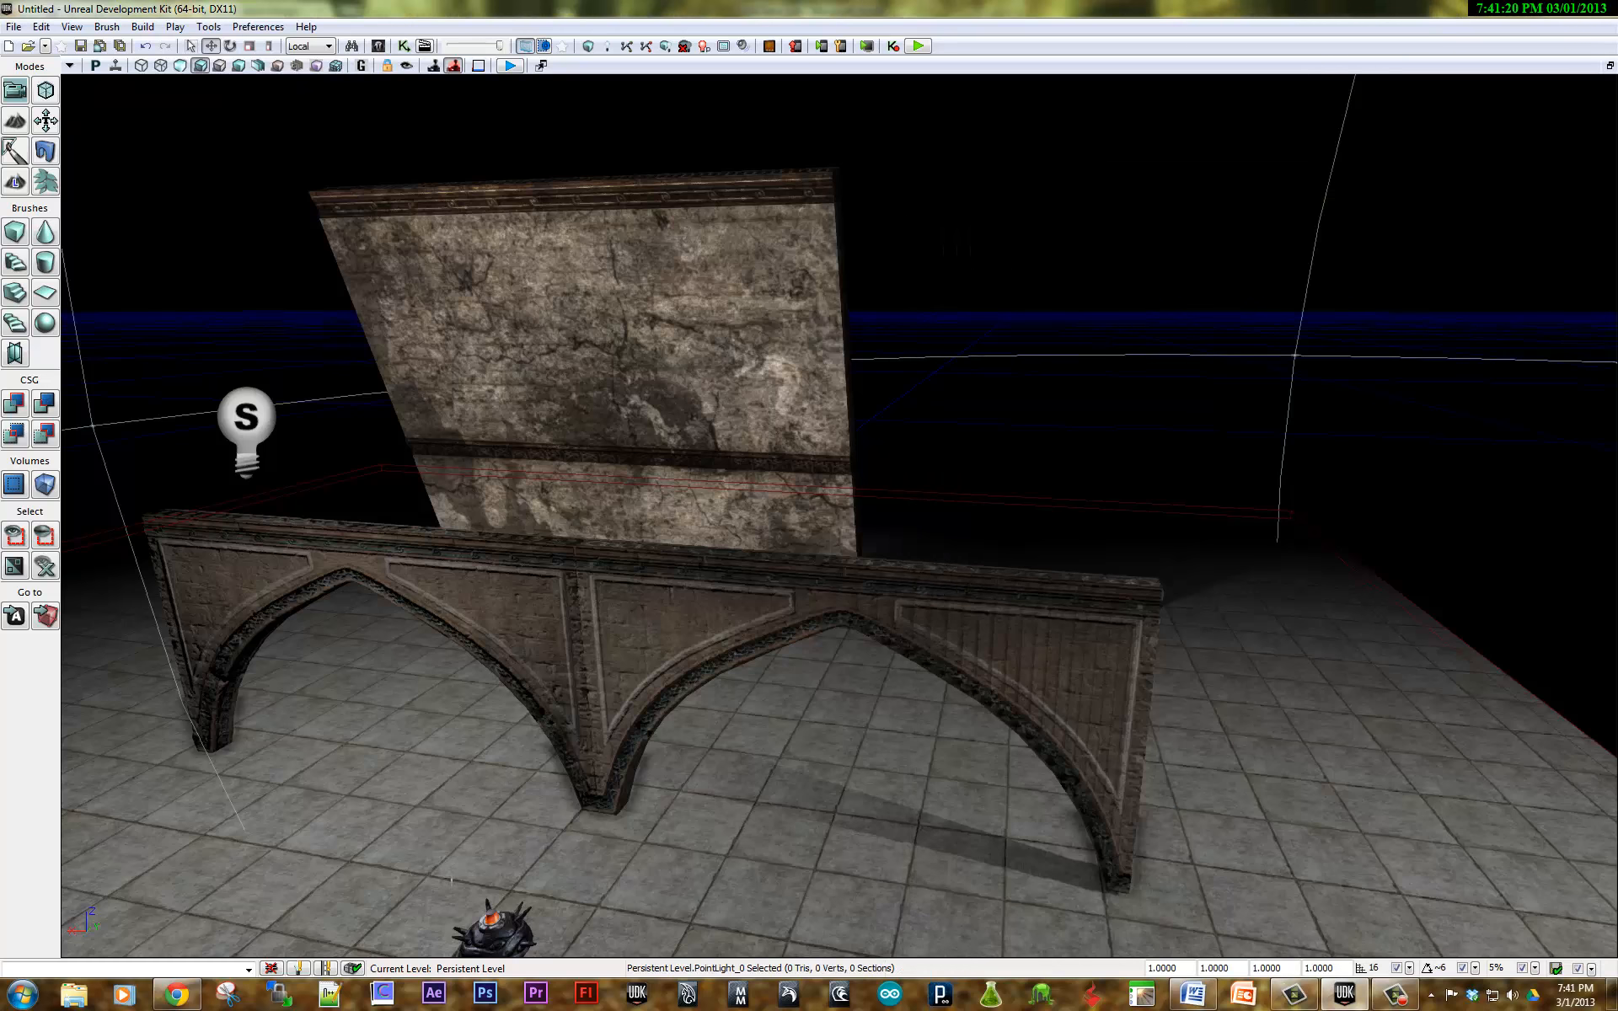
# Play-test the level from the floor in front of the arches and exit the preview
pyautogui.rightClick(452, 871)
pyautogui.click(479, 843)
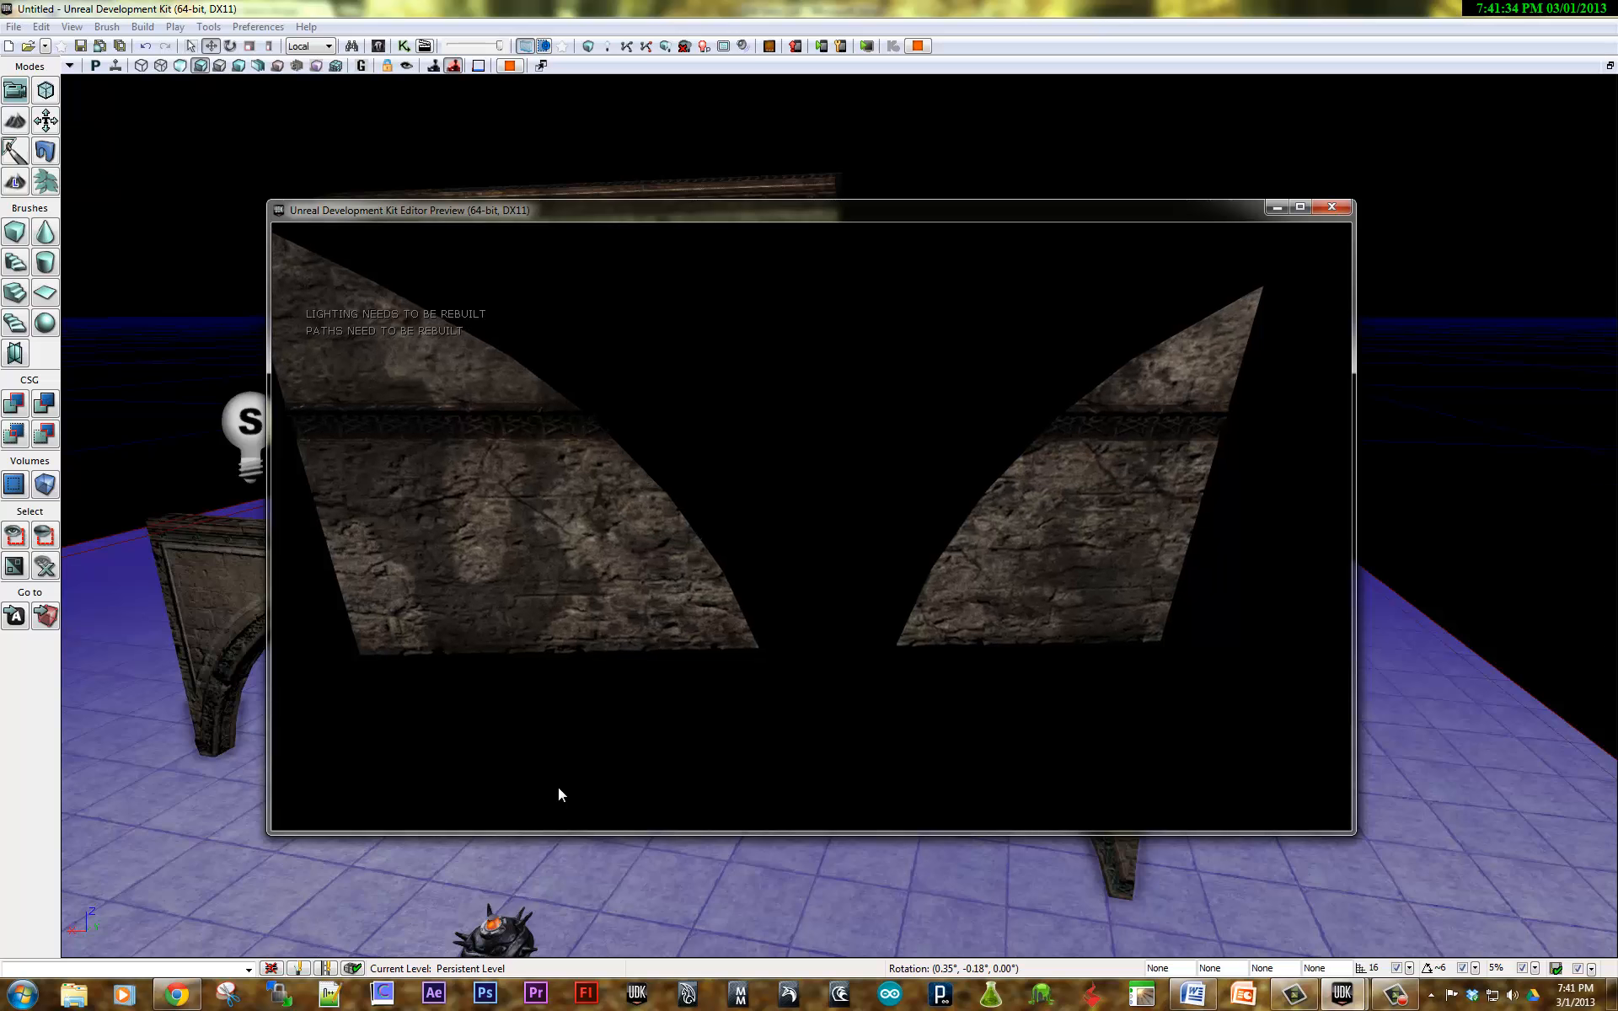
pyautogui.press('Escape')
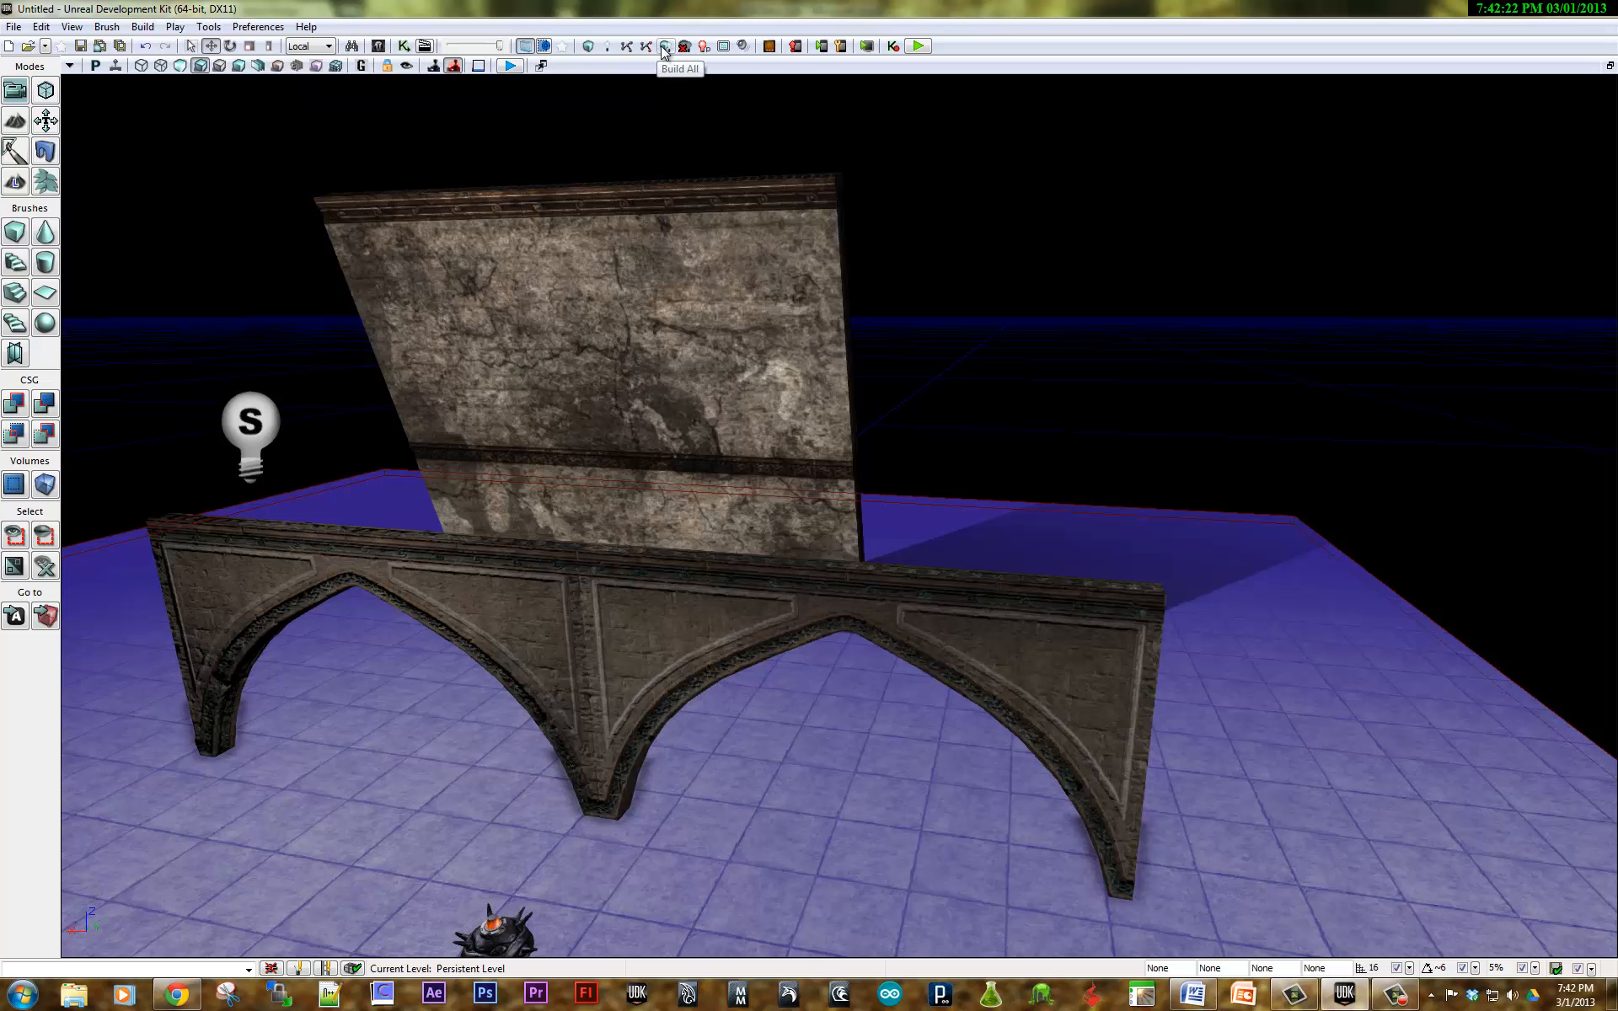
# Build the level lighting with Lightmass at Production quality and close the Map Check report
pyautogui.click(606, 46)
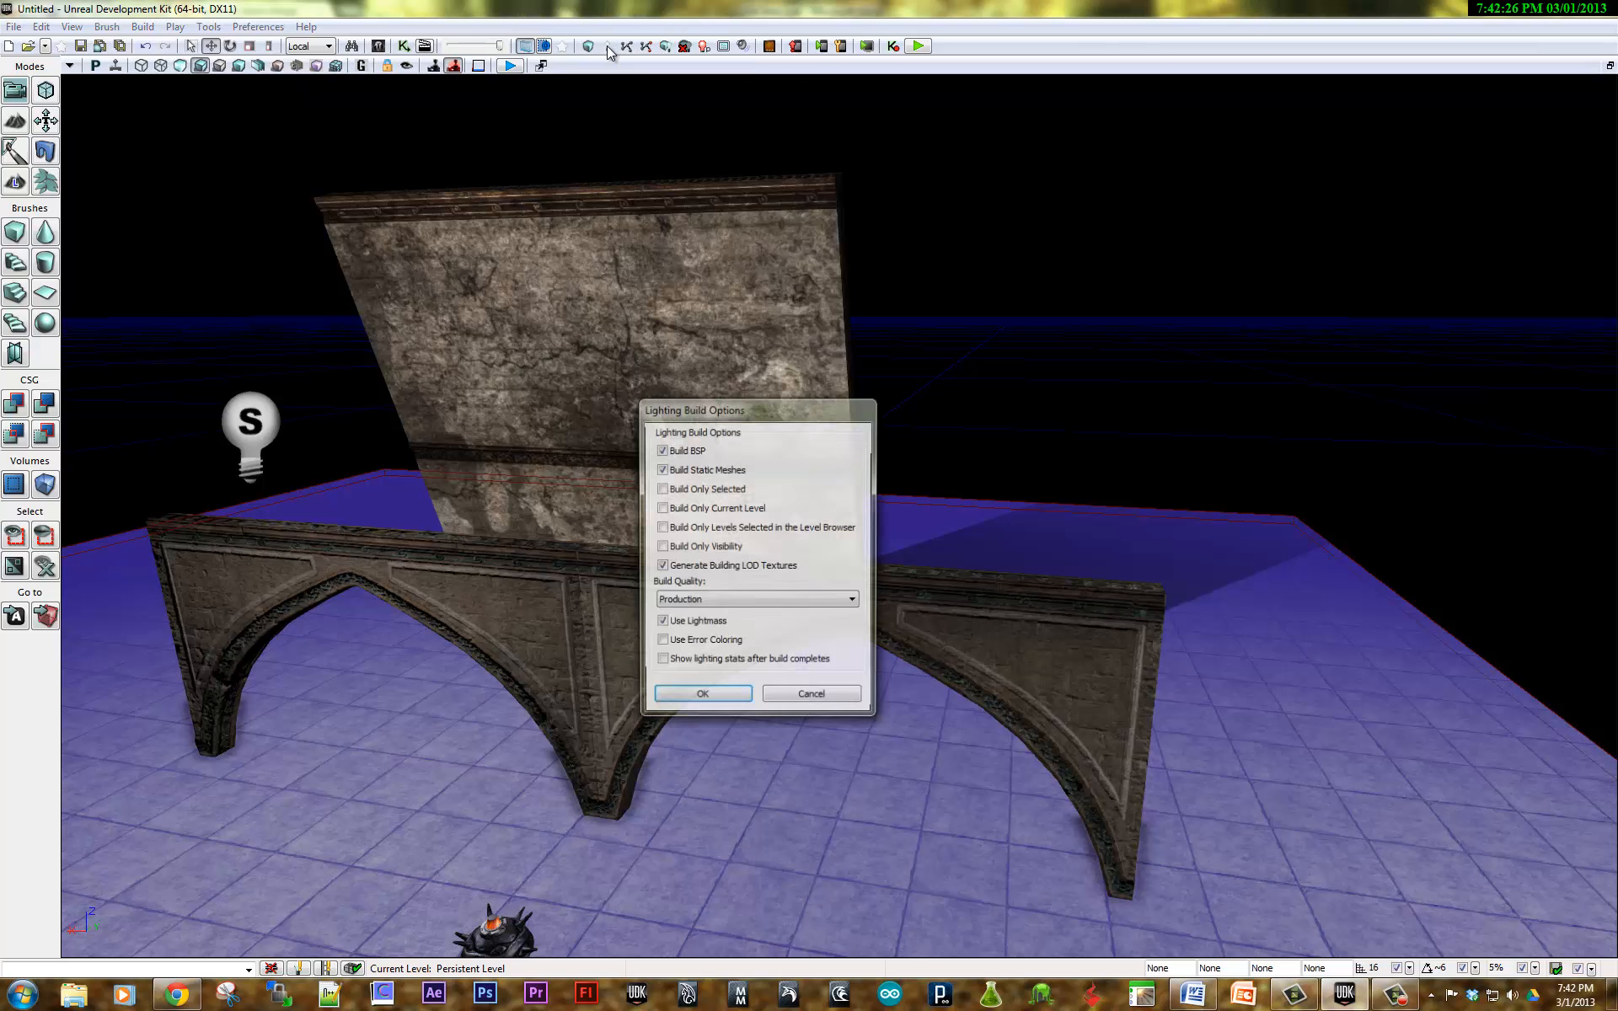
pyautogui.click(729, 697)
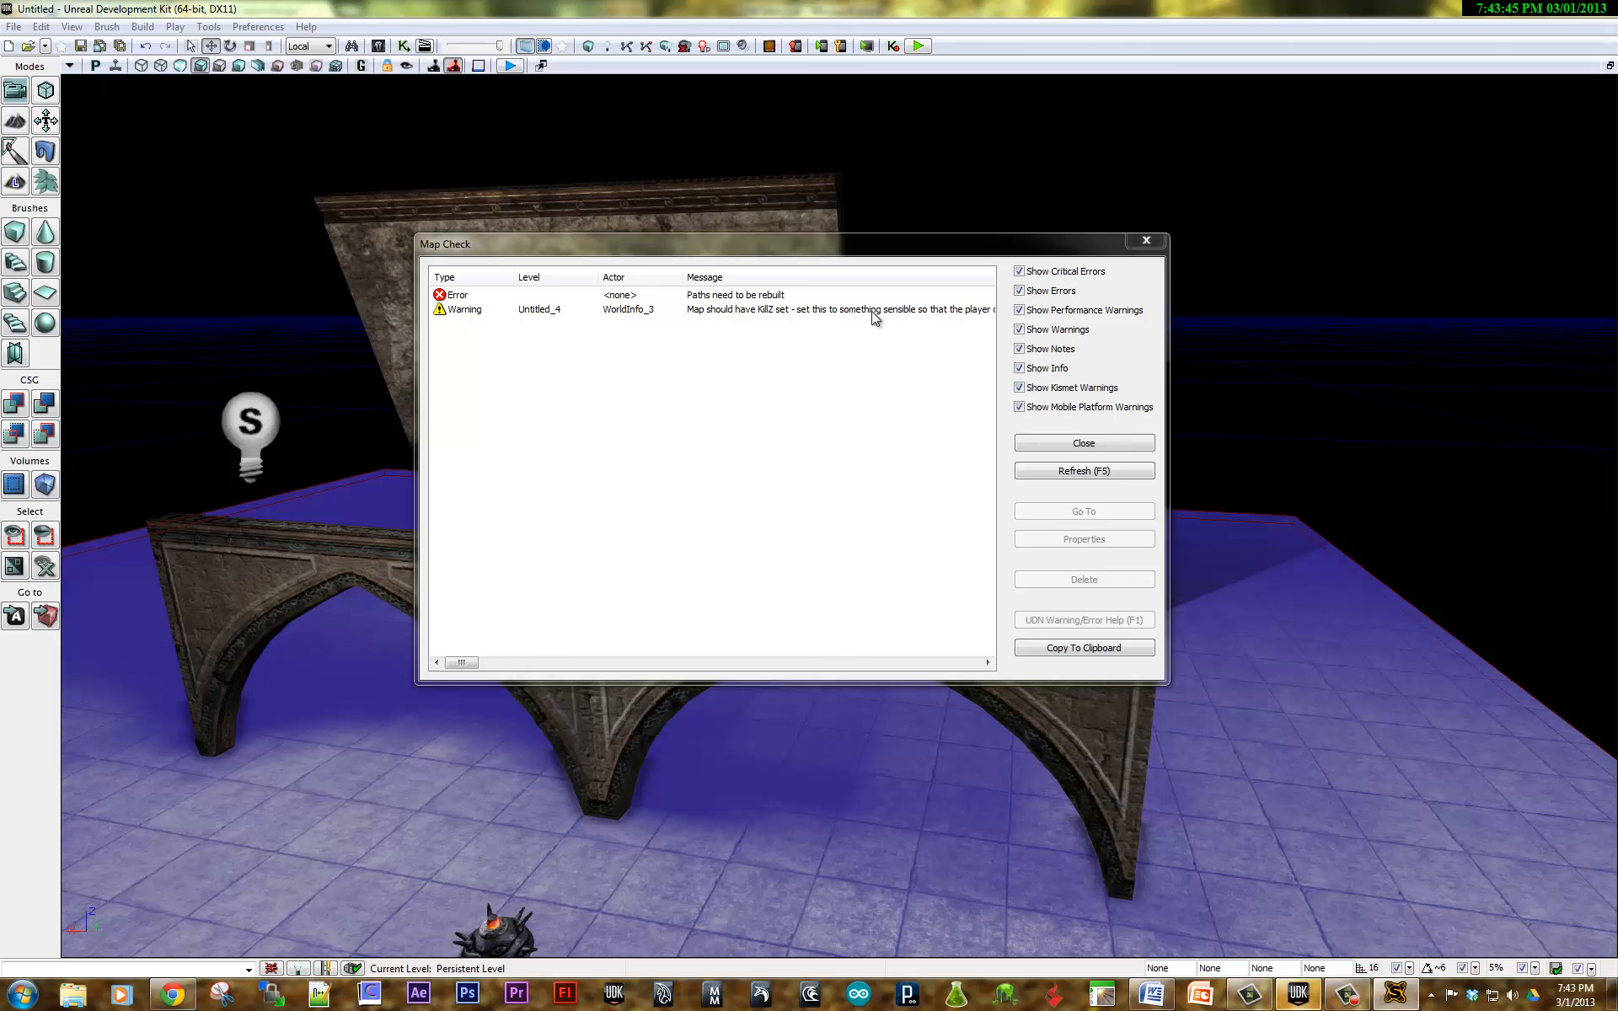
pyautogui.click(1148, 241)
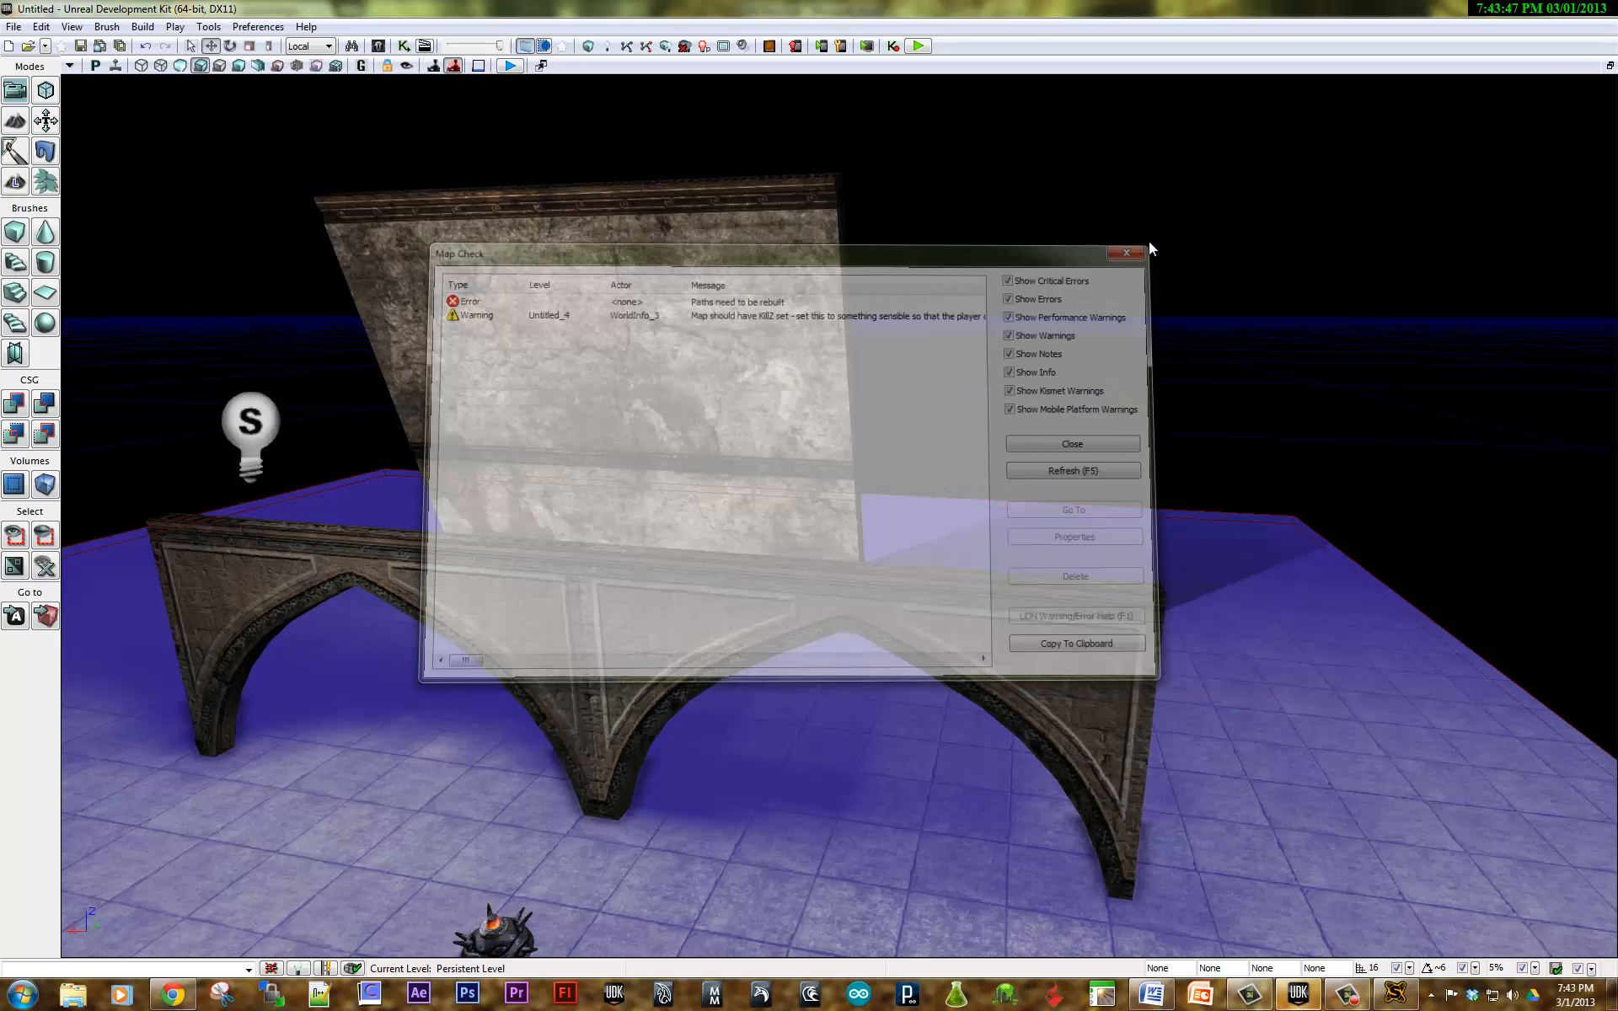
# Play the level from the floor near the arches, walk around to examine the built lighting and shadows, and exit the preview
pyautogui.rightClick(410, 890)
pyautogui.click(440, 863)
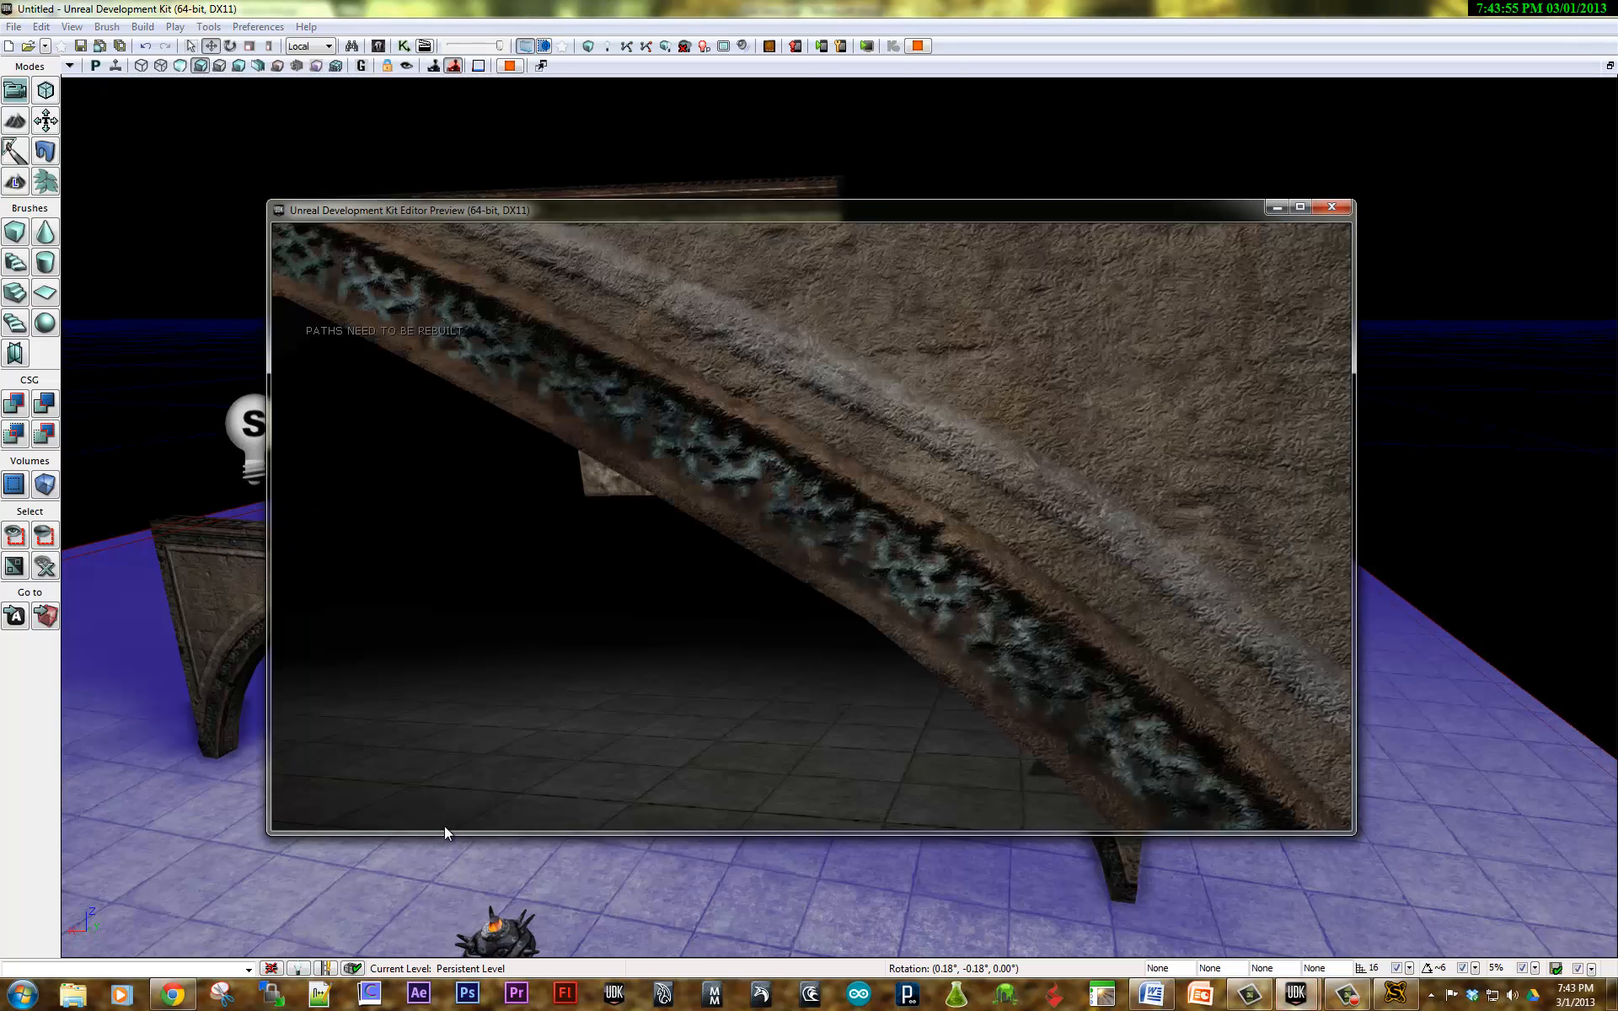
pyautogui.press('s')
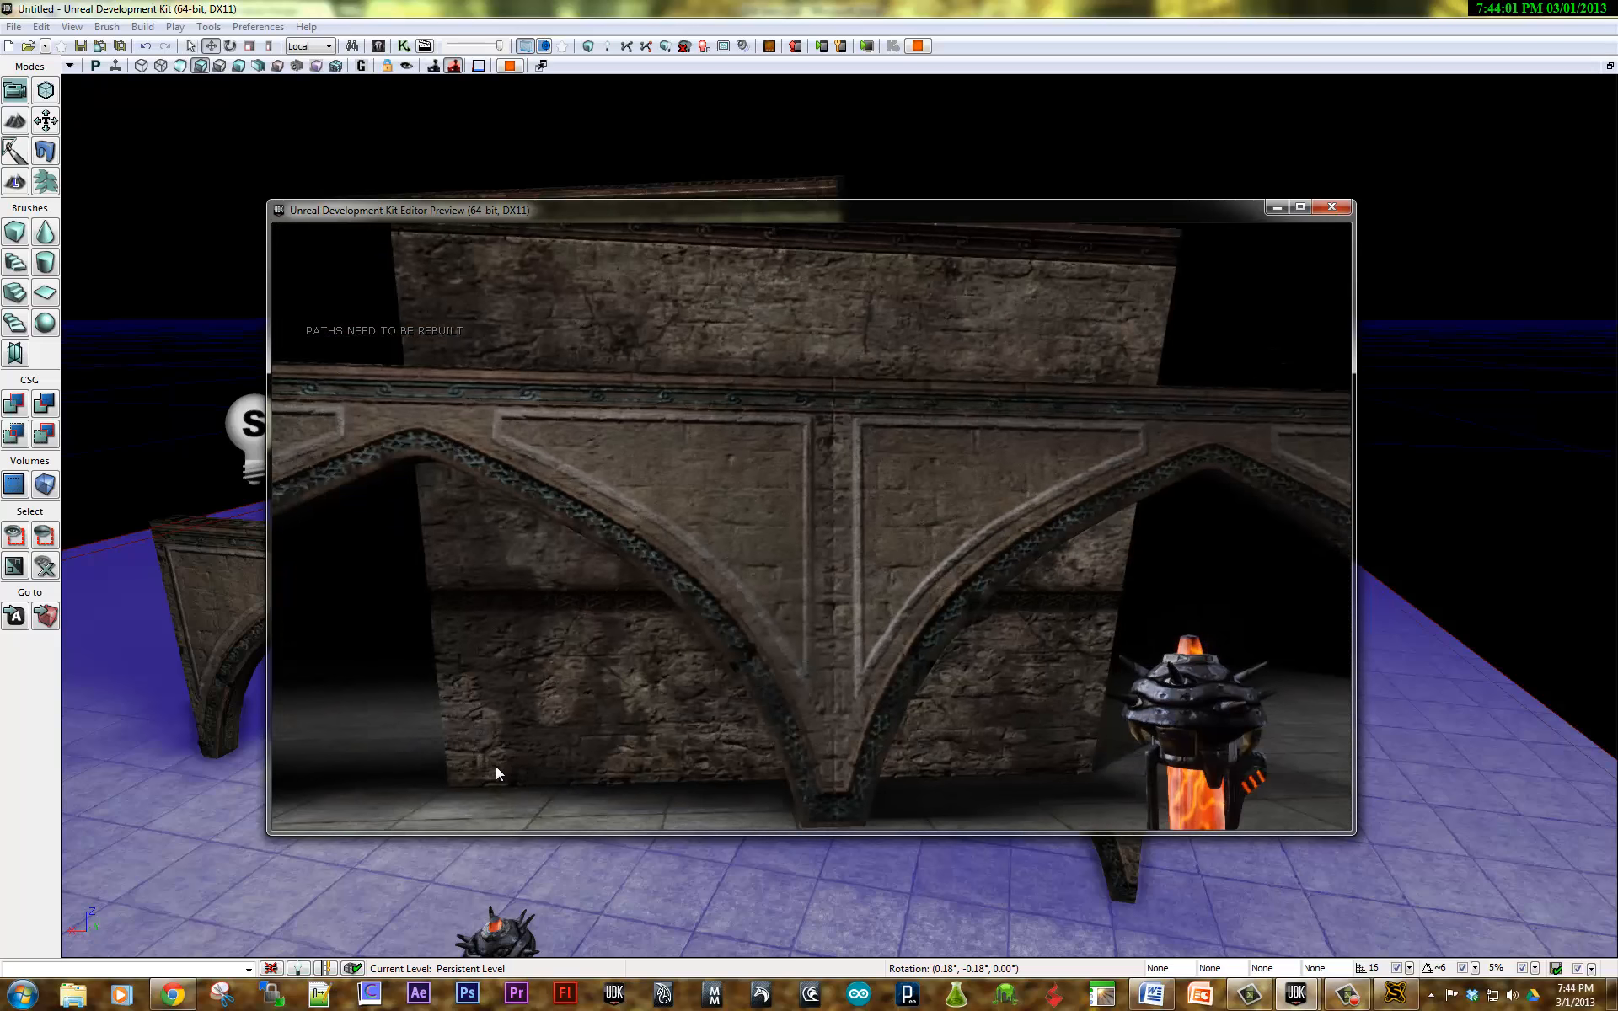
pyautogui.press('w')
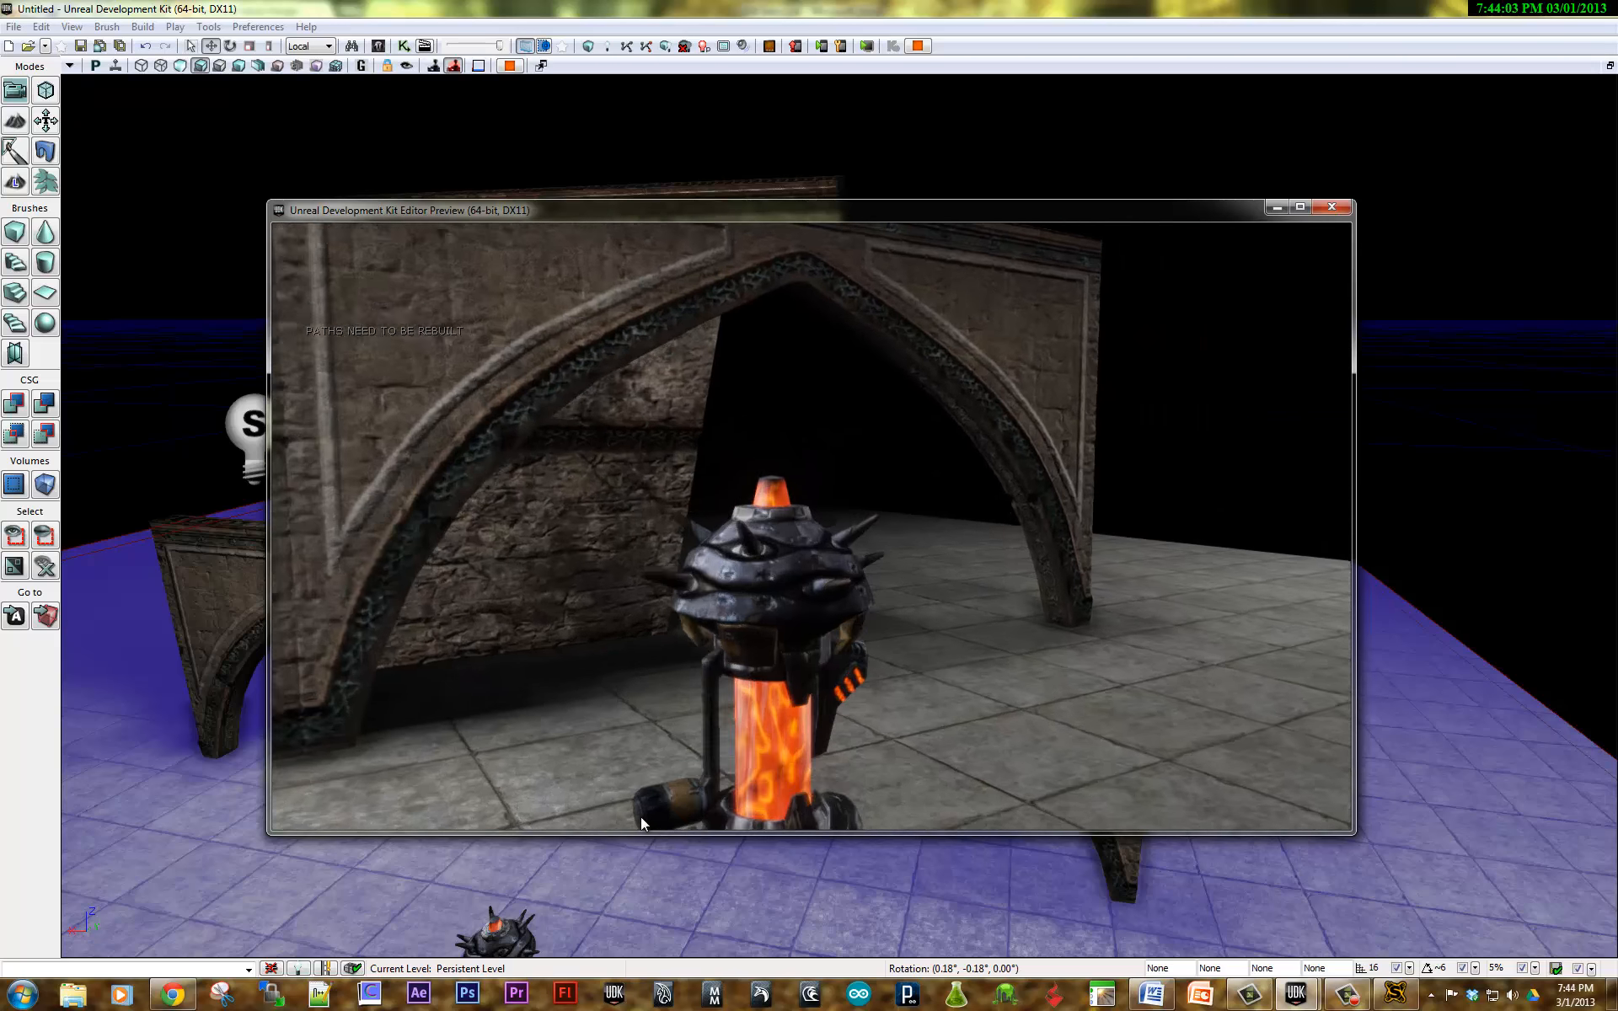
pyautogui.press('s')
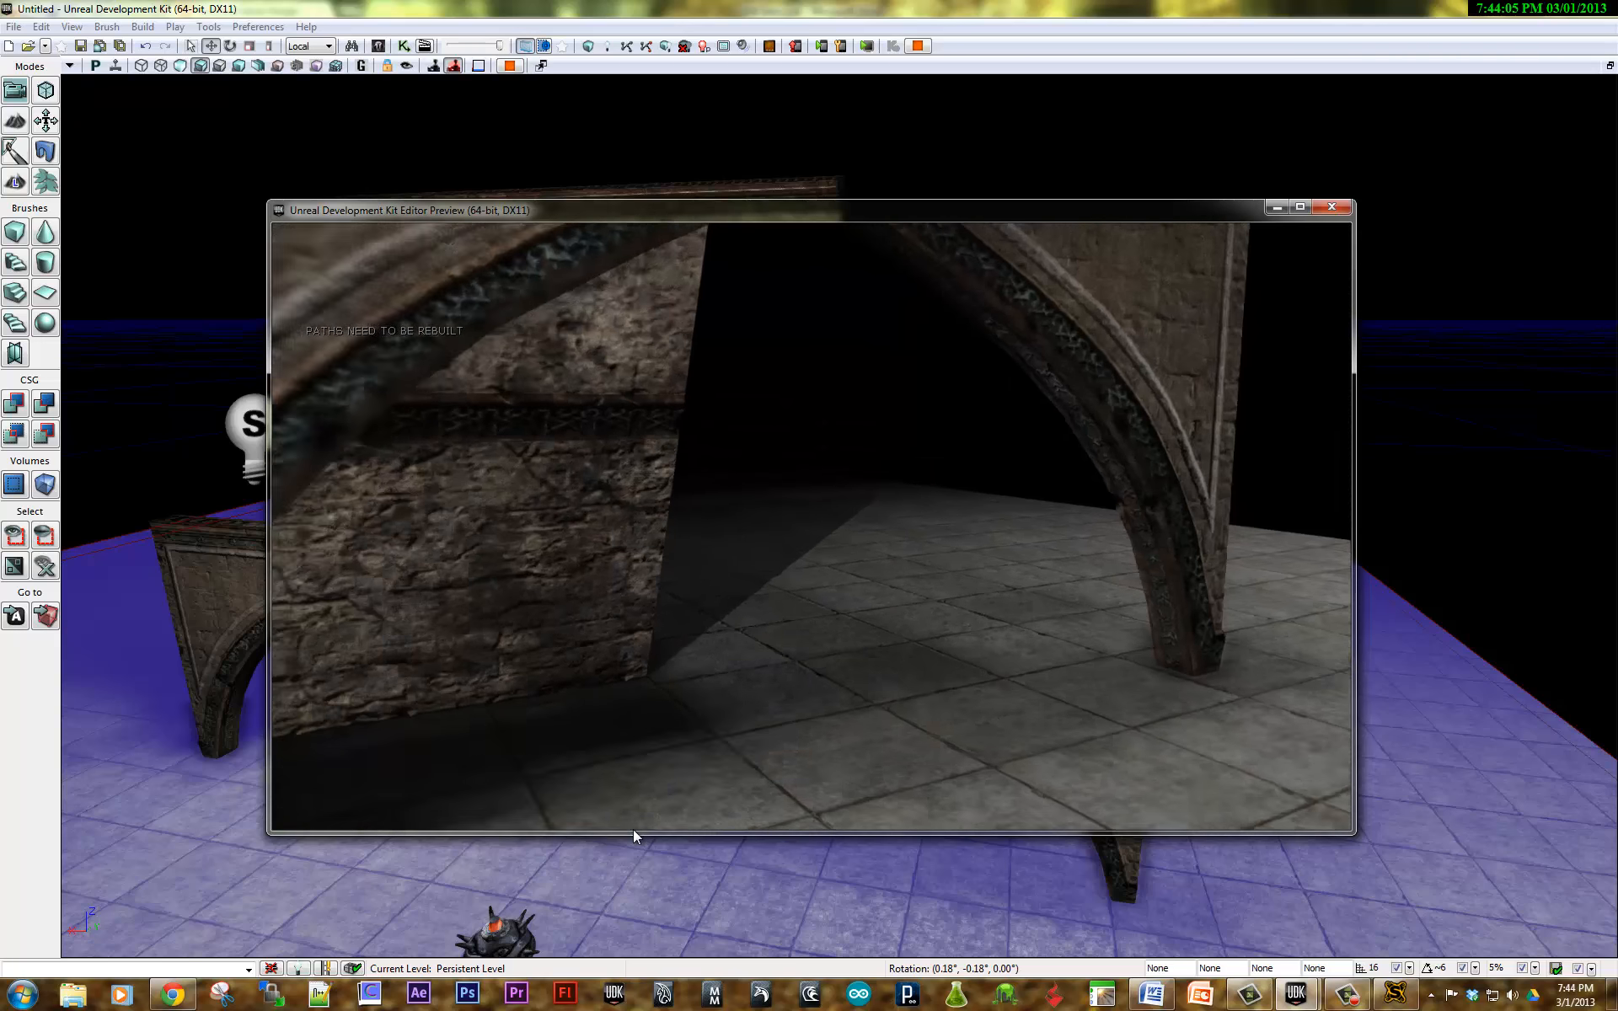
pyautogui.press('w')
pyautogui.press('w')
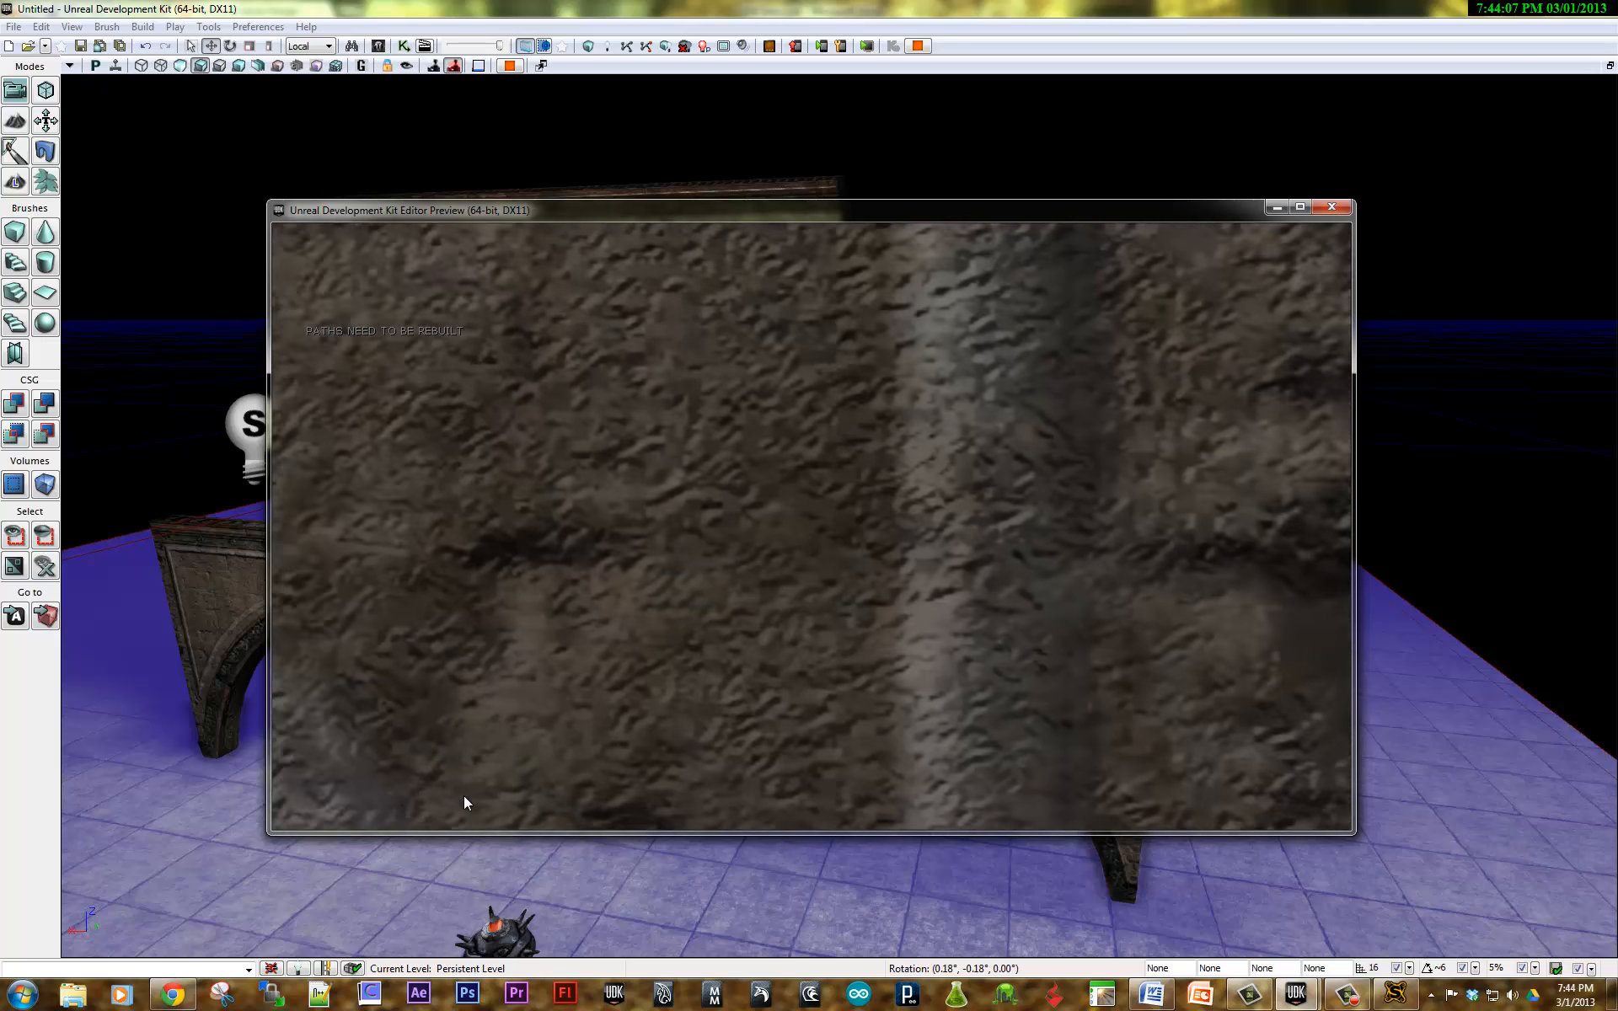
pyautogui.press('s')
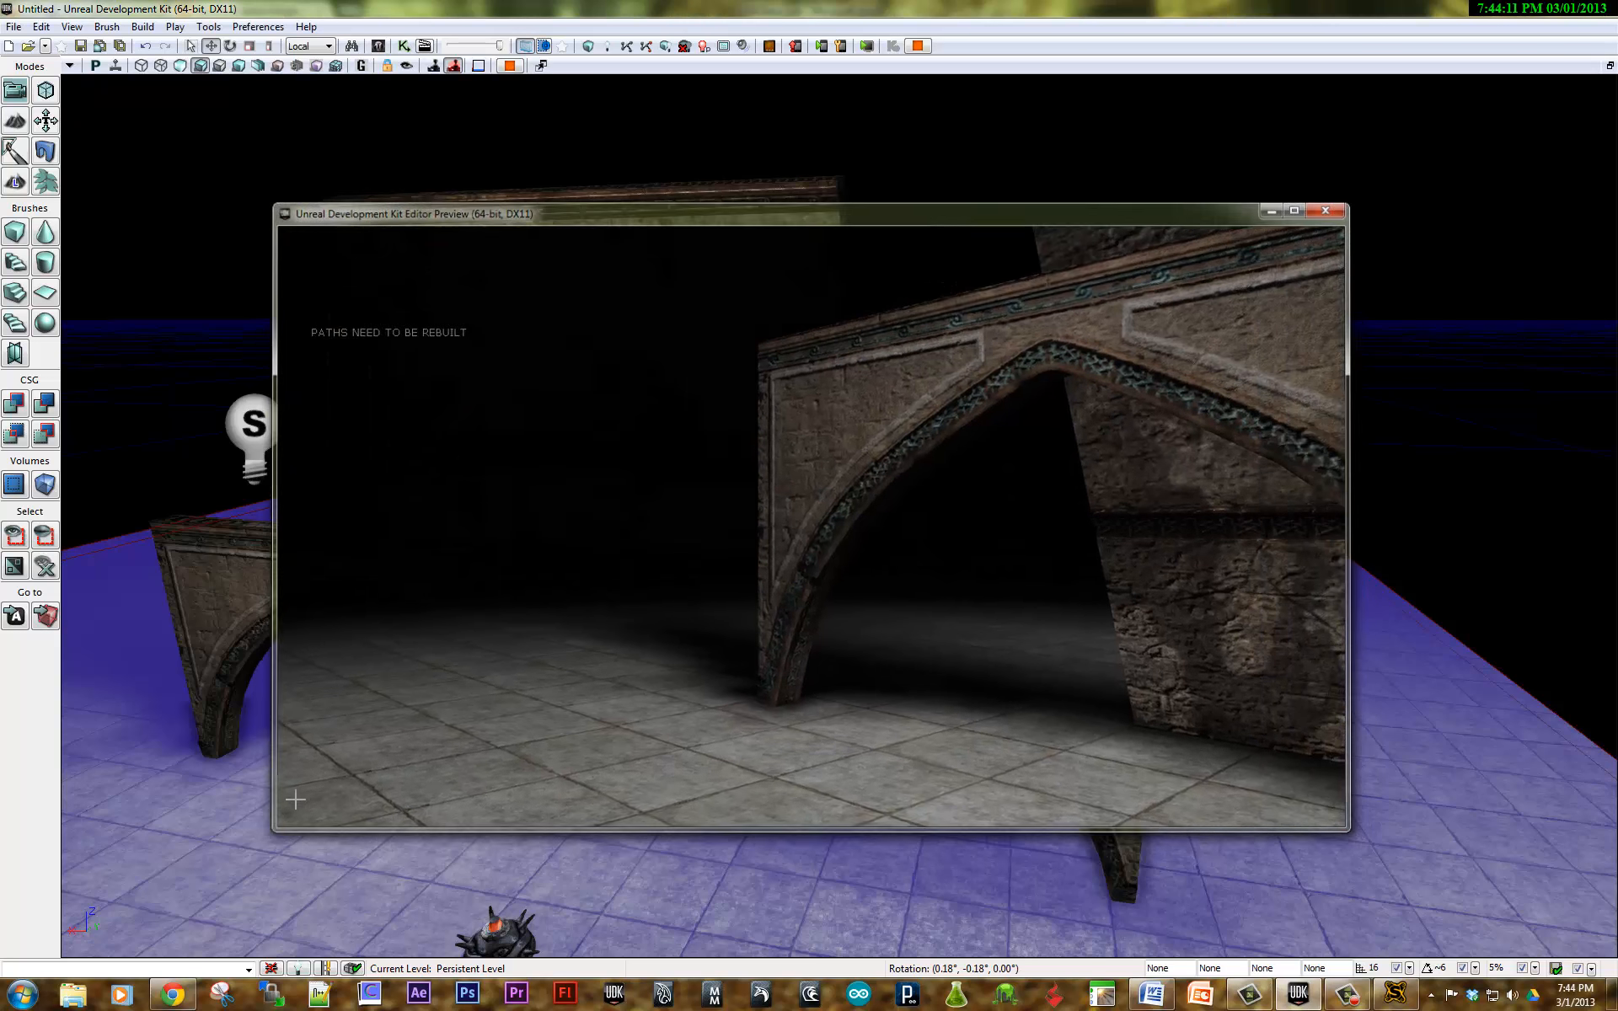
pyautogui.press('Escape')
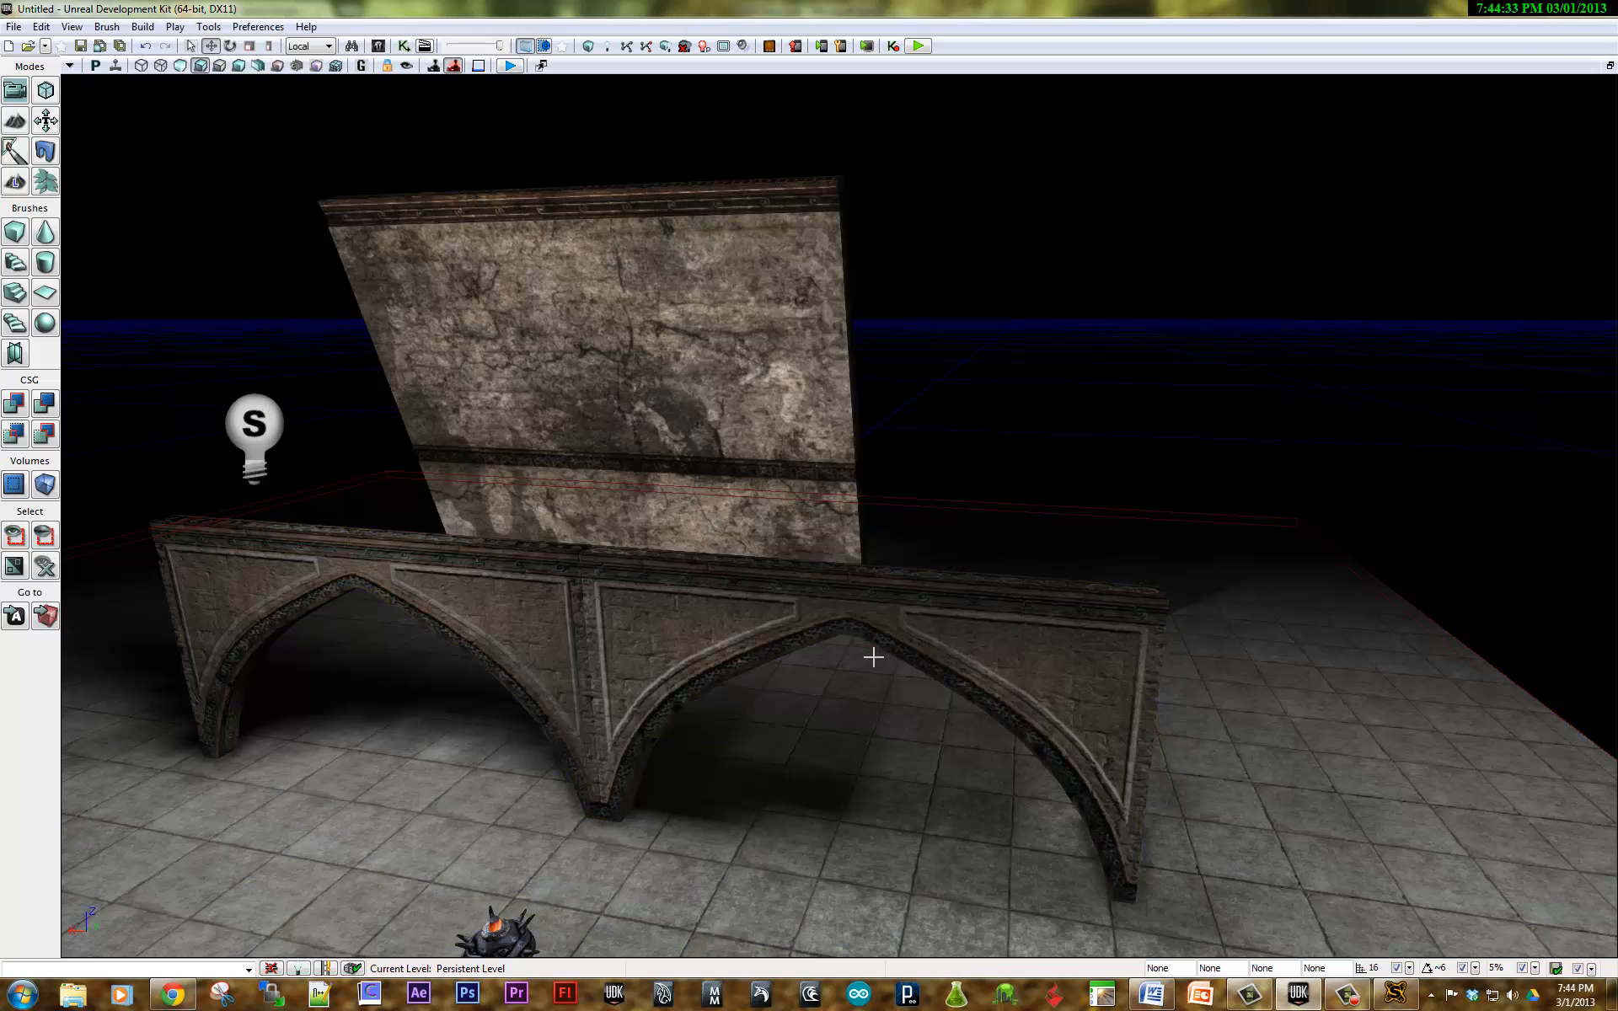
pyautogui.moveTo(868, 657); pyautogui.dragTo(769, 676, button='right')
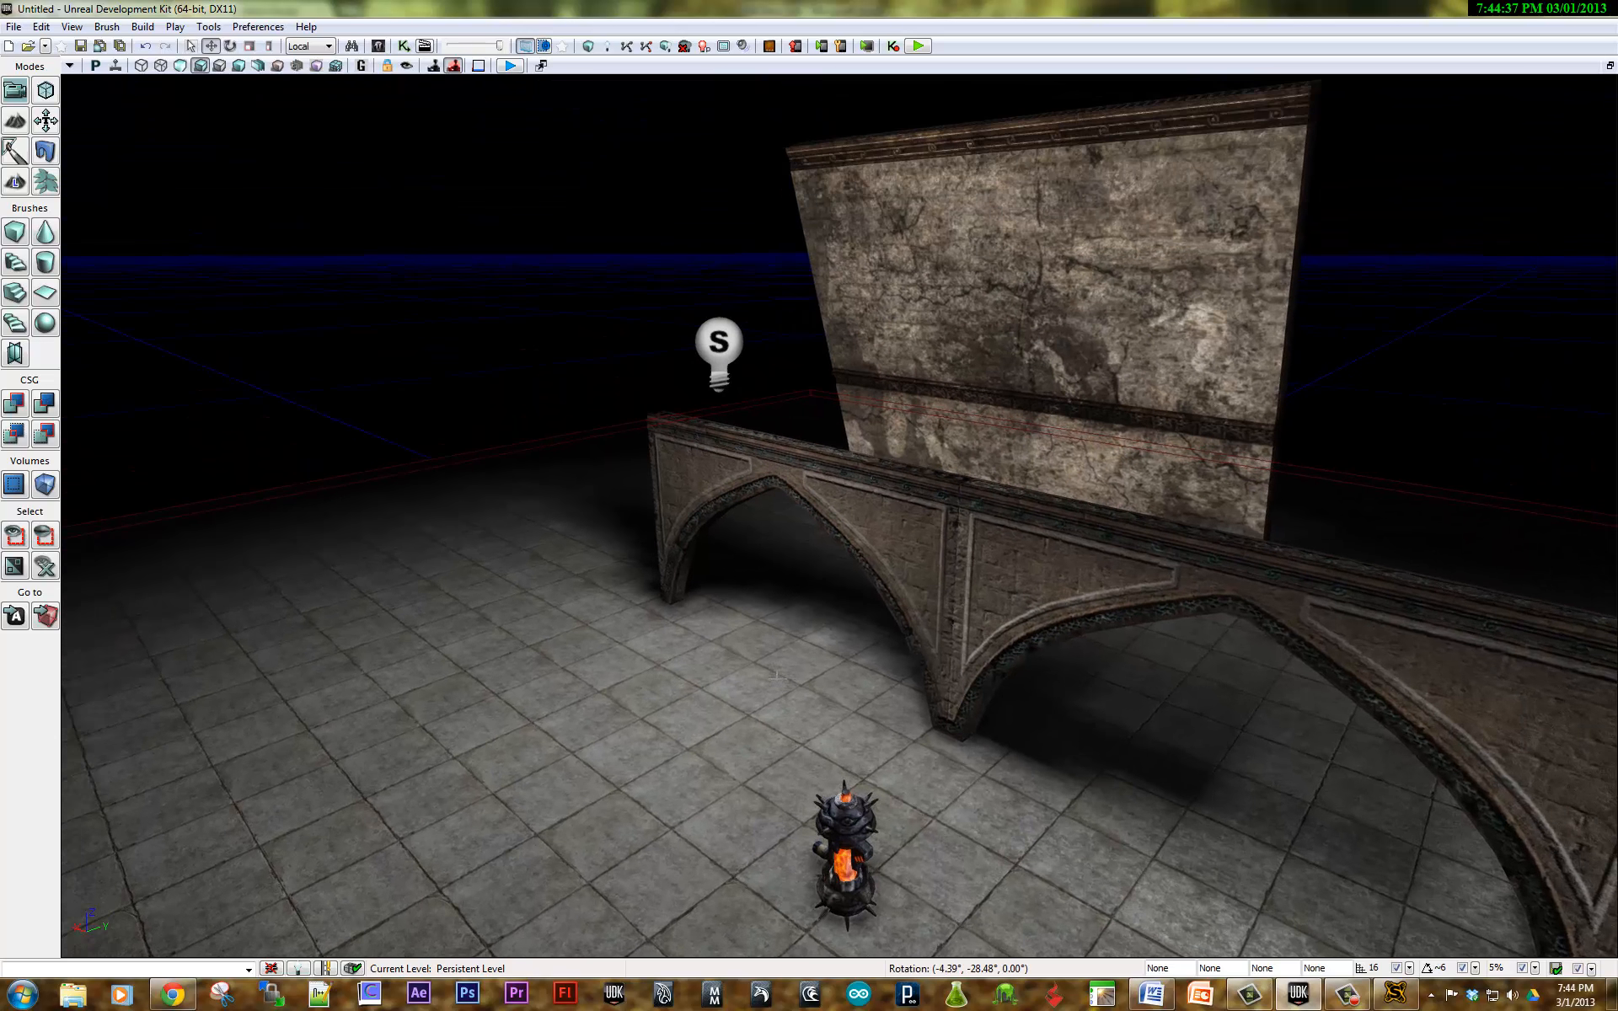
pyautogui.moveTo(769, 675); pyautogui.dragTo(805, 750, button='middle')
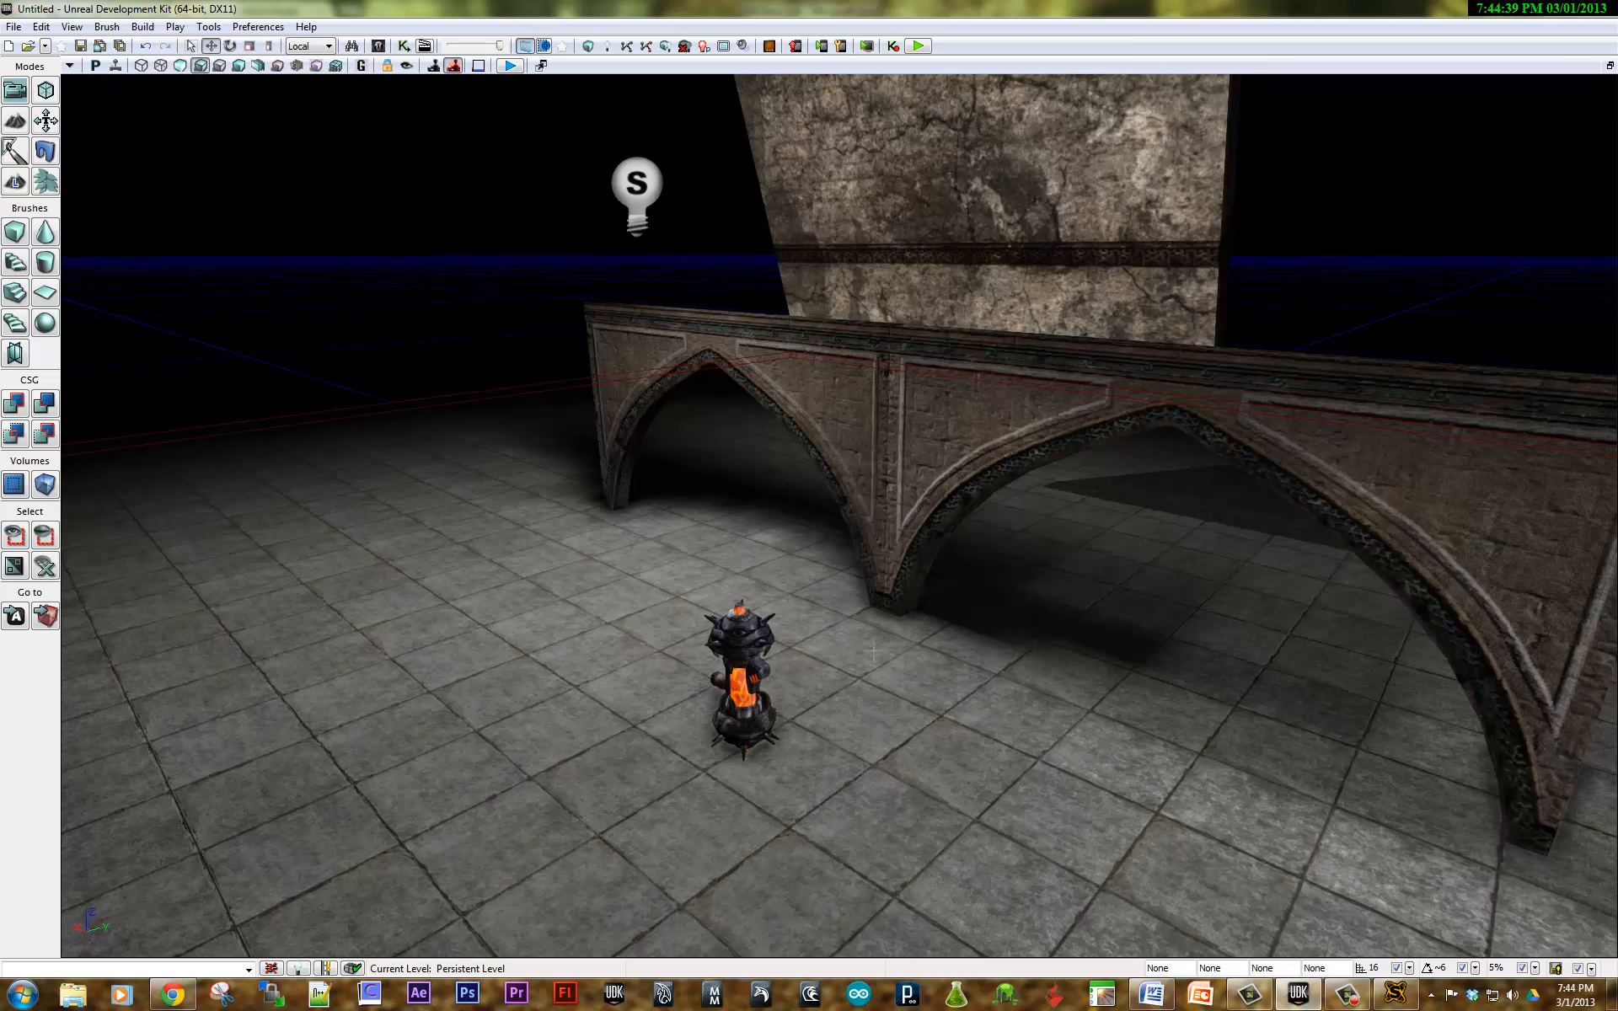